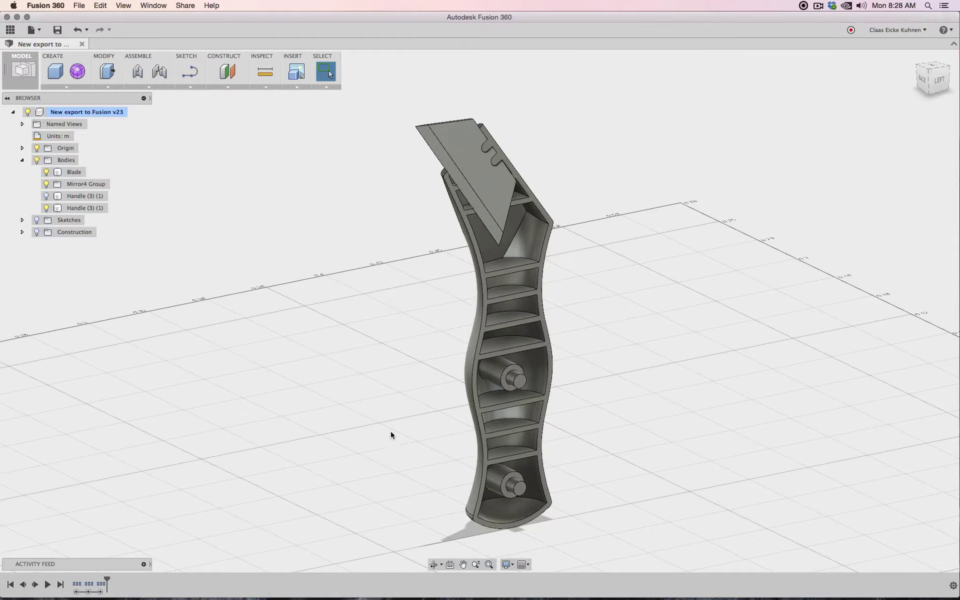
Expand the last feature group in the timeline to expose the handle's individual sketch, rib and extrude features
{"action": "right_click", "coordinate": [100, 589]}
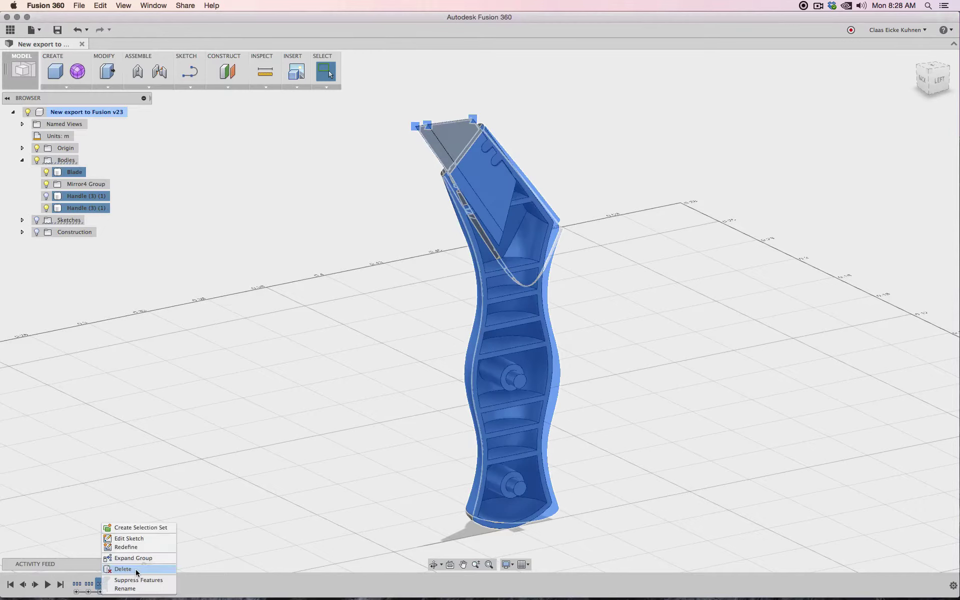
{"action": "left_click", "coordinate": [115, 568]}
{"action": "left_click", "coordinate": [532, 316]}
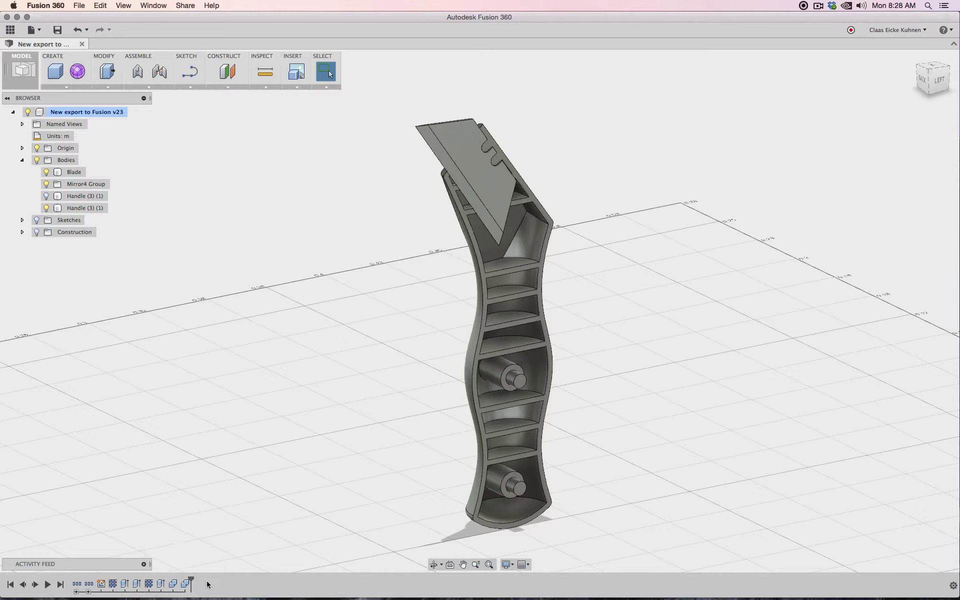
Reopen the boss extrusion for editing, compare its Distance and All extents from different angles, and discard the edit
{"action": "left_click", "coordinate": [125, 583]}
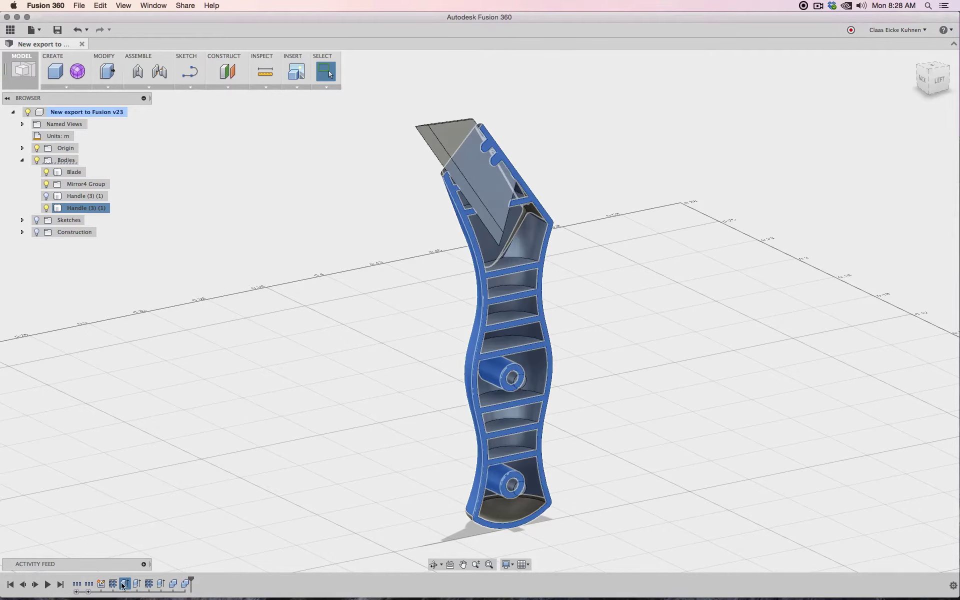
{"action": "right_click", "coordinate": [125, 583]}
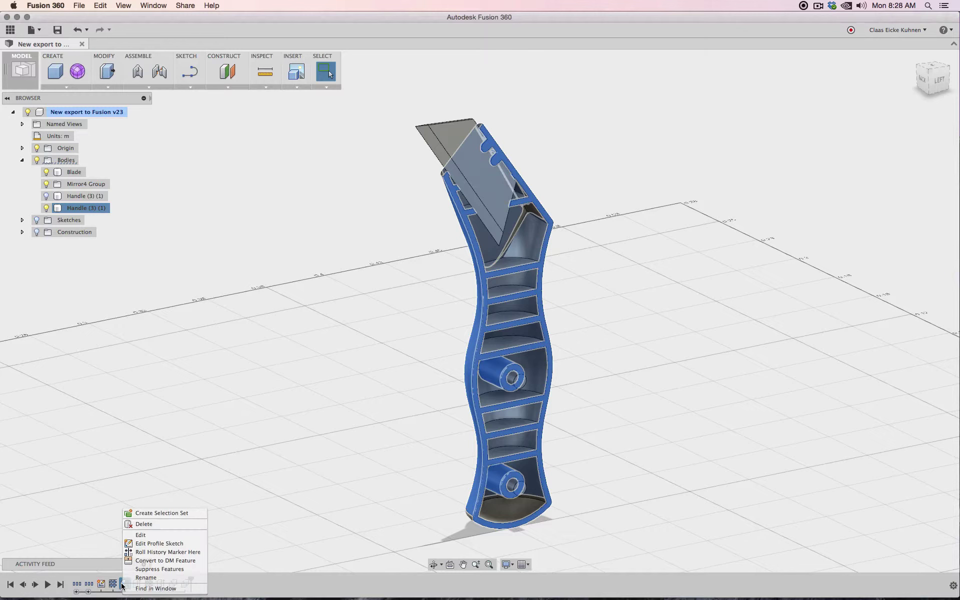
{"action": "left_click", "coordinate": [146, 537]}
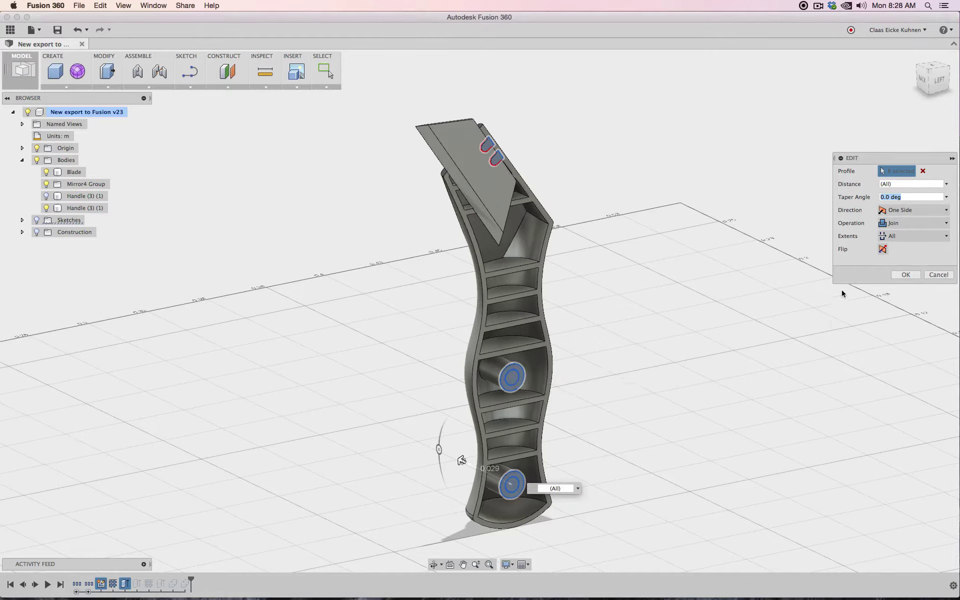
{"action": "left_click", "coordinate": [906, 237]}
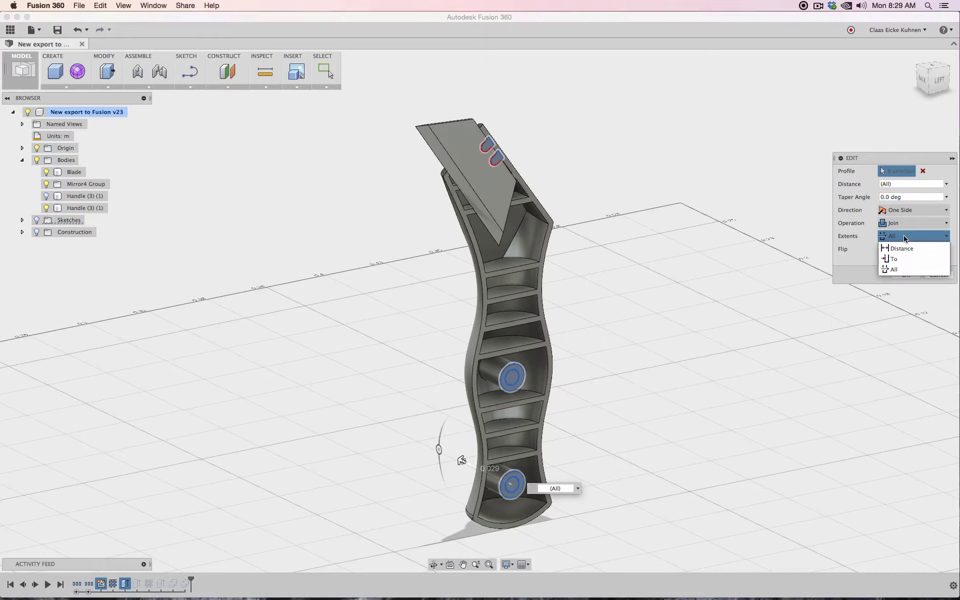
{"action": "left_click", "coordinate": [895, 270]}
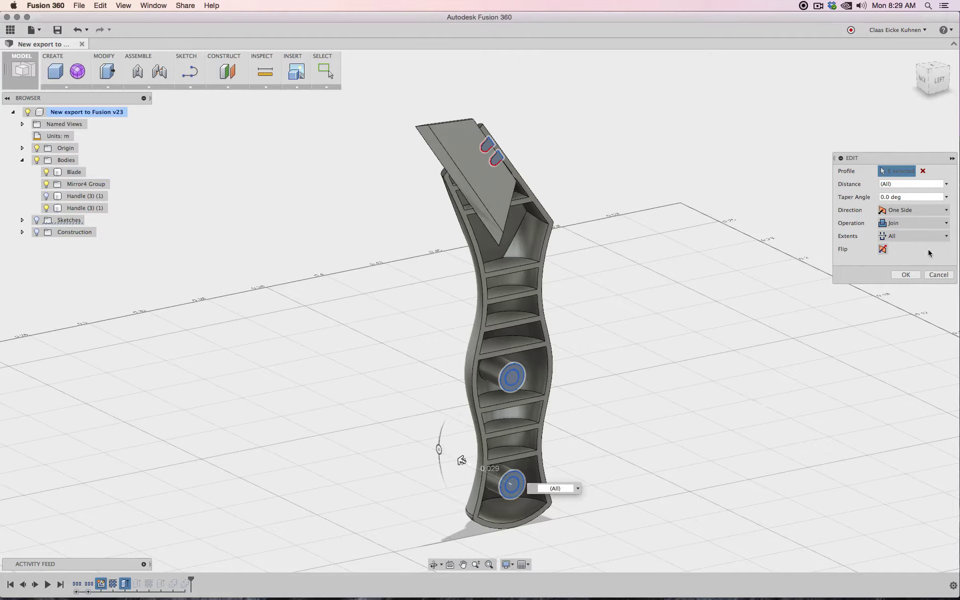
{"action": "left_click", "coordinate": [908, 236]}
{"action": "left_click", "coordinate": [899, 250]}
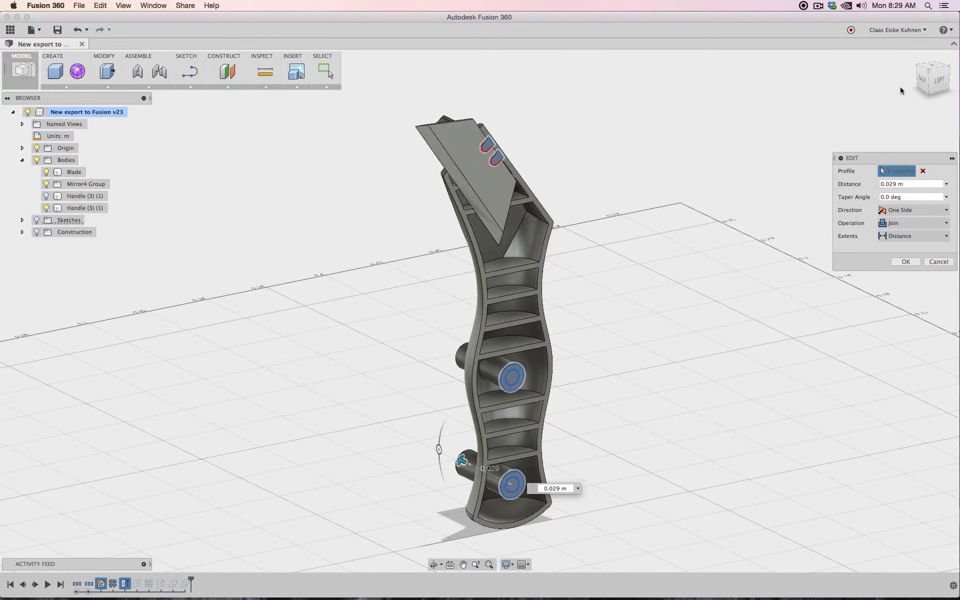
{"action": "left_click", "coordinate": [926, 80]}
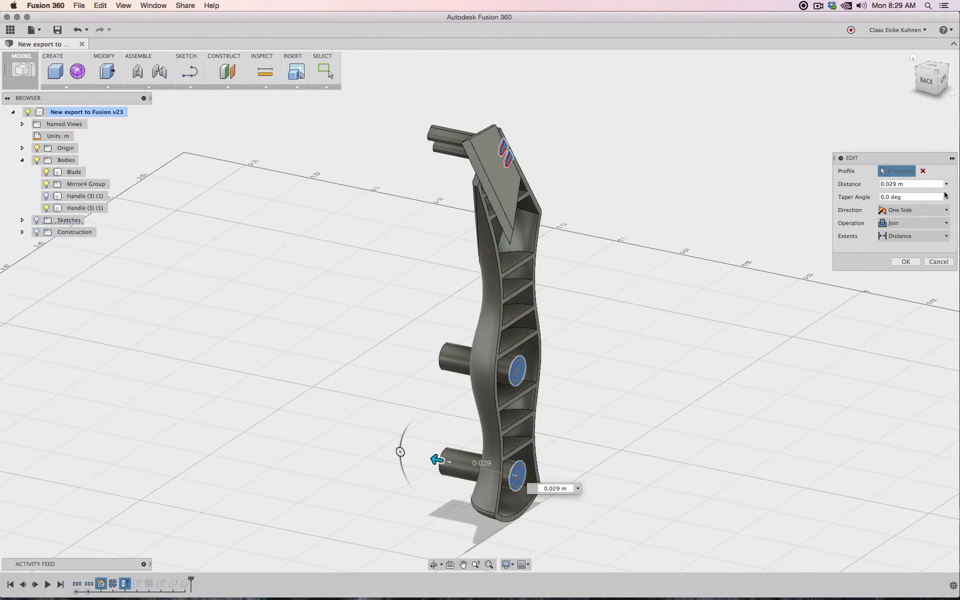
{"action": "left_click", "coordinate": [903, 239]}
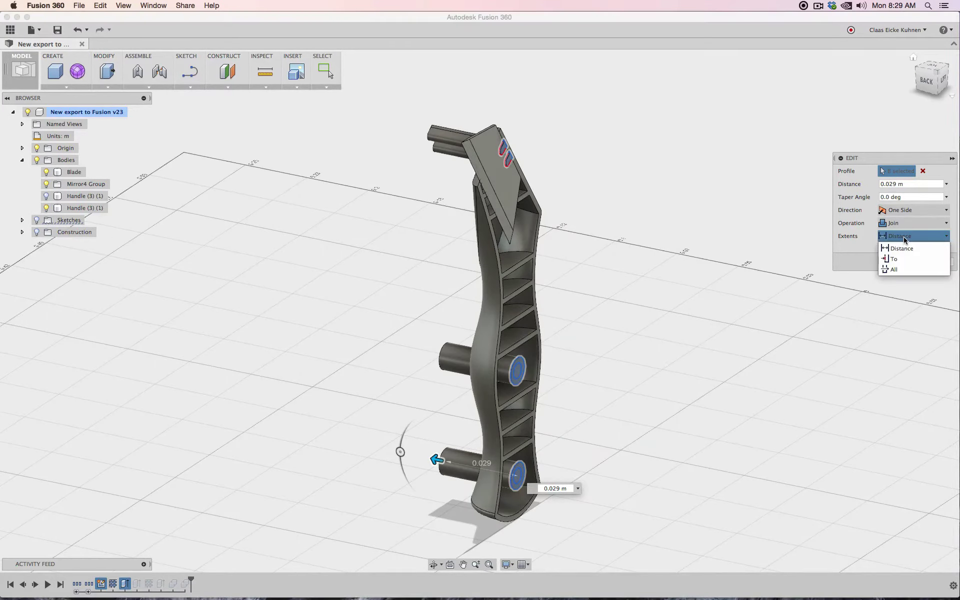
{"action": "left_click", "coordinate": [909, 269]}
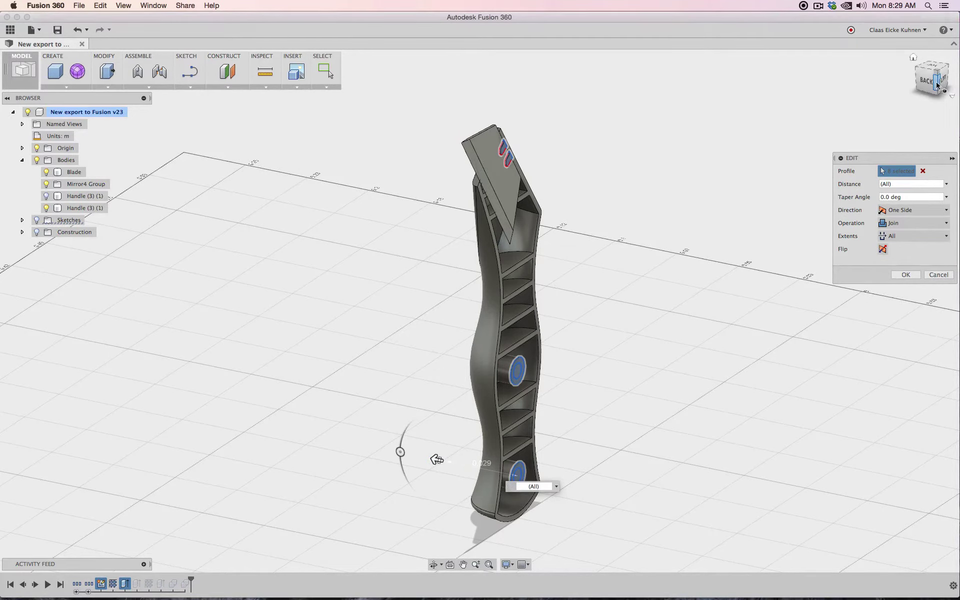
{"action": "mouse_move", "coordinate": [938, 82]}
{"action": "left_mouse_down"}
{"action": "mouse_move", "coordinate": [865, 68]}
{"action": "mouse_move", "coordinate": [870, 90]}
{"action": "mouse_move", "coordinate": [782, 86]}
{"action": "left_mouse_up"}
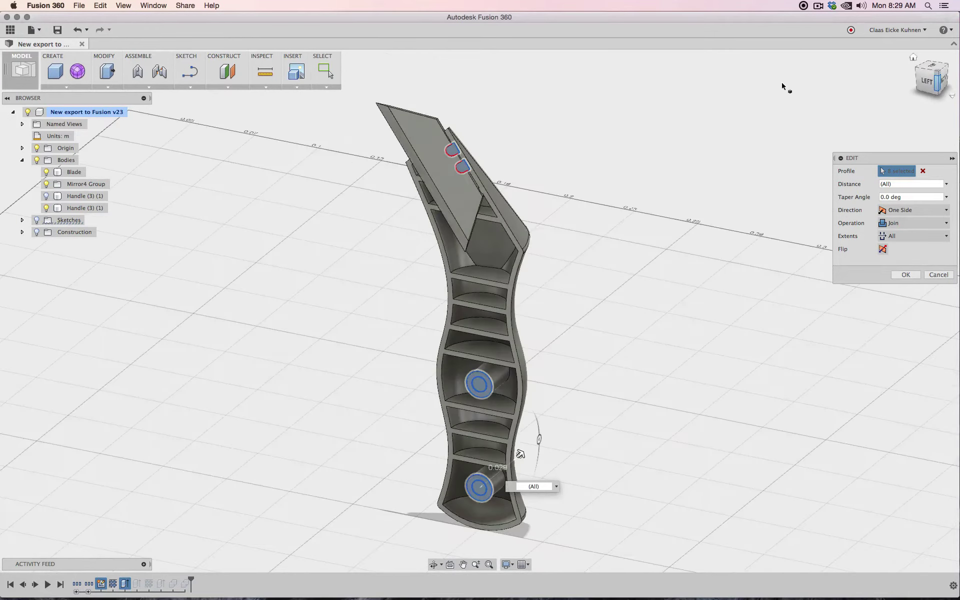
{"action": "left_click", "coordinate": [934, 276]}
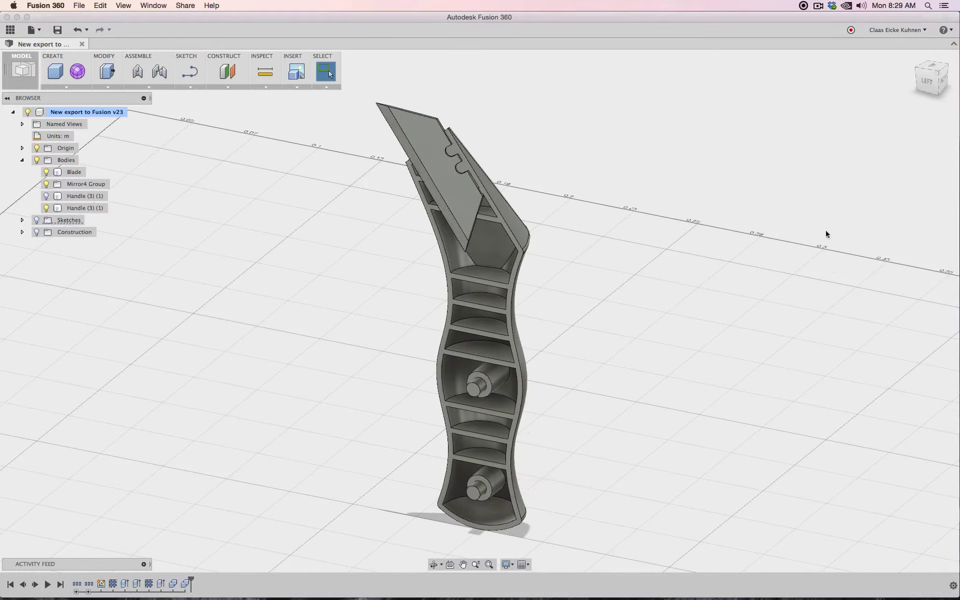
Edit the sketch that drives the ribs and bosses from the left view, with the sketches shown
{"action": "left_click", "coordinate": [927, 84]}
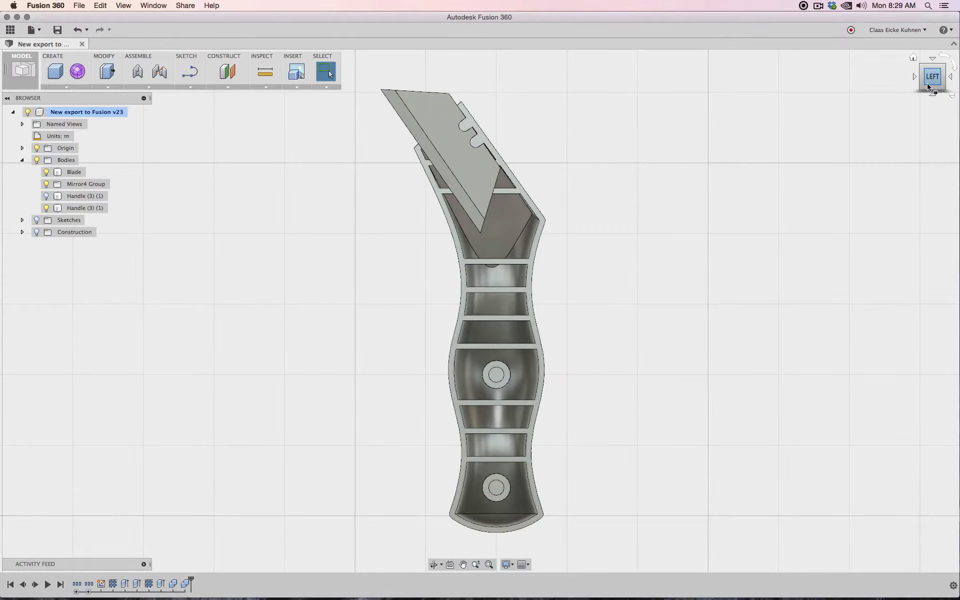
{"action": "right_click", "coordinate": [101, 583]}
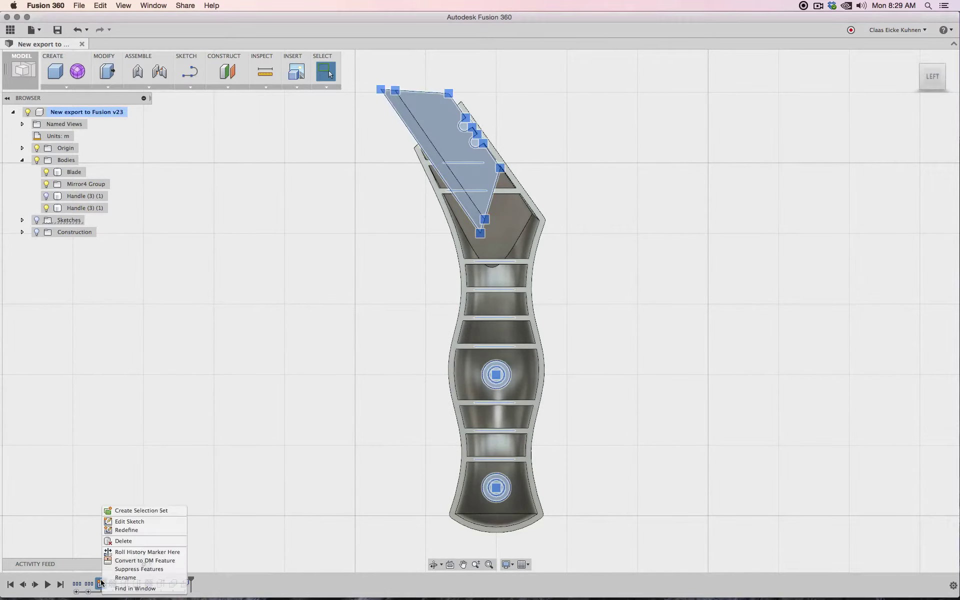
{"action": "left_click", "coordinate": [129, 521]}
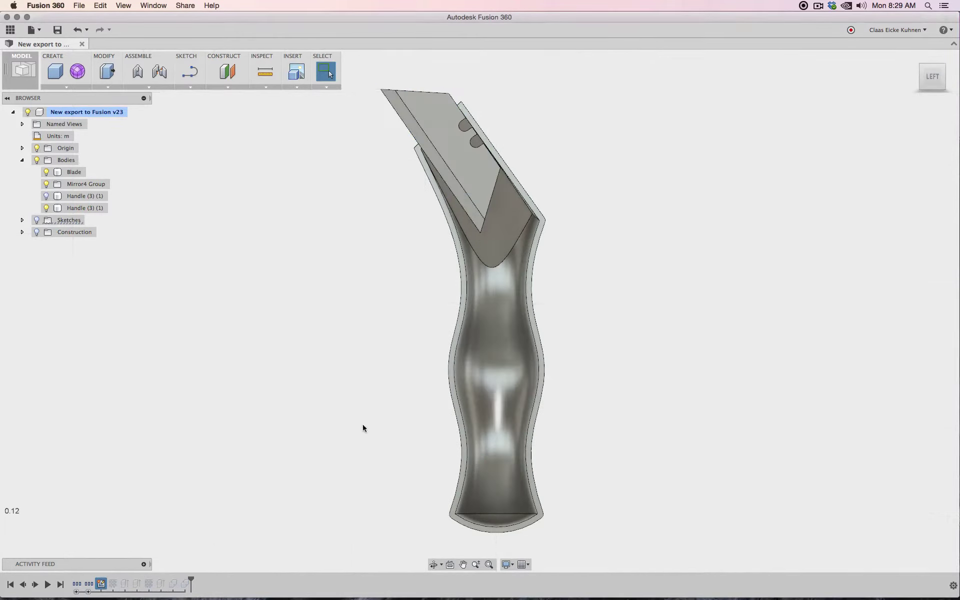
{"action": "left_click", "coordinate": [37, 220]}
Copy the outer circle of the middle boss and move the copy 0.048 m in X, just below the blade tip
{"action": "scroll", "coordinate": [596, 353], "scroll_direction": "up", "scroll_amount": 2}
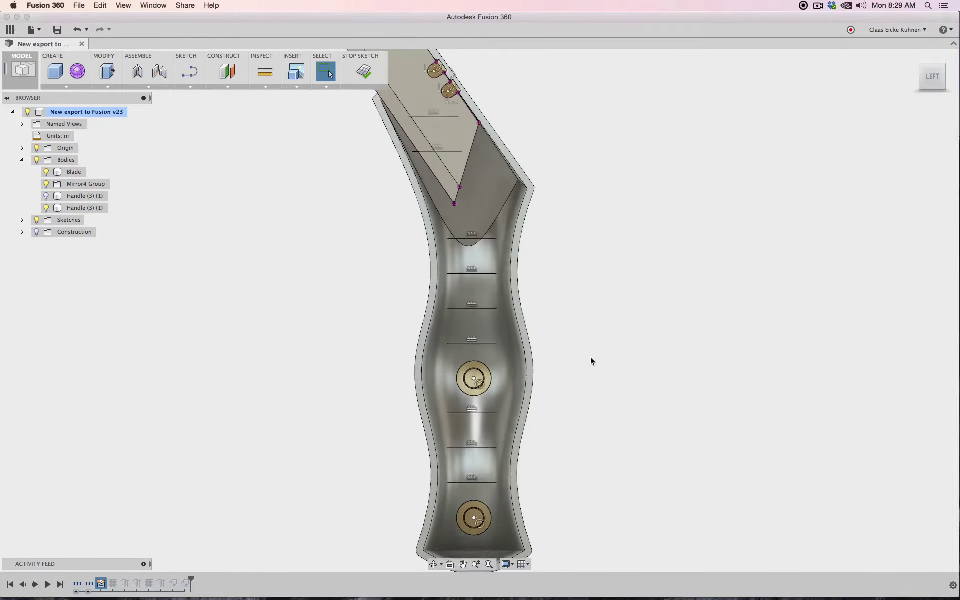
{"action": "scroll", "coordinate": [464, 376], "scroll_direction": "up", "scroll_amount": 3}
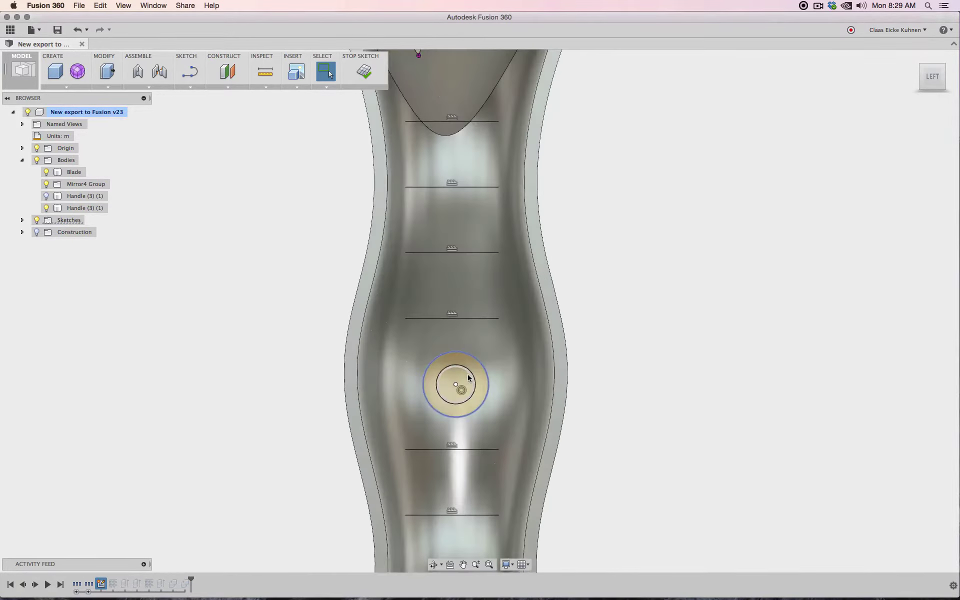
{"action": "scroll", "coordinate": [467, 374], "scroll_direction": "up", "scroll_amount": 2}
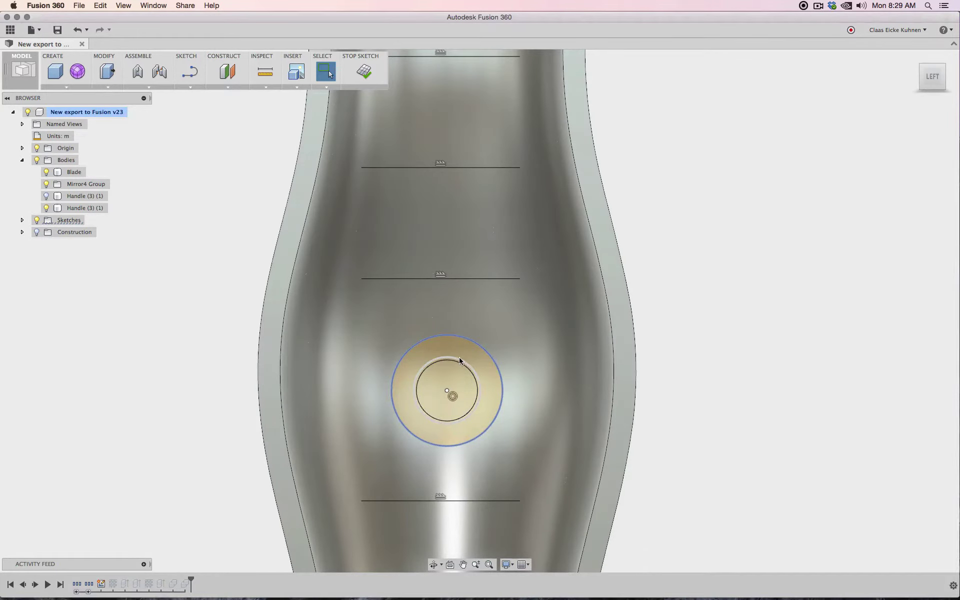
{"action": "left_click_drag", "start_coordinate": [459, 358], "coordinate": [460, 362]}
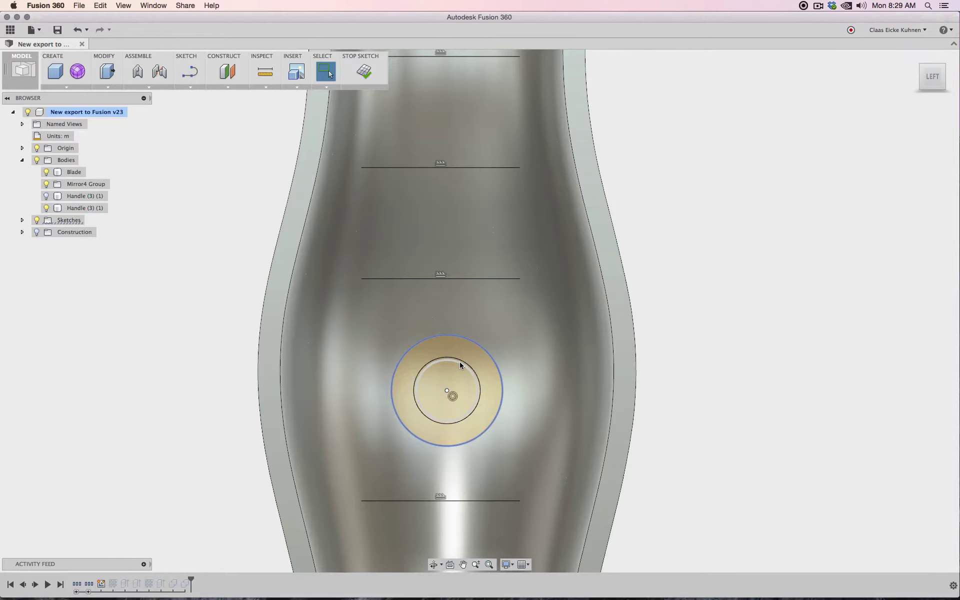
{"action": "scroll", "coordinate": [706, 299], "scroll_direction": "down", "scroll_amount": 6}
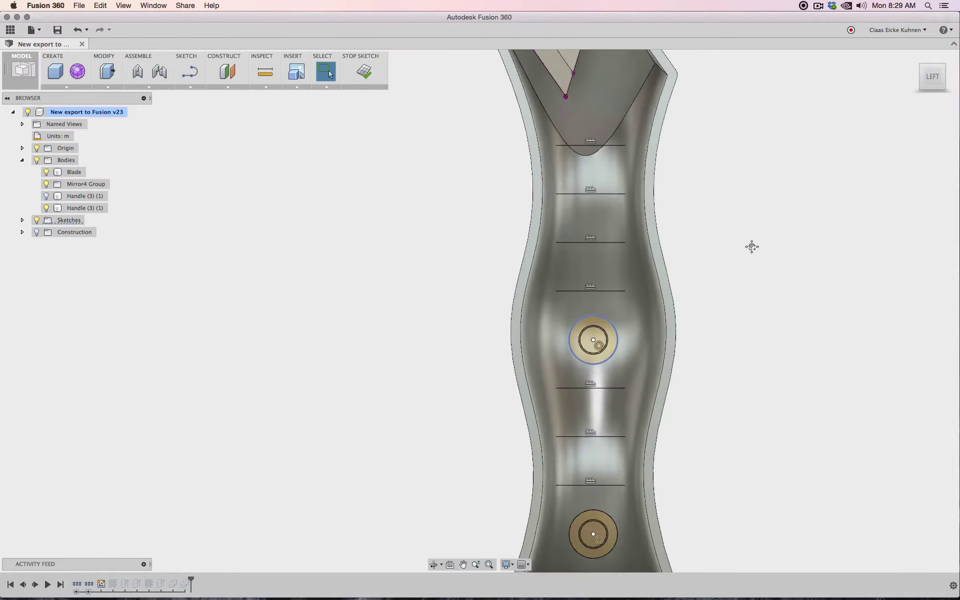
{"action": "middle_click_drag", "start_coordinate": [751, 247], "coordinate": [734, 332]}
{"action": "scroll", "coordinate": [734, 333], "scroll_direction": "down", "scroll_amount": 2}
{"action": "key", "text": "m"}
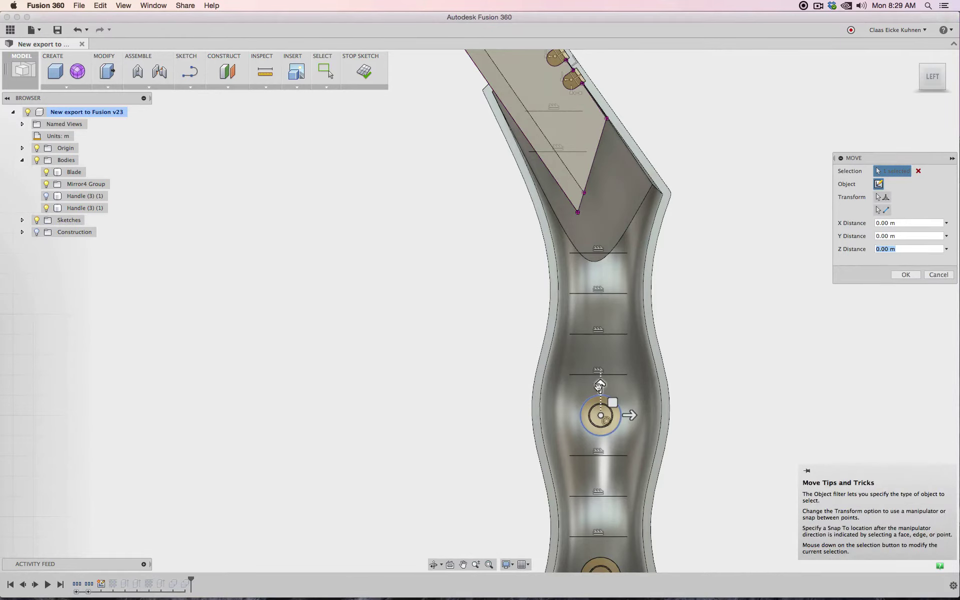
{"action": "left_click_drag", "start_coordinate": [600, 386], "coordinate": [604, 192]}
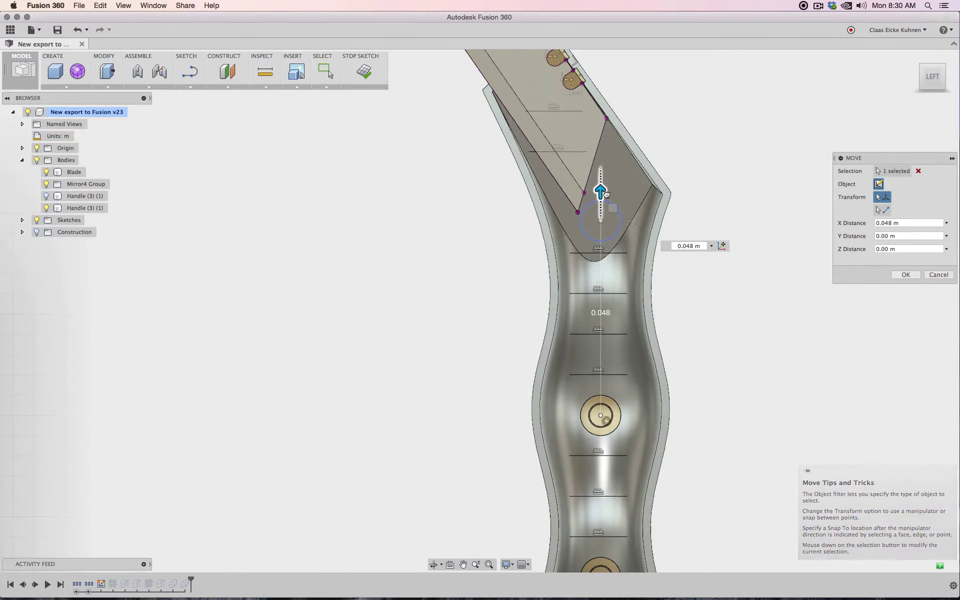
{"action": "middle_click_drag", "start_coordinate": [753, 213], "coordinate": [740, 294]}
{"action": "scroll", "coordinate": [690, 266], "scroll_direction": "up", "scroll_amount": 3}
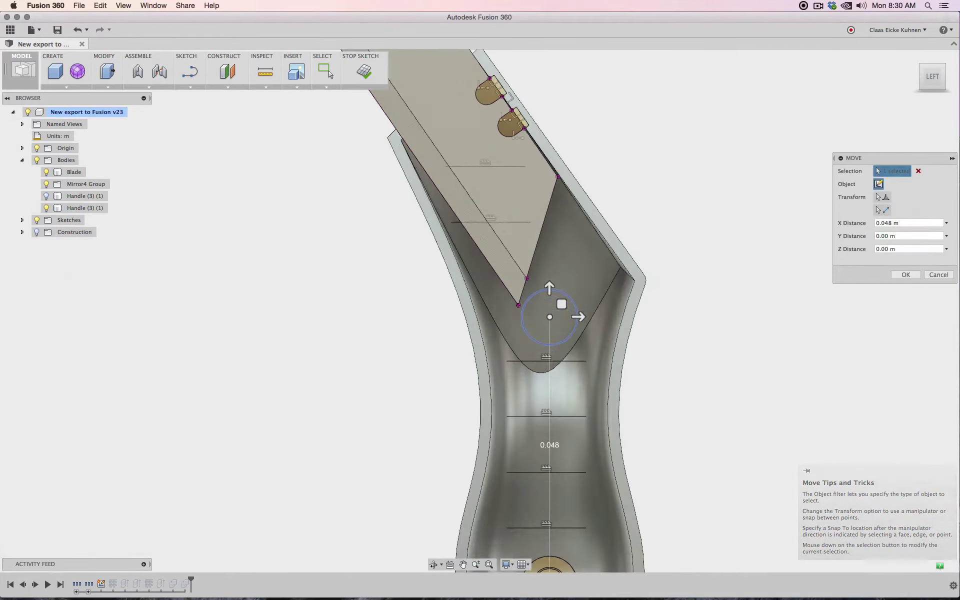
{"action": "left_click", "coordinate": [905, 275]}
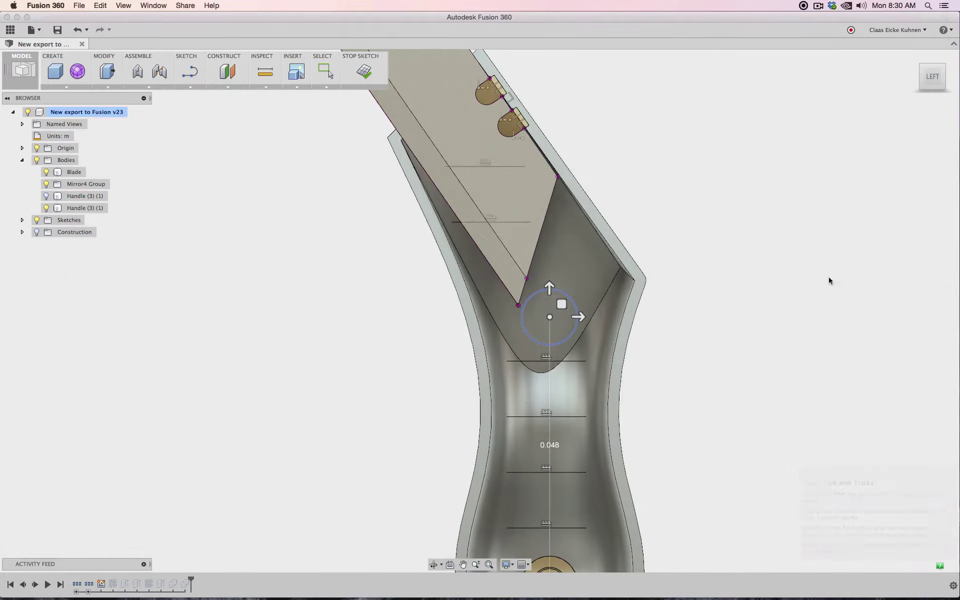
Add a diameter dimension to the copied circle below the blade tip
{"action": "left_click", "coordinate": [190, 87]}
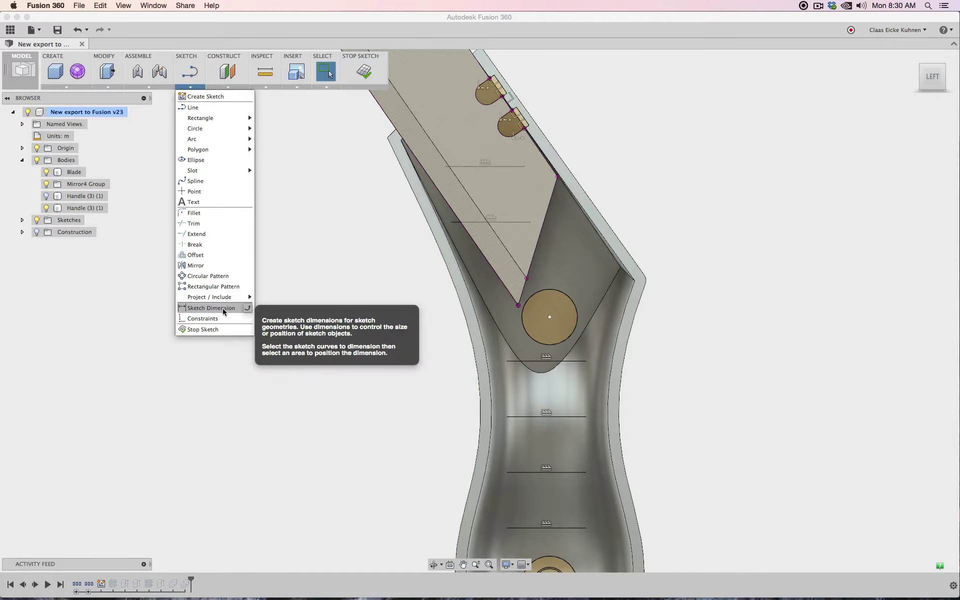
{"action": "left_click", "coordinate": [246, 308]}
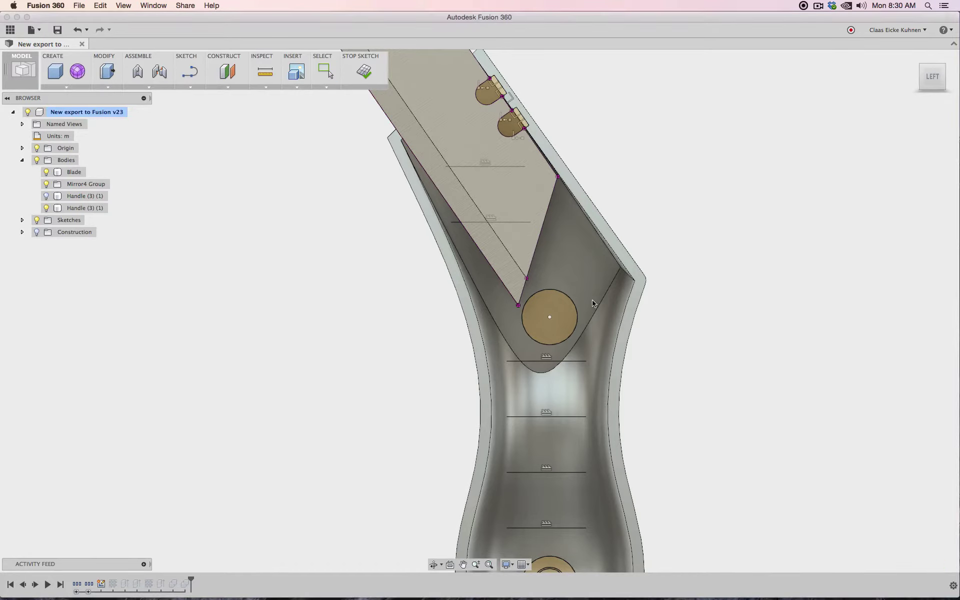
{"action": "left_click", "coordinate": [577, 306]}
{"action": "left_click", "coordinate": [688, 345]}
{"action": "scroll", "coordinate": [675, 303], "scroll_direction": "down", "scroll_amount": 3}
{"action": "scroll", "coordinate": [673, 302], "scroll_direction": "up", "scroll_amount": 5}
{"action": "scroll", "coordinate": [673, 303], "scroll_direction": "up", "scroll_amount": 1}
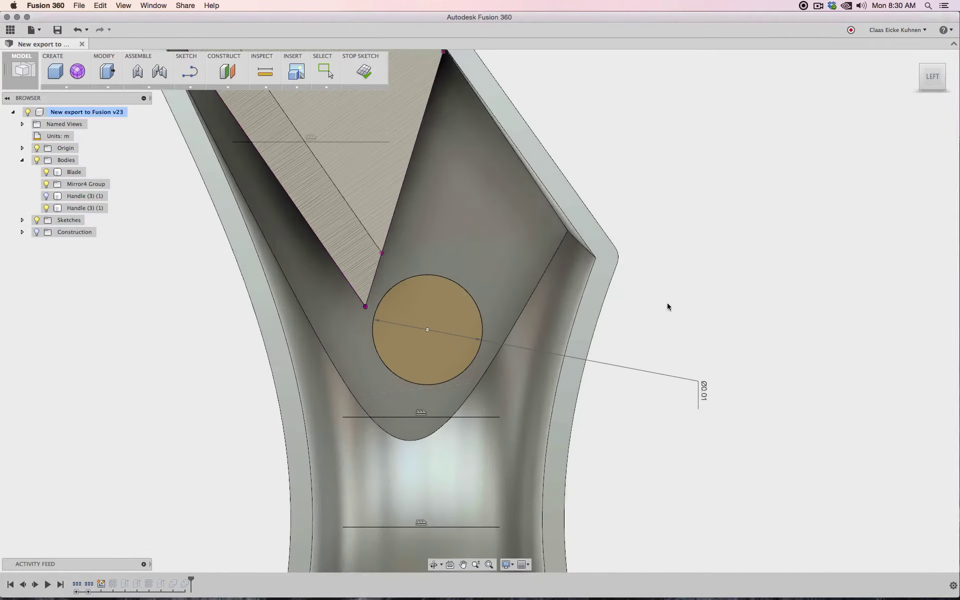
{"action": "scroll", "coordinate": [380, 240], "scroll_direction": "down", "scroll_amount": 4}
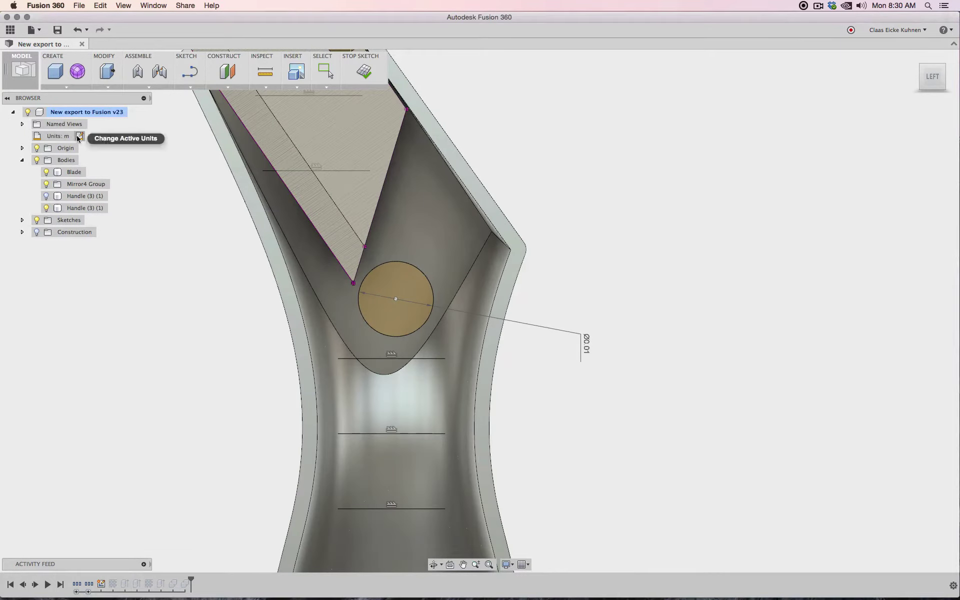
Change the document's active units to Millimeter
{"action": "left_click", "coordinate": [79, 136]}
{"action": "left_click", "coordinate": [914, 171]}
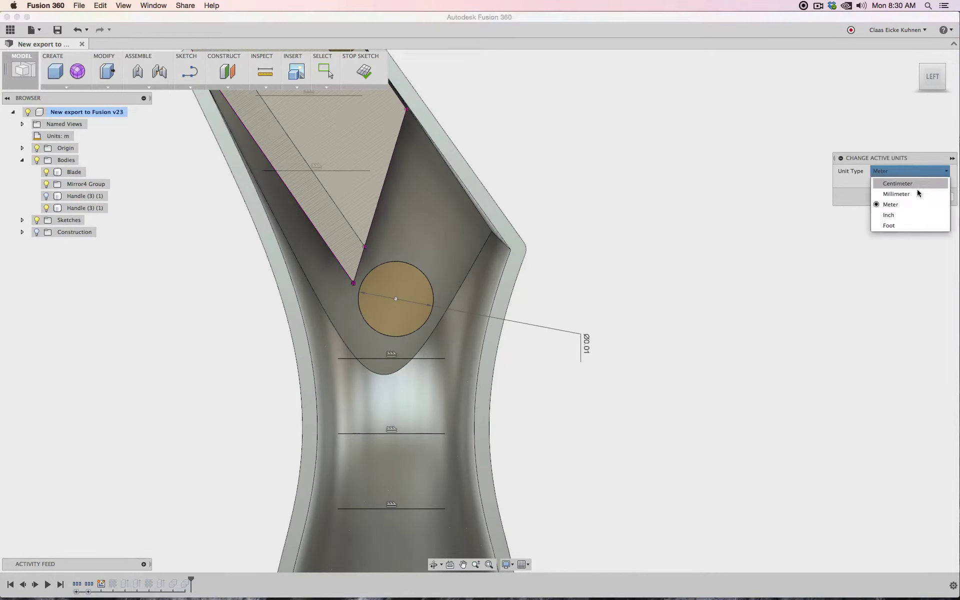
{"action": "left_click", "coordinate": [920, 193]}
{"action": "left_click", "coordinate": [906, 196]}
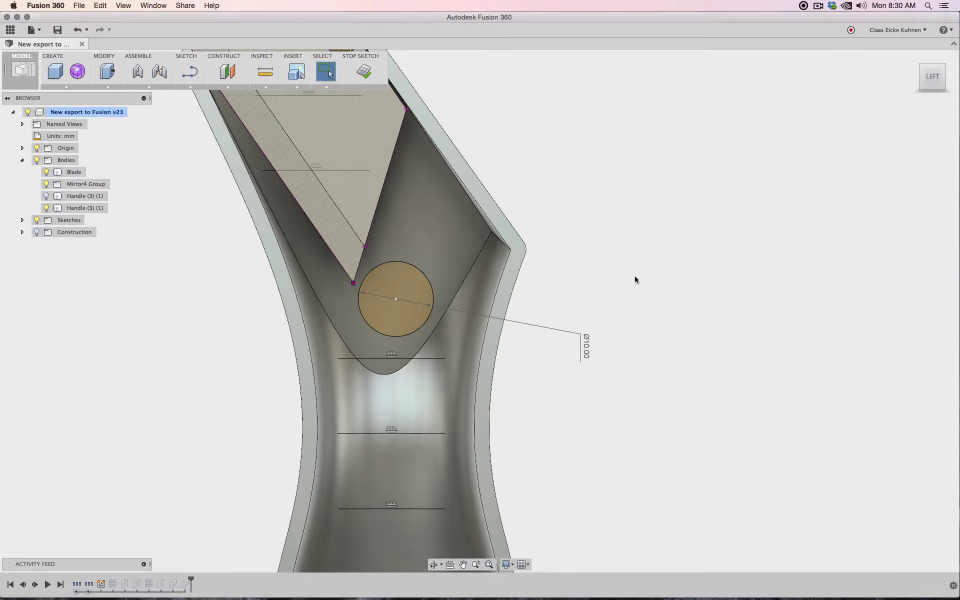
Draw a 5 mm center-diameter circle concentric with the copied circle below the blade tip
{"action": "left_click", "coordinate": [194, 88]}
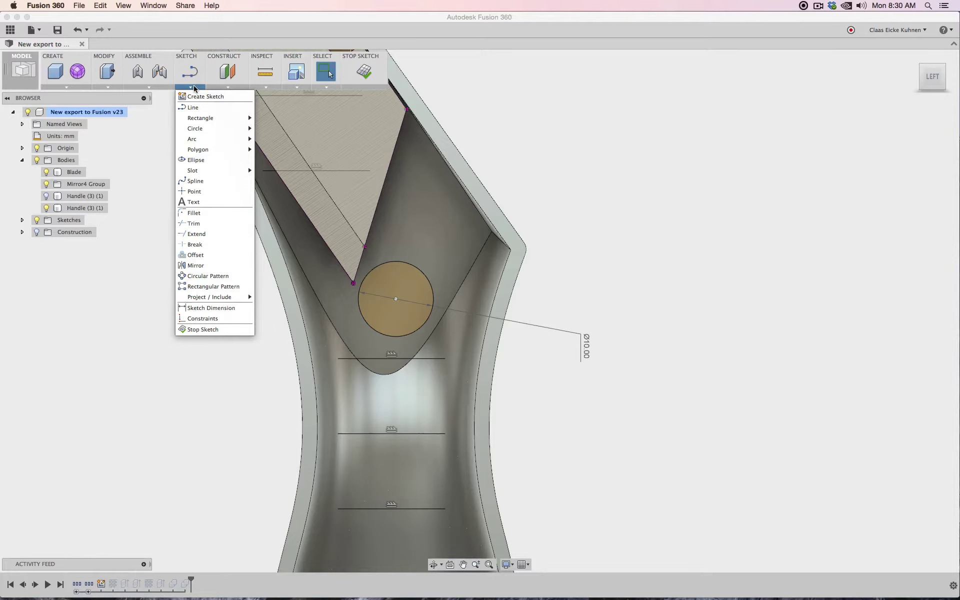
{"action": "mouse_move", "coordinate": [225, 129]}
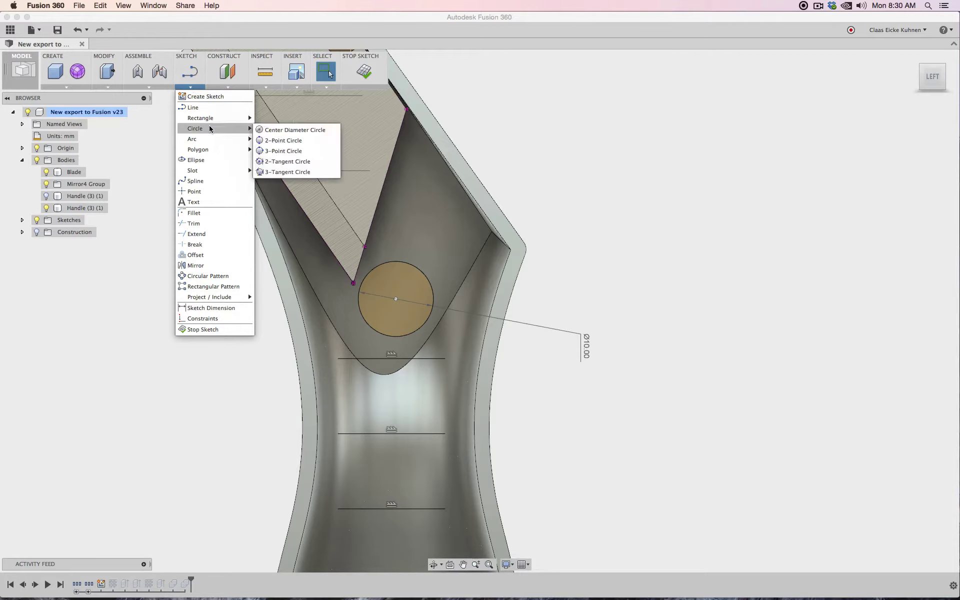
{"action": "left_click", "coordinate": [278, 129]}
{"action": "left_click", "coordinate": [396, 298]}
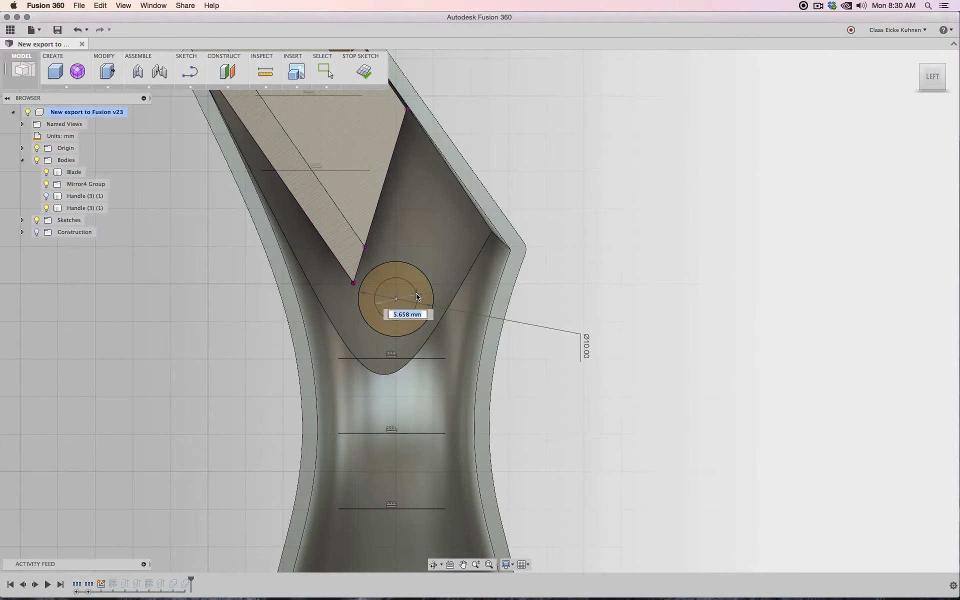
{"action": "type", "text": "5"}
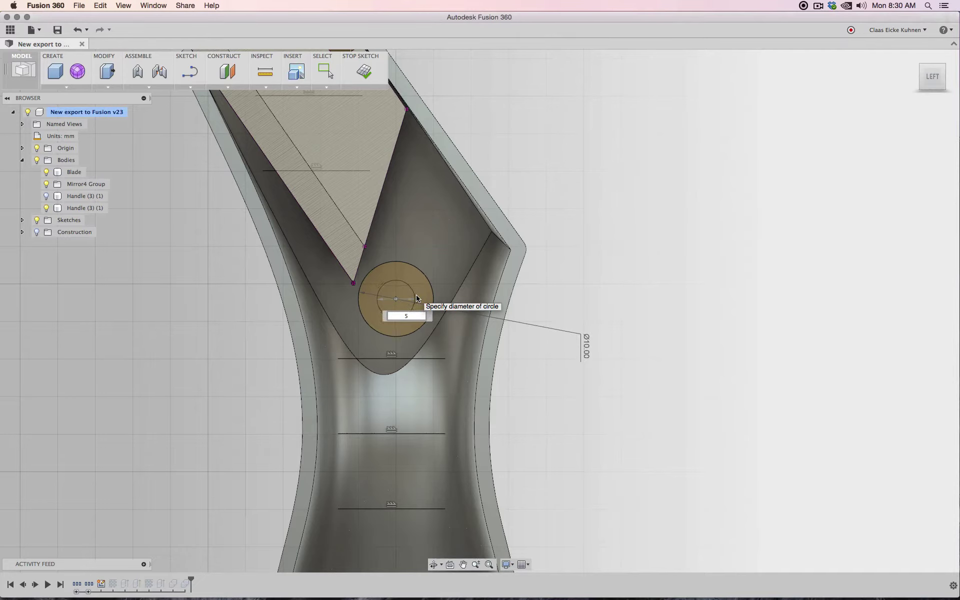
{"action": "key", "text": "Return"}
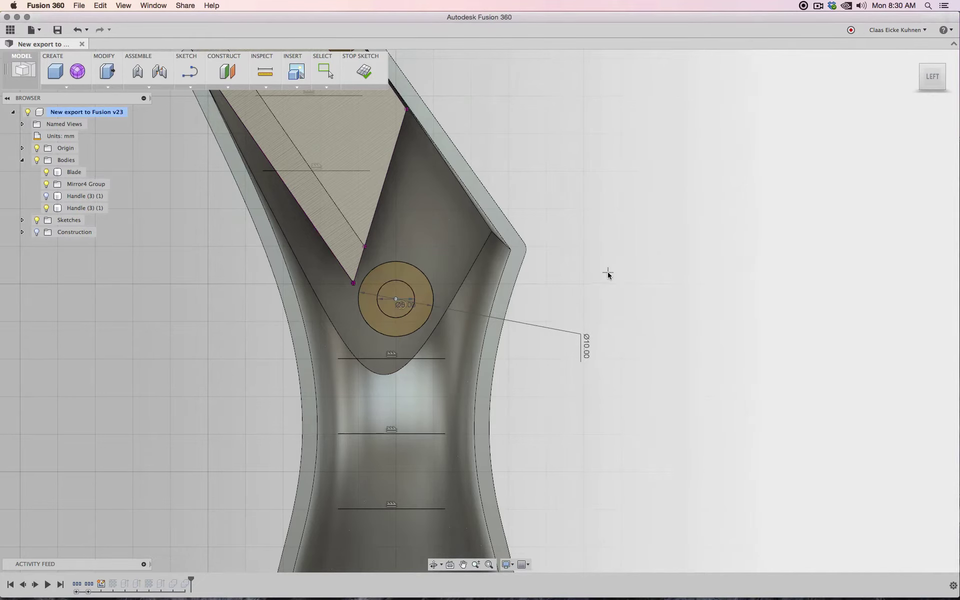
Finish editing the rib and boss sketch so the handle's features rebuild
{"action": "scroll", "coordinate": [608, 274], "scroll_direction": "down", "scroll_amount": 8}
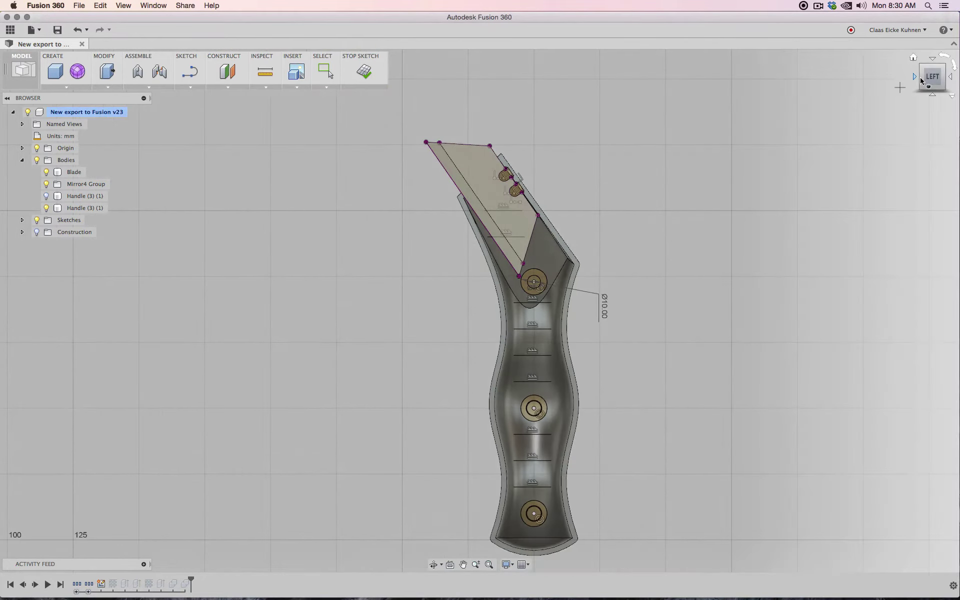
{"action": "left_click_drag", "start_coordinate": [928, 81], "coordinate": [874, 92]}
{"action": "scroll", "coordinate": [613, 269], "scroll_direction": "up", "scroll_amount": 5}
{"action": "middle_click_drag", "start_coordinate": [567, 278], "coordinate": [602, 213]}
{"action": "scroll", "coordinate": [602, 214], "scroll_direction": "up", "scroll_amount": 4}
{"action": "scroll", "coordinate": [602, 214], "scroll_direction": "down", "scroll_amount": 1}
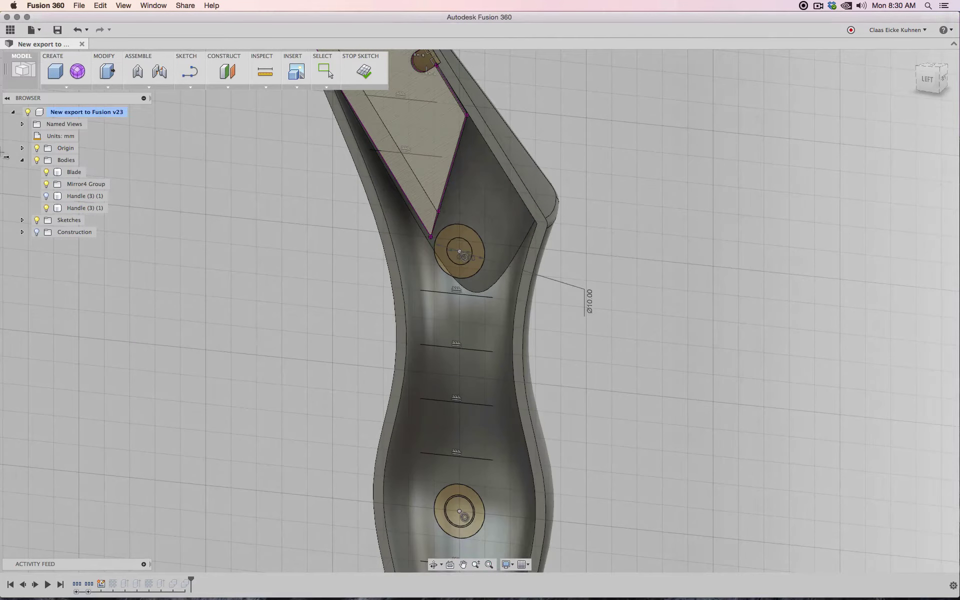
{"action": "left_click", "coordinate": [364, 72]}
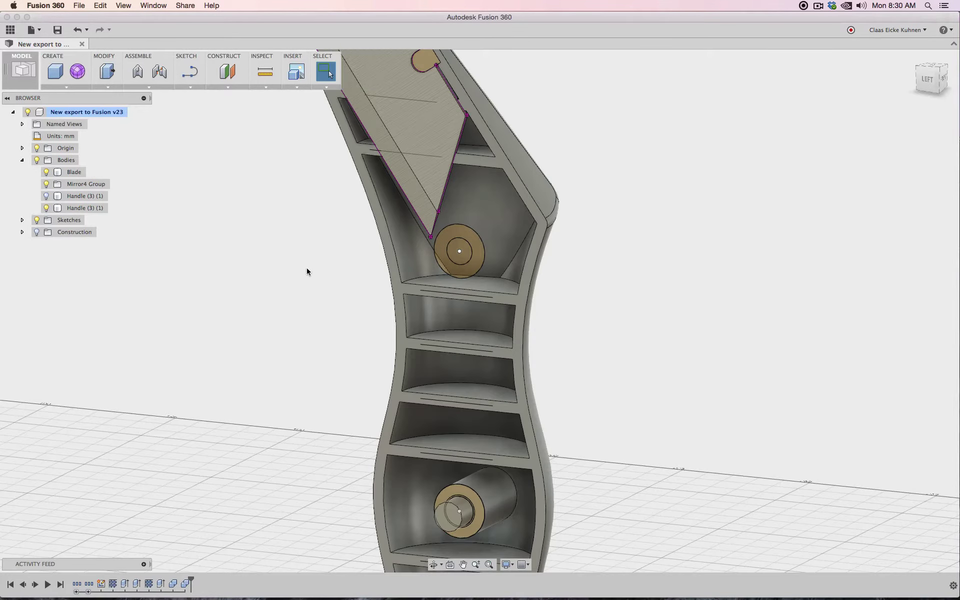
Edit the boss extrusion and add both profiles of the new concentric circles below the blade tip to its selection
{"action": "right_click", "coordinate": [123, 584]}
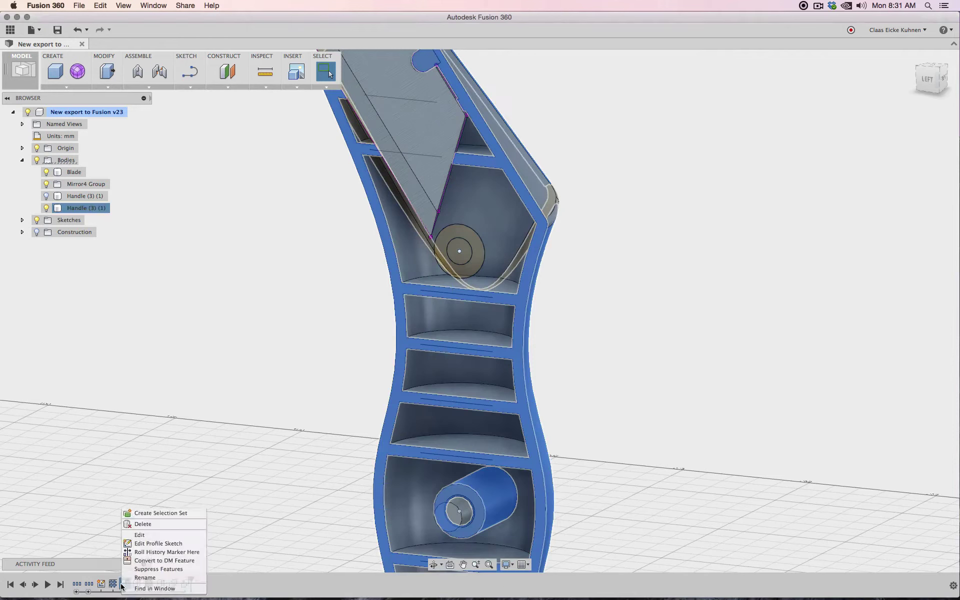
{"action": "left_click", "coordinate": [180, 536]}
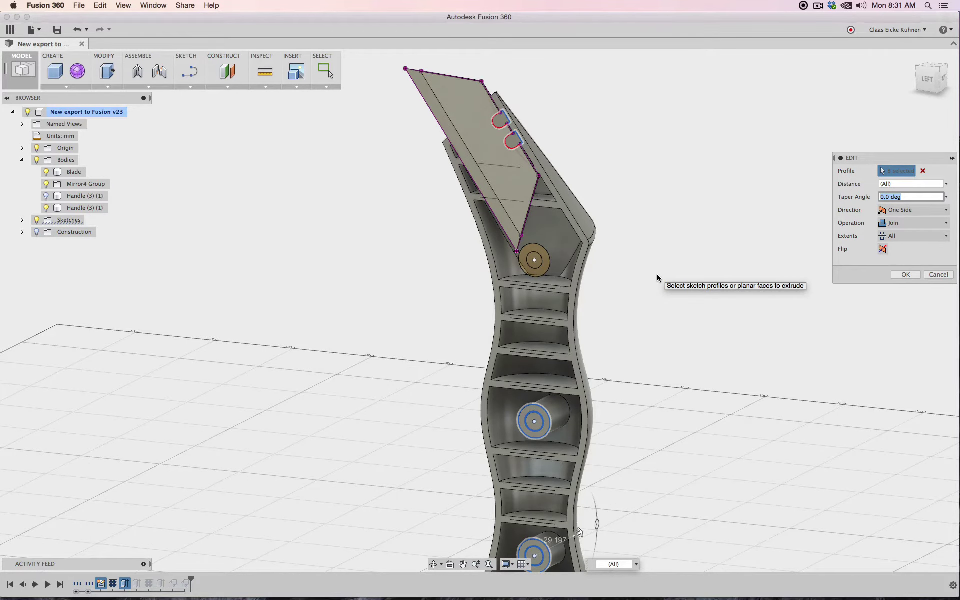
{"action": "scroll", "coordinate": [657, 274], "scroll_direction": "up", "scroll_amount": 3}
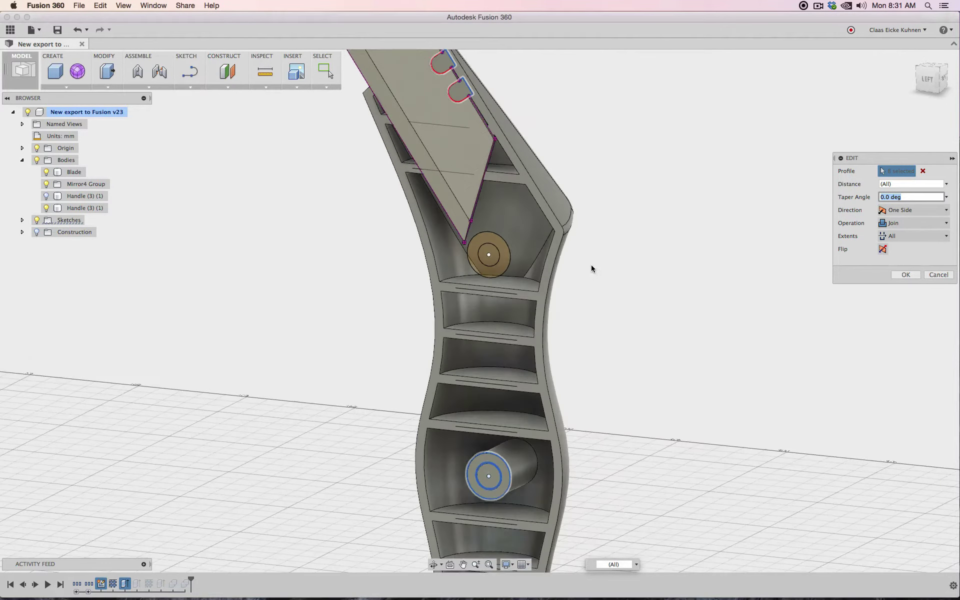
{"action": "left_click", "coordinate": [509, 261]}
{"action": "left_click", "coordinate": [489, 259]}
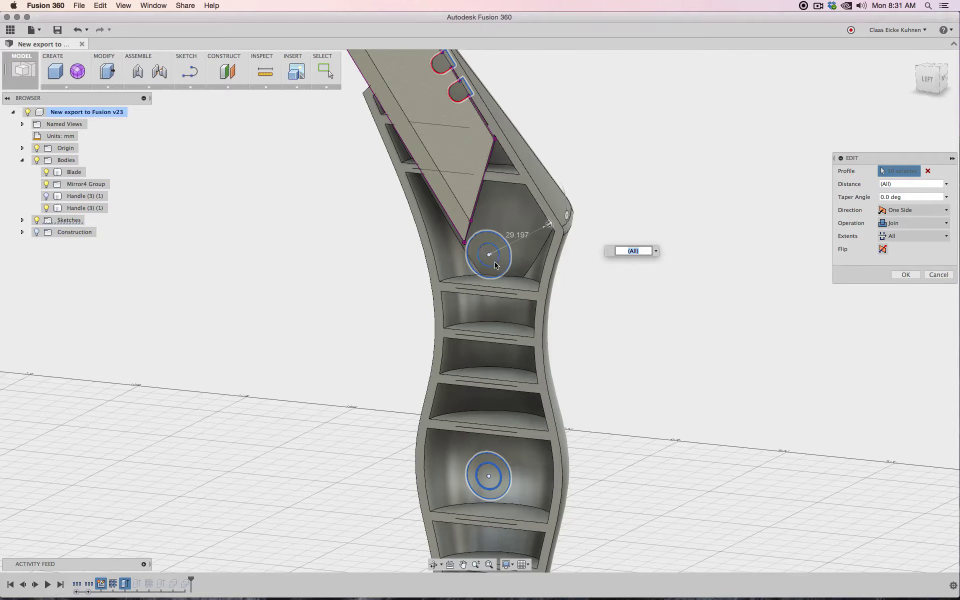
{"action": "left_click", "coordinate": [905, 274]}
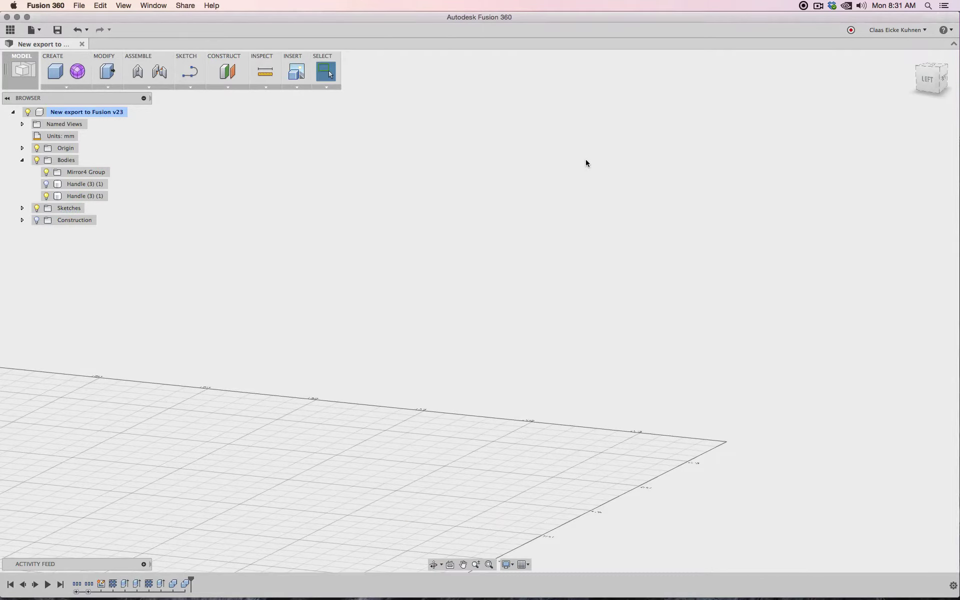
Show the hidden handle half and examine the ribs and bosses from the right side
{"action": "scroll", "coordinate": [255, 459], "scroll_direction": "down", "scroll_amount": 3}
{"action": "scroll", "coordinate": [255, 458], "scroll_direction": "up", "scroll_amount": 5}
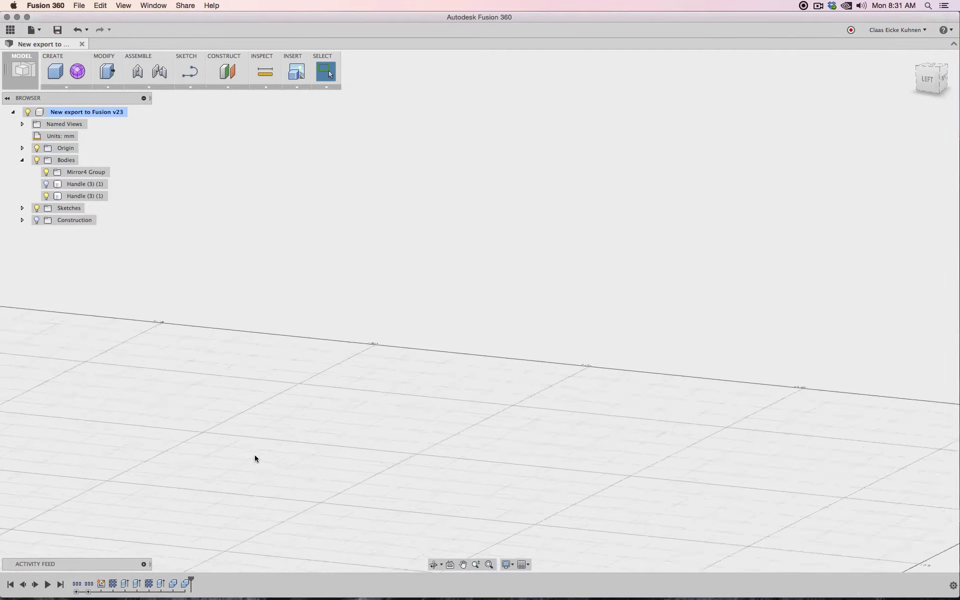
{"action": "scroll", "coordinate": [255, 459], "scroll_direction": "down", "scroll_amount": 9}
{"action": "scroll", "coordinate": [254, 454], "scroll_direction": "down", "scroll_amount": 3}
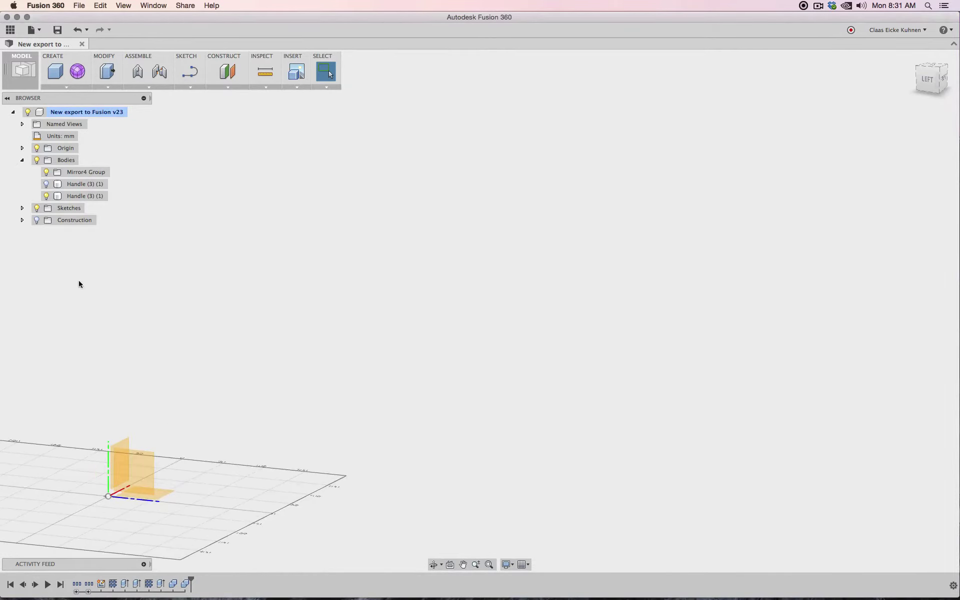
{"action": "left_click", "coordinate": [47, 186]}
{"action": "left_click", "coordinate": [46, 184]}
{"action": "scroll", "coordinate": [300, 360], "scroll_direction": "up", "scroll_amount": 3}
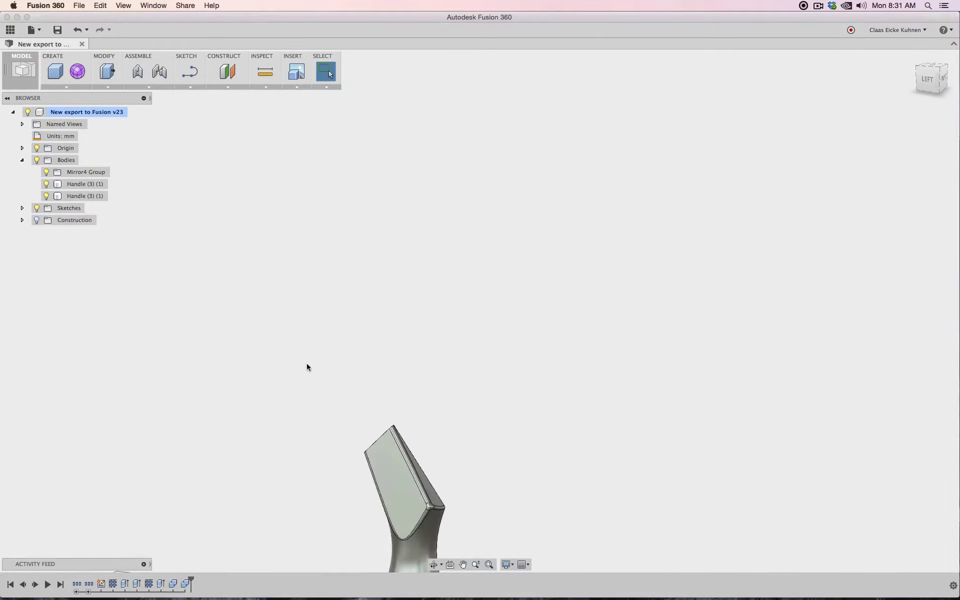
{"action": "scroll", "coordinate": [479, 329], "scroll_direction": "down", "scroll_amount": 2}
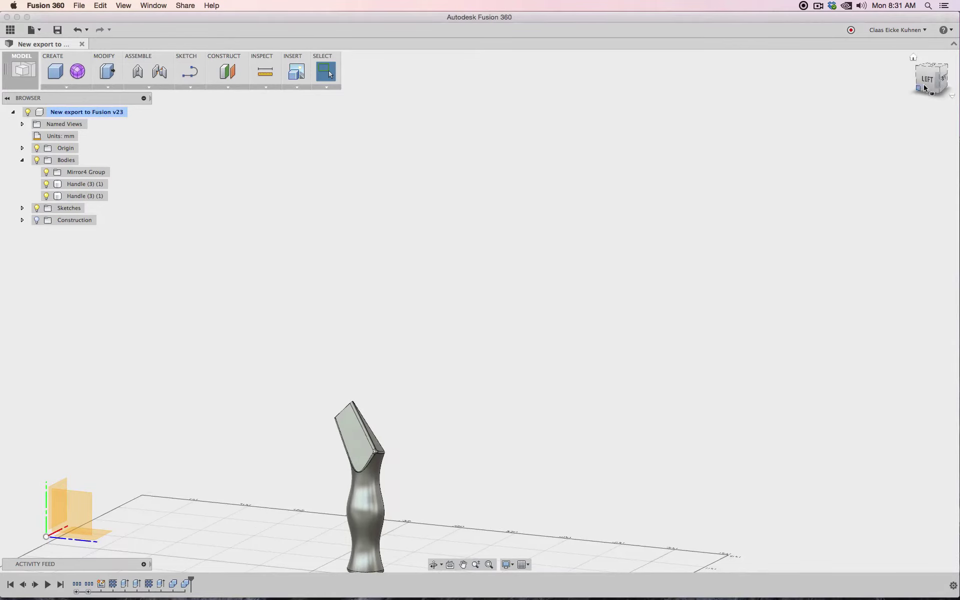
{"action": "left_click_drag", "start_coordinate": [923, 88], "coordinate": [820, 89]}
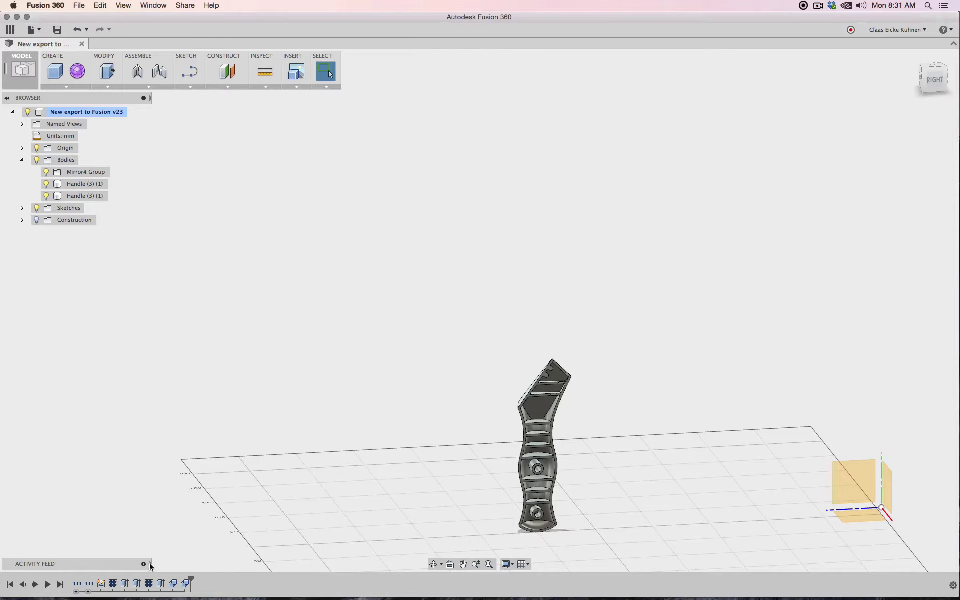
Reopen the boss extrusion with one handle half hidden, examine where its profiles meet the blade, and leave without changes
{"action": "left_click", "coordinate": [126, 584]}
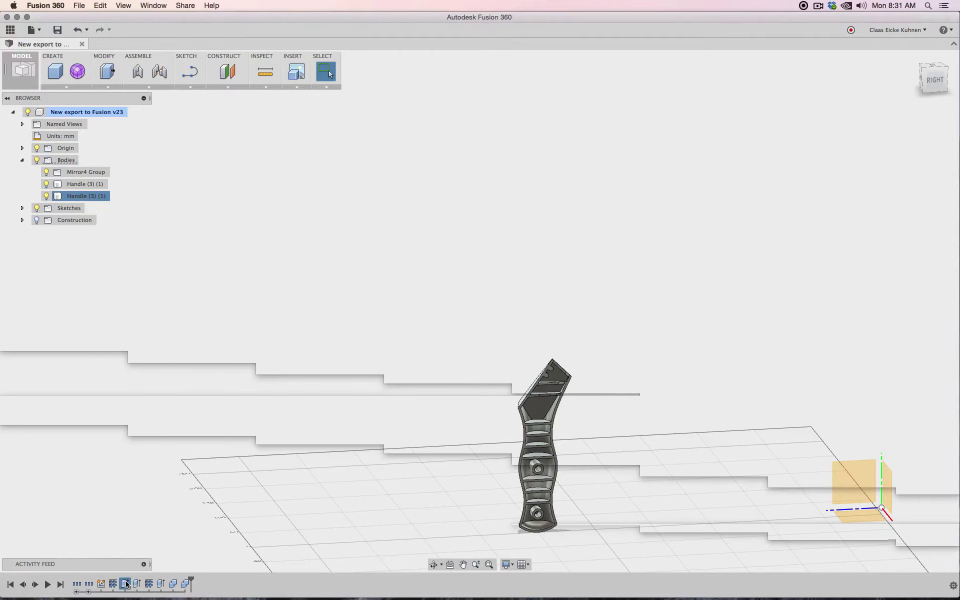
{"action": "right_click", "coordinate": [127, 584]}
{"action": "left_click", "coordinate": [152, 538]}
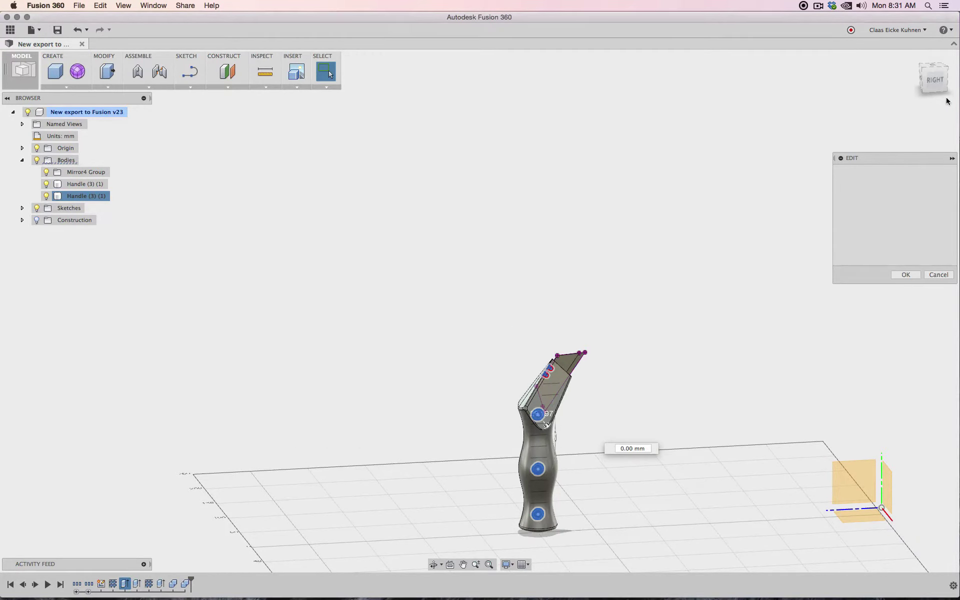
{"action": "left_click", "coordinate": [47, 198]}
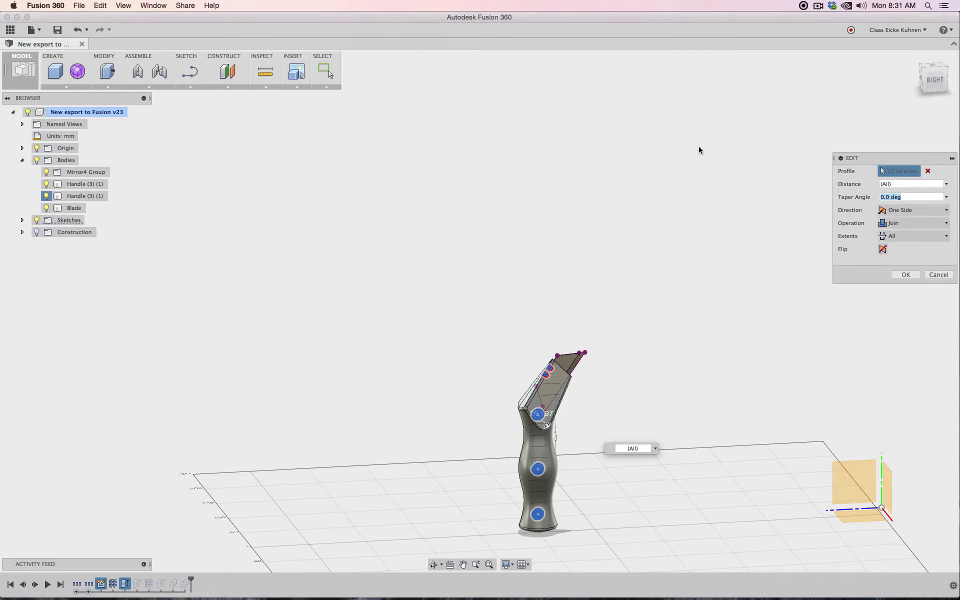
{"action": "mouse_move", "coordinate": [699, 149]}
{"action": "middle_mouse_down", "text": "shift"}
{"action": "mouse_move", "coordinate": [831, 92]}
{"action": "mouse_move", "coordinate": [575, 435]}
{"action": "middle_mouse_up", "text": "shift"}
{"action": "scroll", "coordinate": [666, 381], "scroll_direction": "up", "scroll_amount": 10}
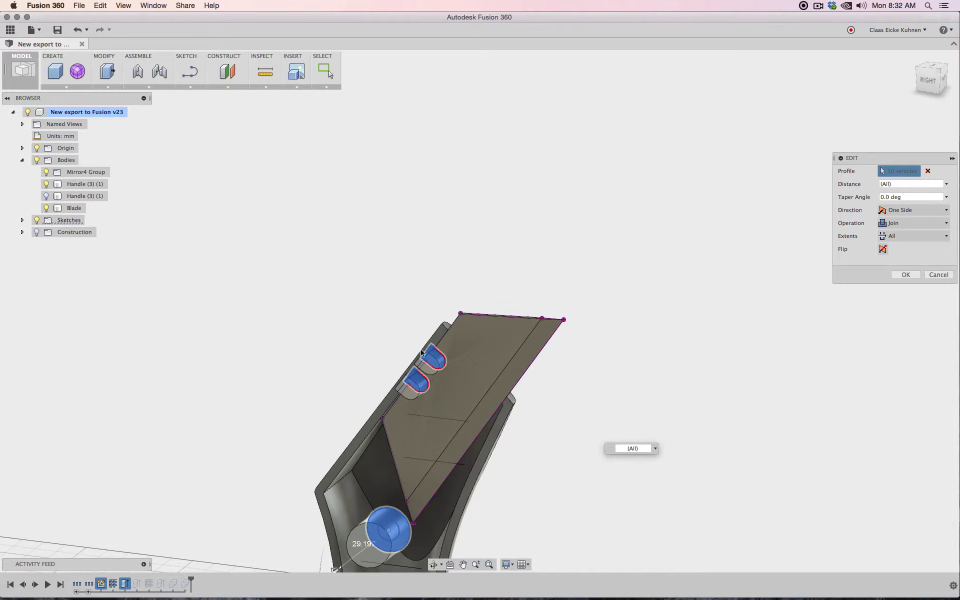
{"action": "left_click", "coordinate": [938, 275]}
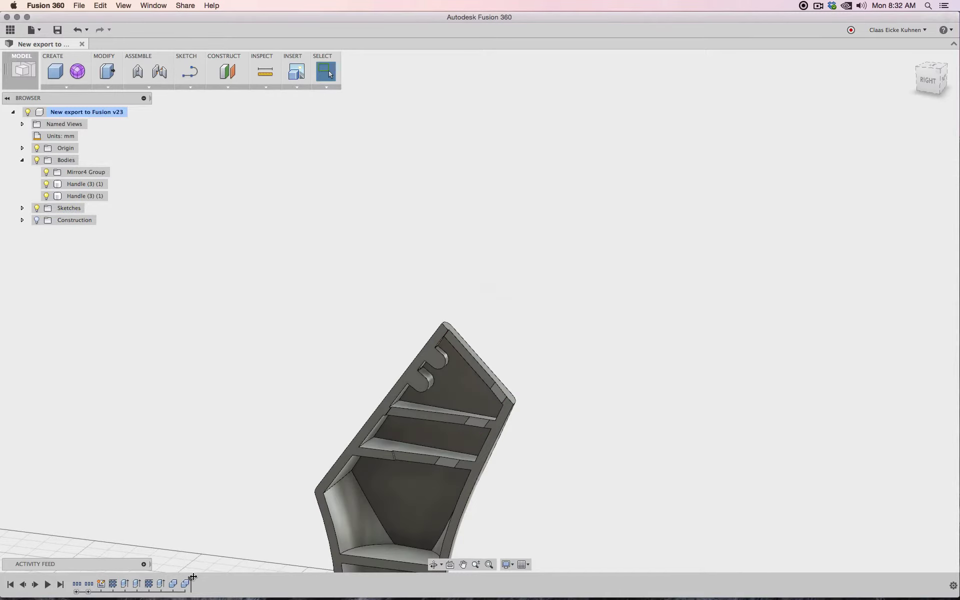
Roll the history back to before the rib and boss sketch and create a component from the Blade body
{"action": "mouse_move", "coordinate": [92, 574]}
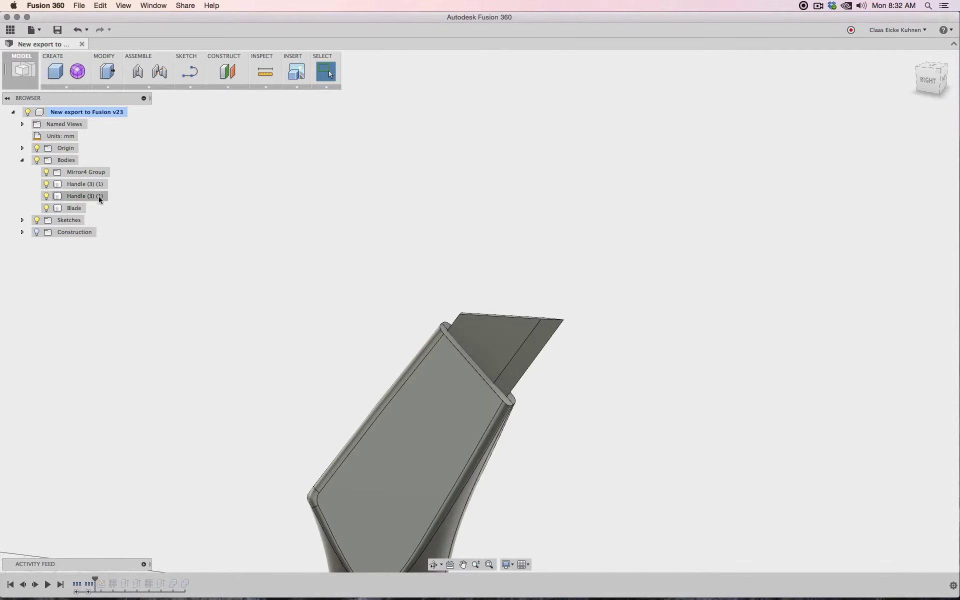
{"action": "left_click", "coordinate": [78, 209]}
{"action": "right_click", "coordinate": [78, 208]}
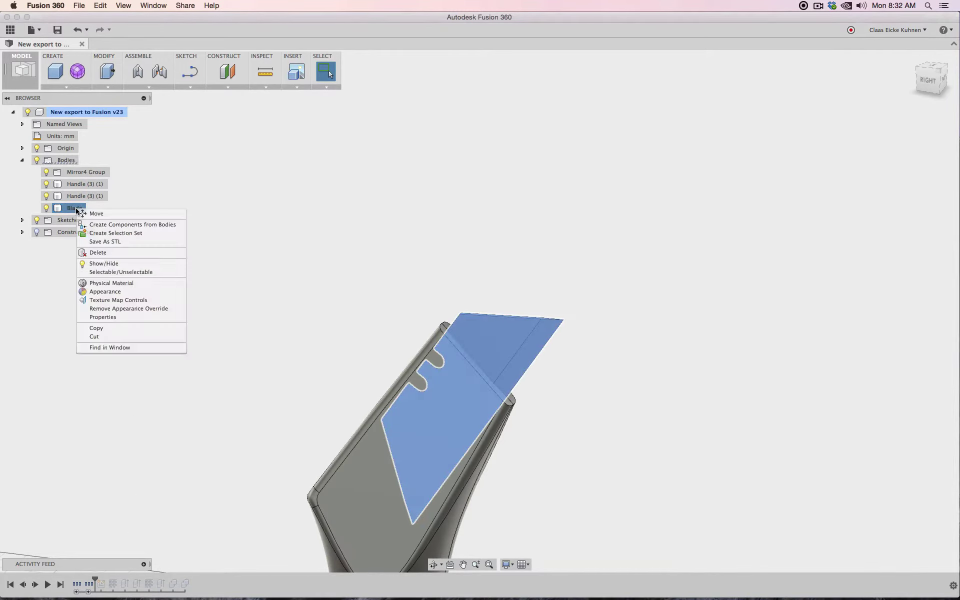
{"action": "left_click", "coordinate": [121, 223]}
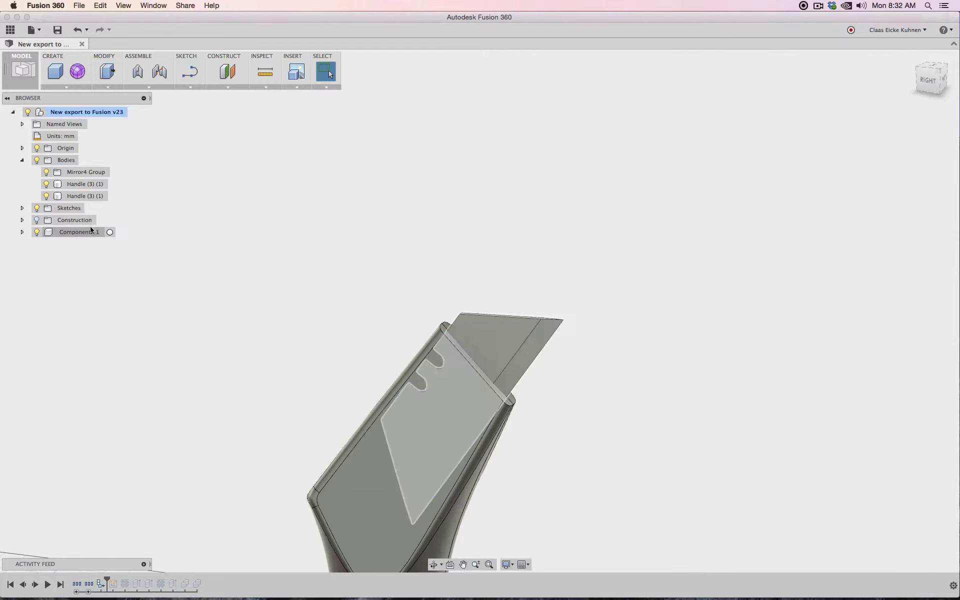
Rename the blade component to Blade and hide it
{"action": "left_click", "coordinate": [37, 233]}
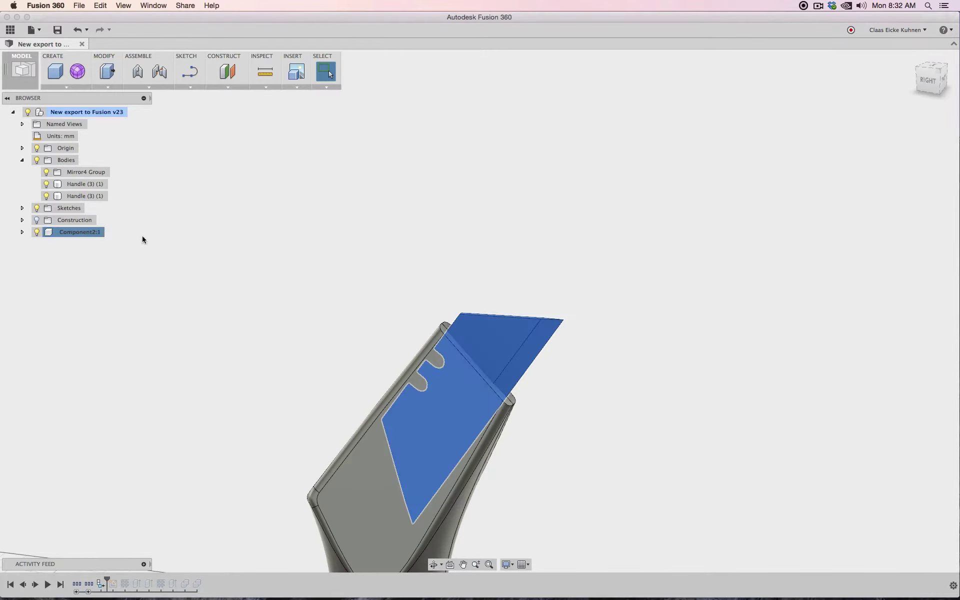
{"action": "double_click", "coordinate": [84, 232]}
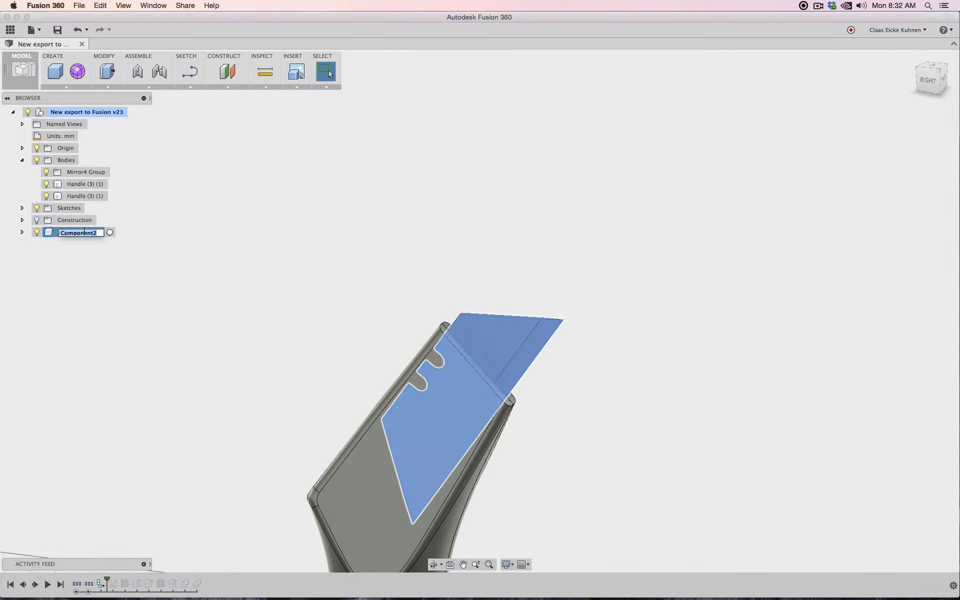
{"action": "type", "text": "Blade"}
{"action": "key", "text": "Return"}
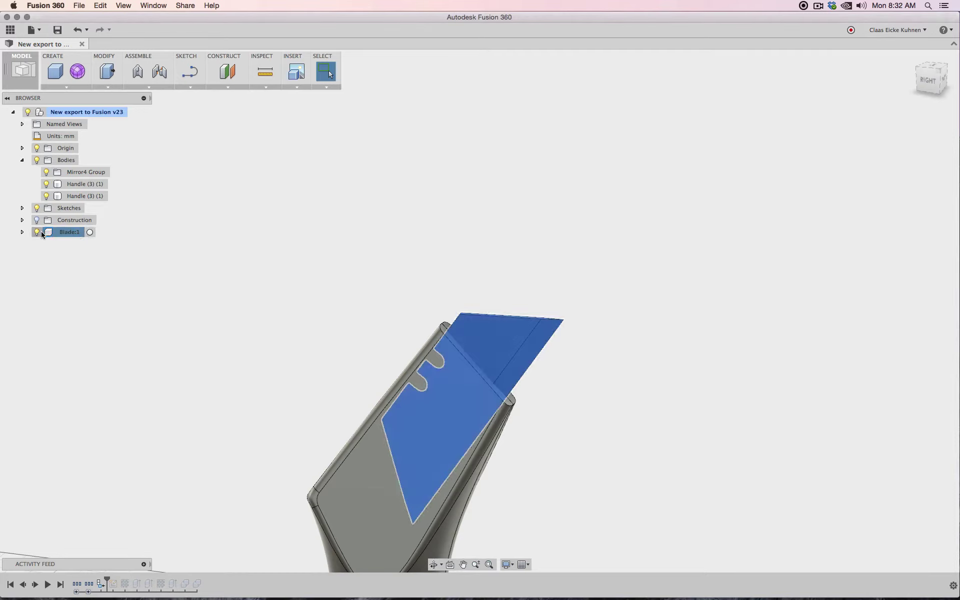
{"action": "left_click", "coordinate": [38, 233]}
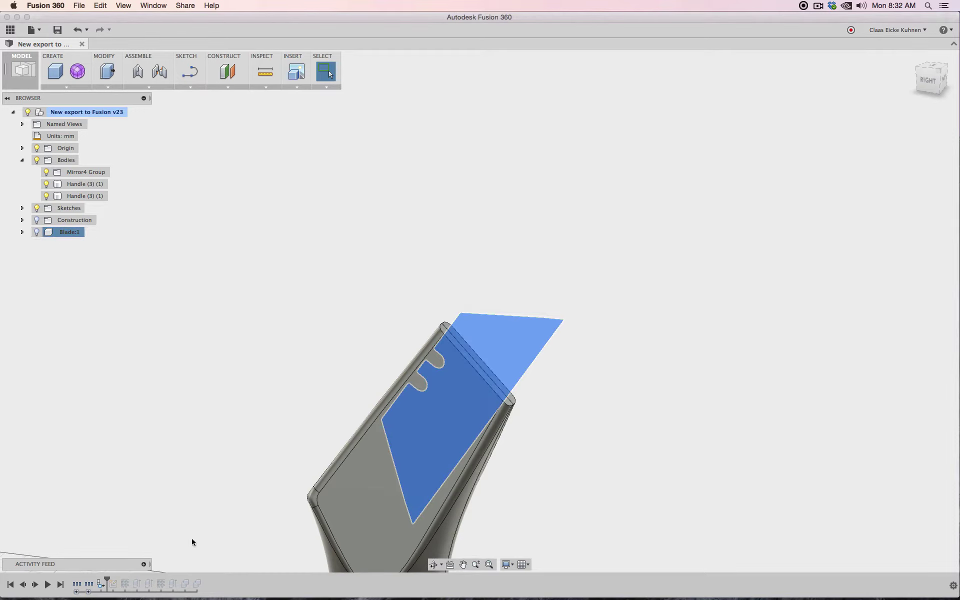
{"action": "left_click", "coordinate": [136, 545]}
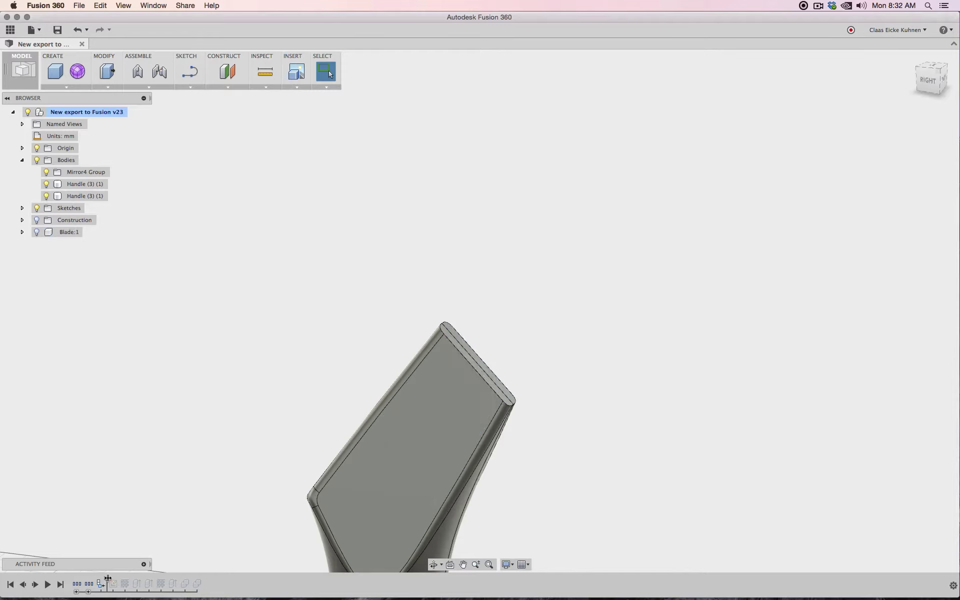
Roll the history forward to just after the boss extrusion and bring the whole handle into view
{"action": "left_click_drag", "start_coordinate": [108, 579], "coordinate": [138, 578]}
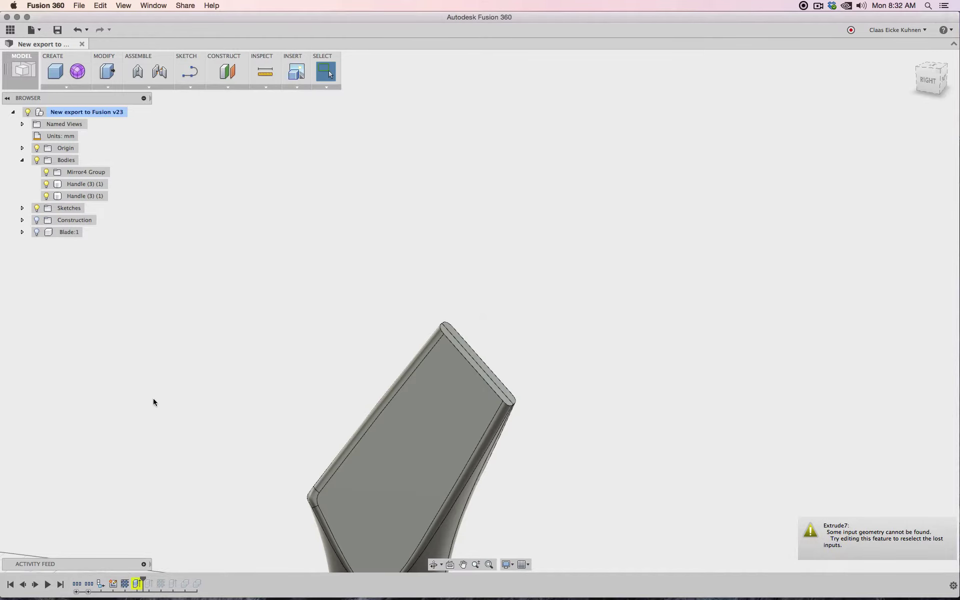
{"action": "left_click_drag", "start_coordinate": [937, 78], "coordinate": [886, 87]}
{"action": "scroll", "coordinate": [730, 373], "scroll_direction": "down", "scroll_amount": 5}
{"action": "middle_click_drag", "start_coordinate": [795, 392], "coordinate": [440, 169]}
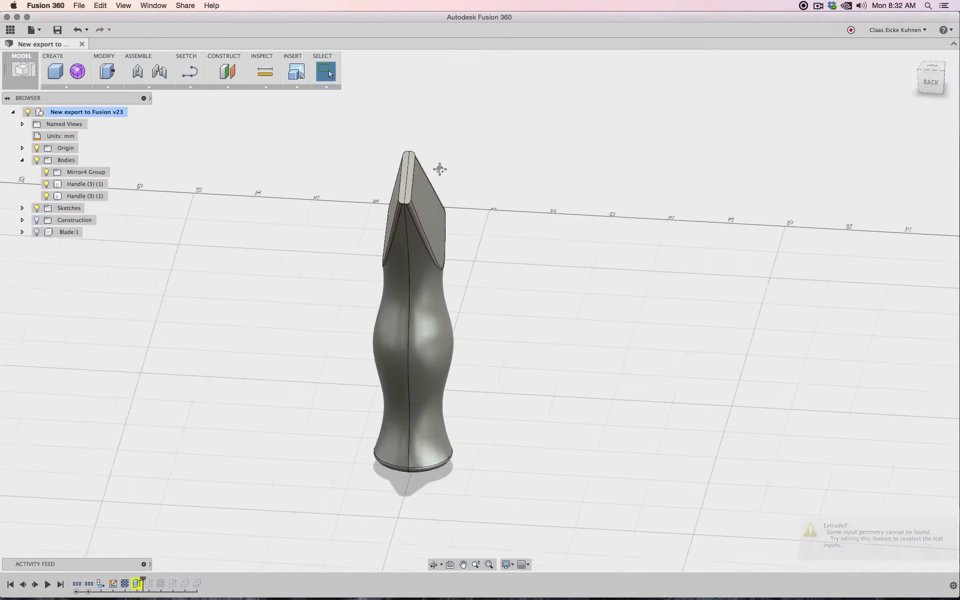
Hide one handle half, then reopen the flagged boss extrusion and accept it again as a Join extending through All
{"action": "right_click", "coordinate": [137, 585]}
{"action": "left_click", "coordinate": [47, 184]}
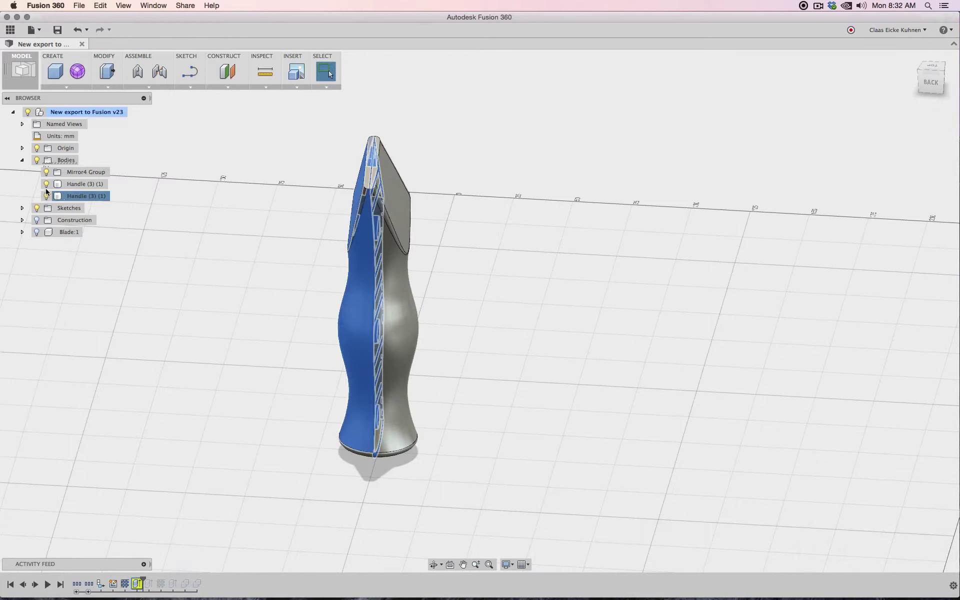
{"action": "left_click", "coordinate": [46, 191]}
{"action": "right_click", "coordinate": [138, 587]}
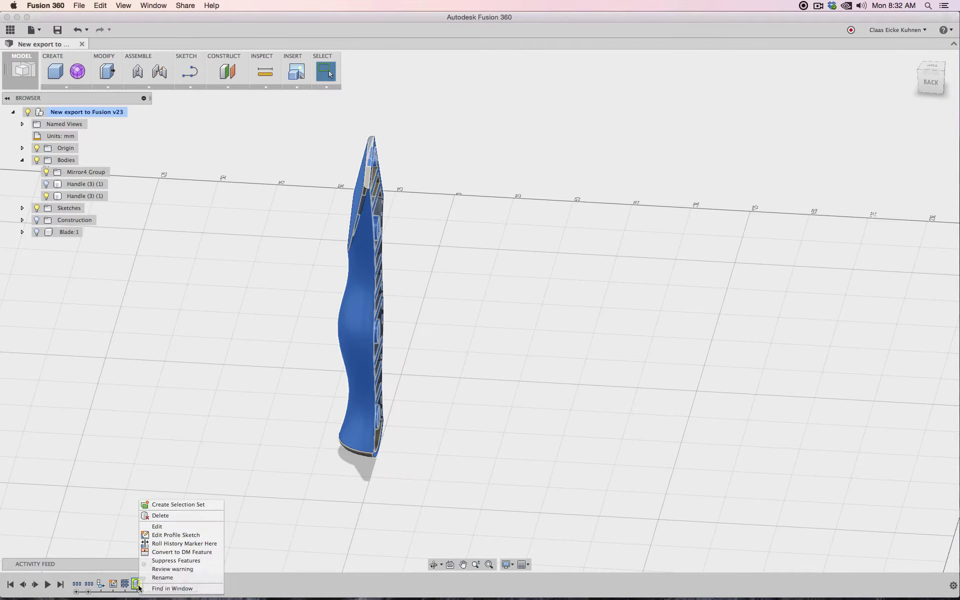
{"action": "left_click", "coordinate": [180, 543]}
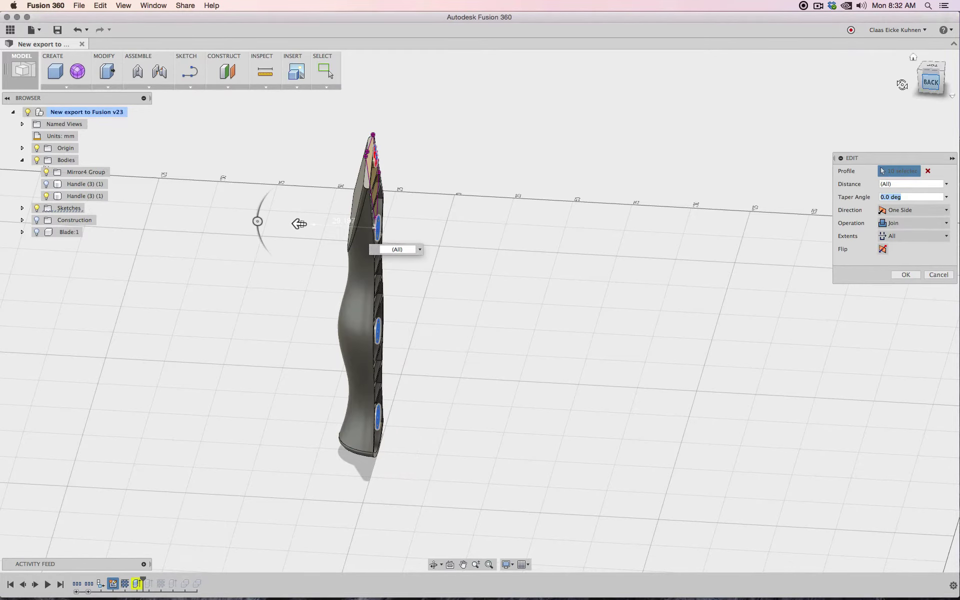
{"action": "left_click_drag", "start_coordinate": [901, 85], "coordinate": [866, 73]}
{"action": "scroll", "coordinate": [640, 233], "scroll_direction": "up", "scroll_amount": 5}
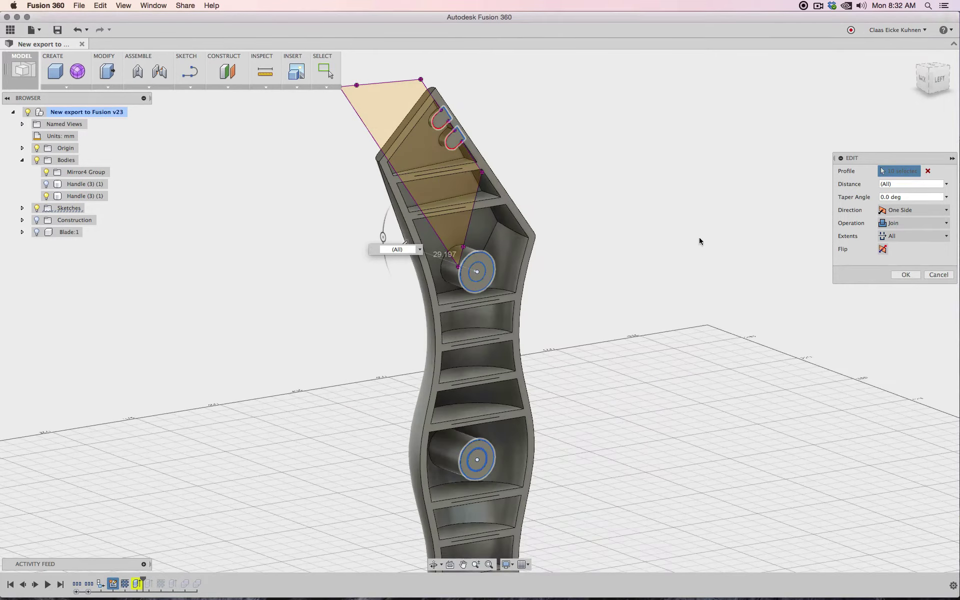
{"action": "scroll", "coordinate": [532, 221], "scroll_direction": "down", "scroll_amount": 5}
{"action": "scroll", "coordinate": [553, 325], "scroll_direction": "up", "scroll_amount": 6}
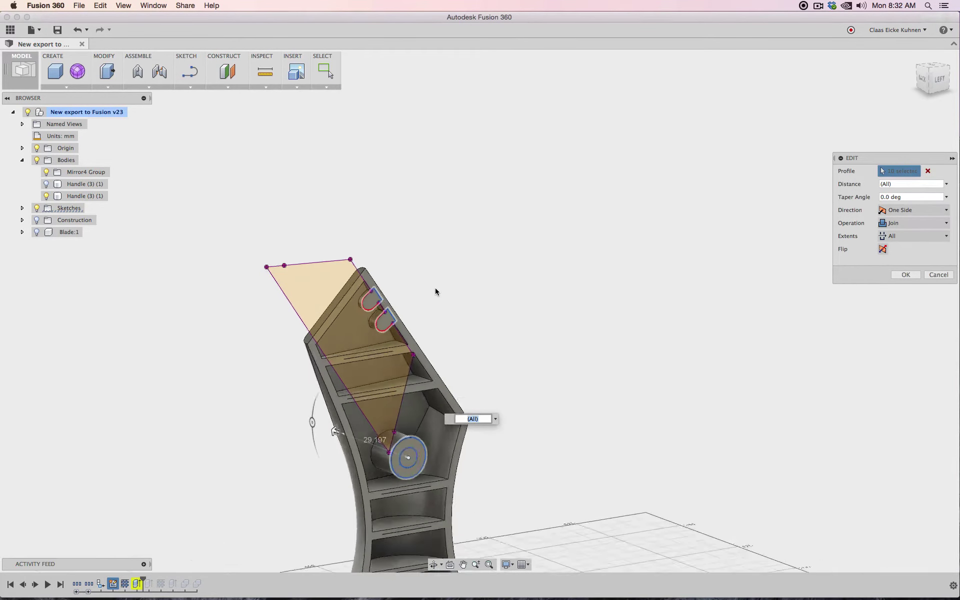
{"action": "scroll", "coordinate": [403, 287], "scroll_direction": "up", "scroll_amount": 5}
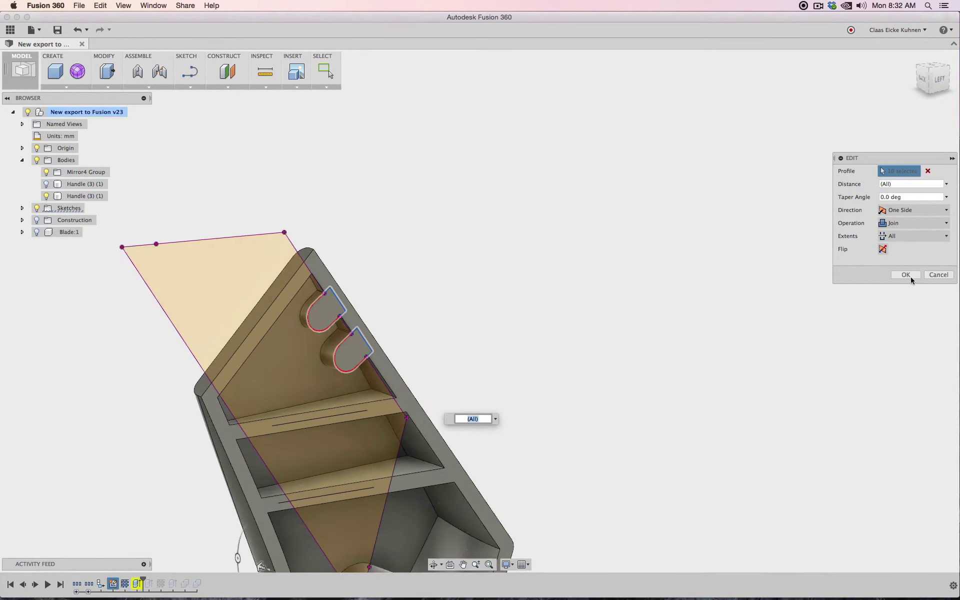
{"action": "left_click", "coordinate": [905, 274]}
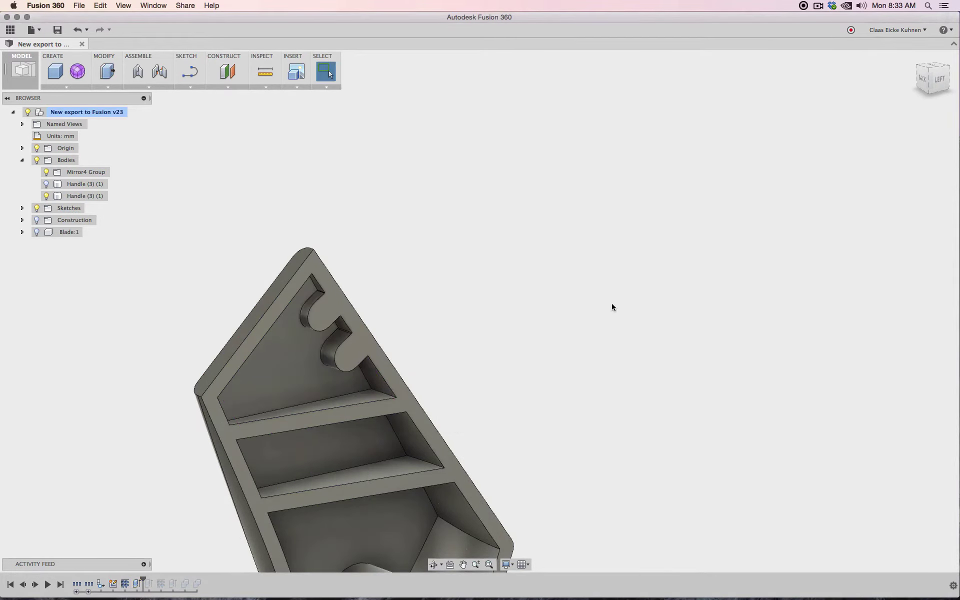
{"action": "mouse_move", "coordinate": [612, 306]}
{"action": "middle_mouse_down", "text": "shift"}
{"action": "mouse_move", "coordinate": [700, 343]}
{"action": "mouse_move", "coordinate": [636, 173]}
{"action": "middle_mouse_up", "text": "shift"}
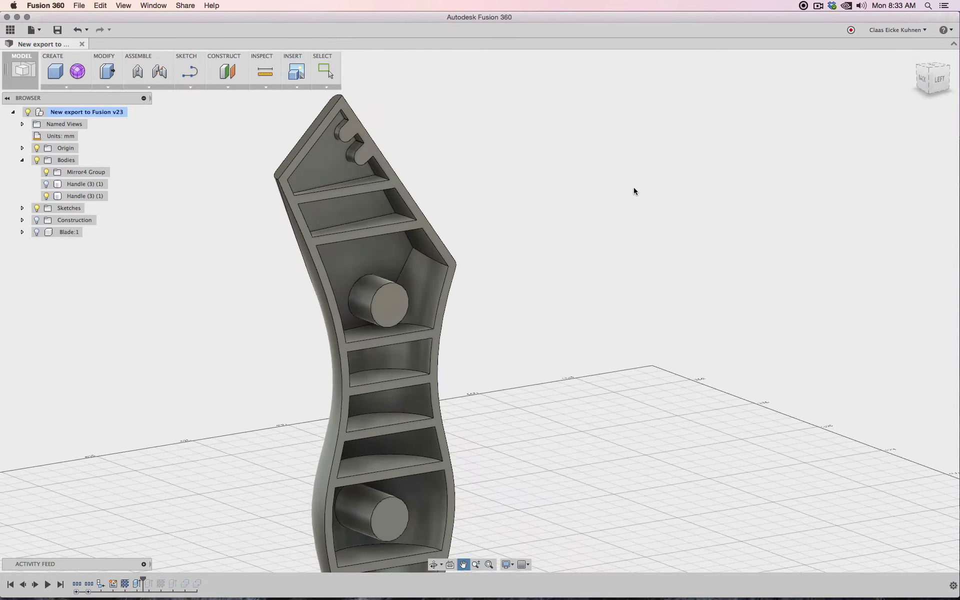
{"action": "scroll", "coordinate": [634, 187], "scroll_direction": "down", "scroll_amount": 5}
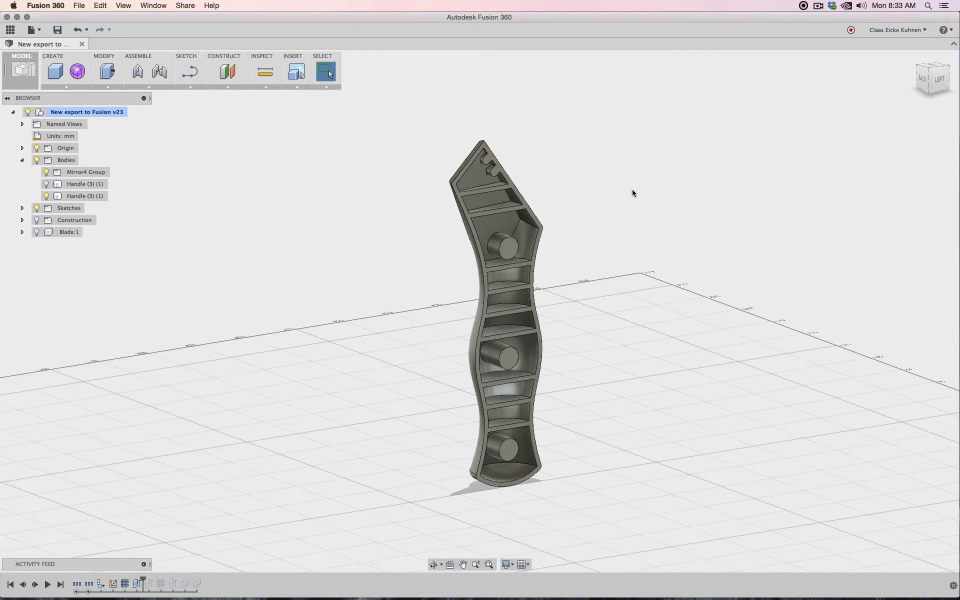
Show the other handle half instead, facing its inside, and roll the history forward to just after its ring-shaped boss extrusion
{"action": "left_click", "coordinate": [46, 196]}
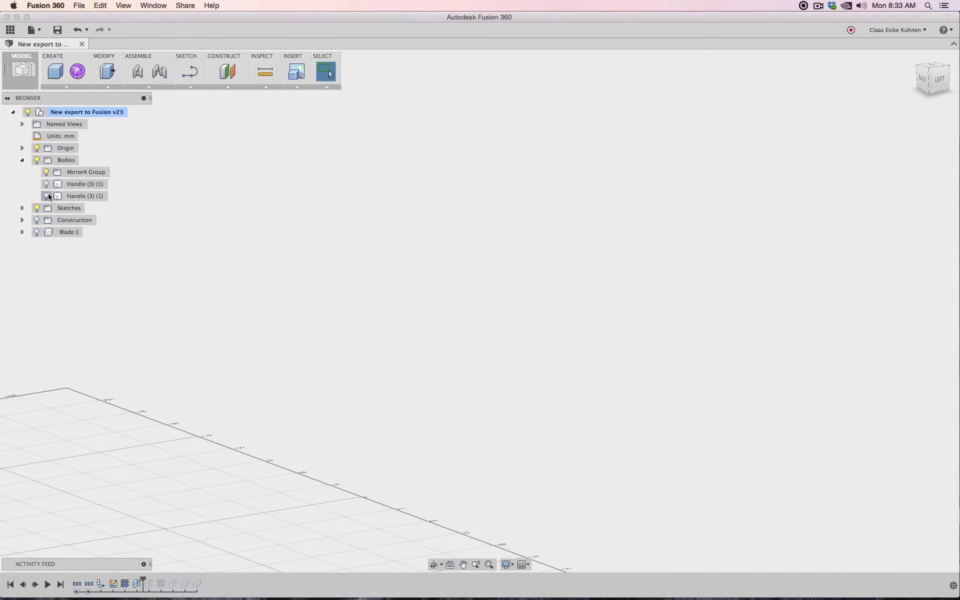
{"action": "left_click", "coordinate": [46, 184]}
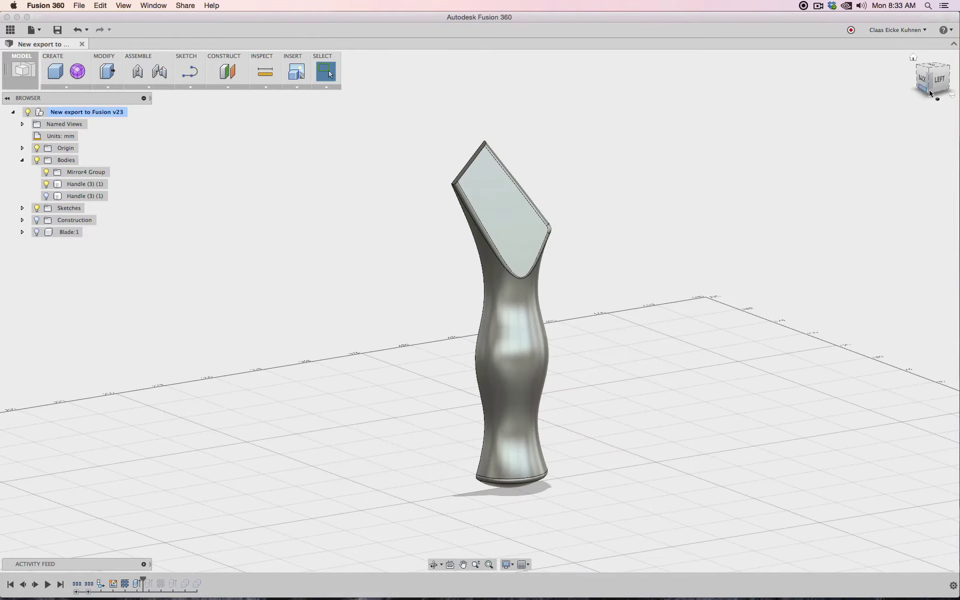
{"action": "left_click_drag", "start_coordinate": [938, 80], "coordinate": [828, 71]}
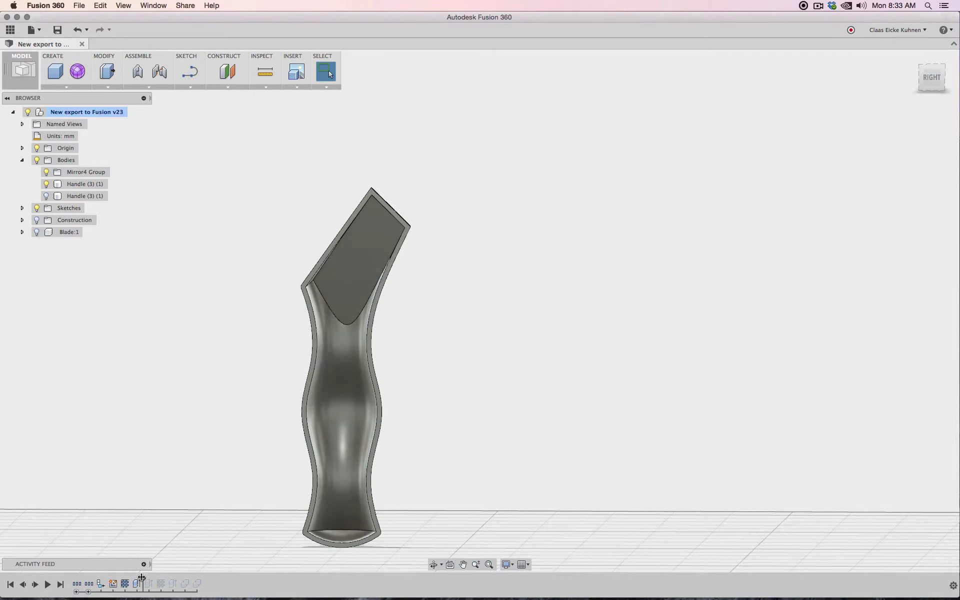
{"action": "left_click_drag", "start_coordinate": [143, 580], "coordinate": [178, 580]}
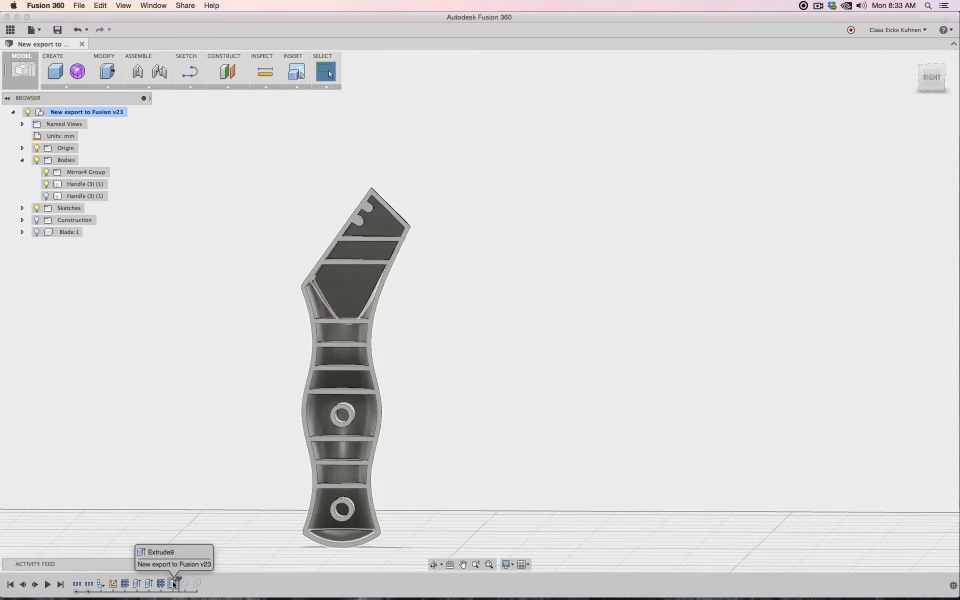
Edit the ring-shaped boss extrusion to include the outer ring and inner circle profiles of the screw boss nearest the blade
{"action": "left_click", "coordinate": [173, 584]}
{"action": "right_click", "coordinate": [173, 584]}
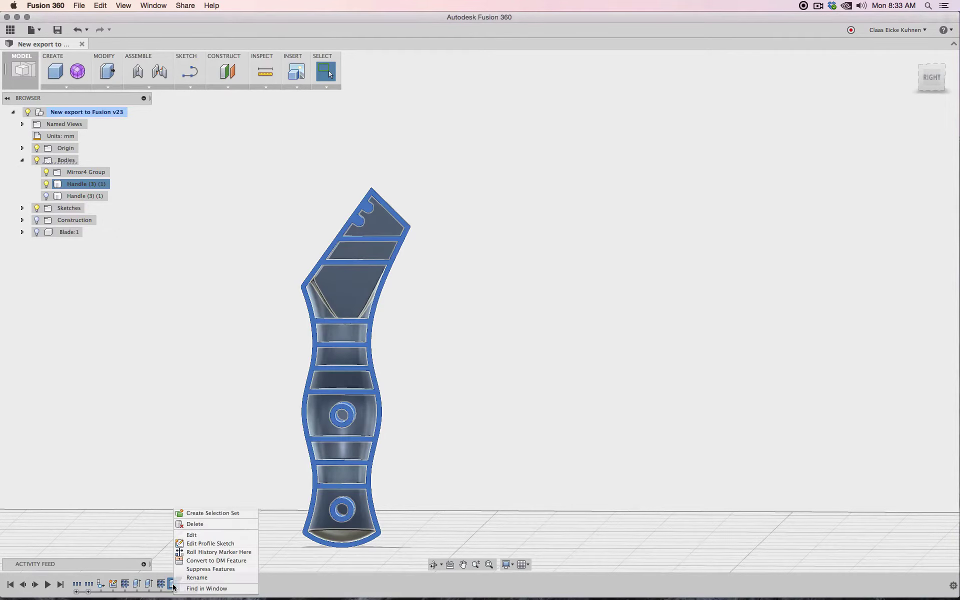
{"action": "left_click", "coordinate": [199, 535]}
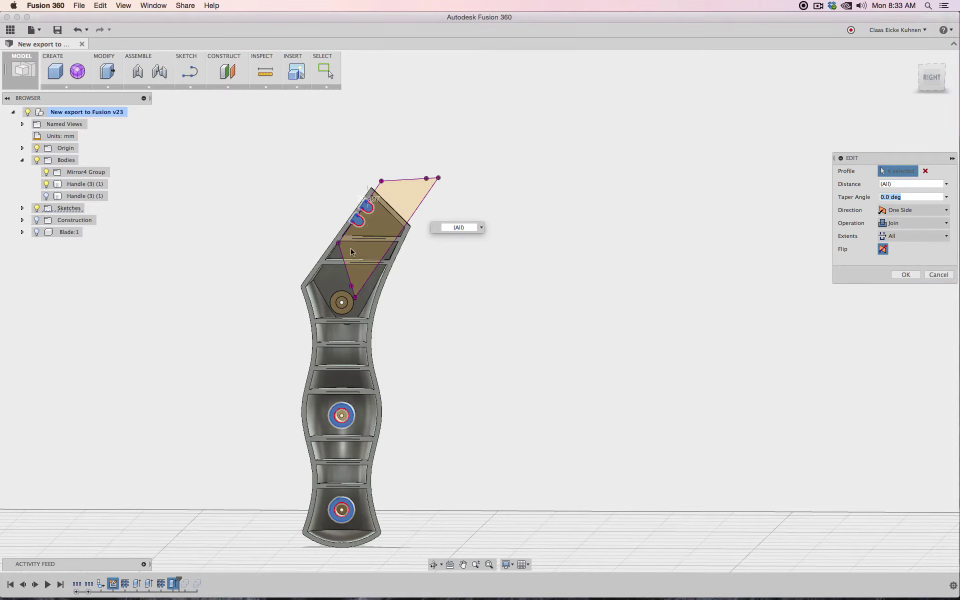
{"action": "scroll", "coordinate": [322, 252], "scroll_direction": "up", "scroll_amount": 5}
{"action": "scroll", "coordinate": [463, 343], "scroll_direction": "down", "scroll_amount": 2}
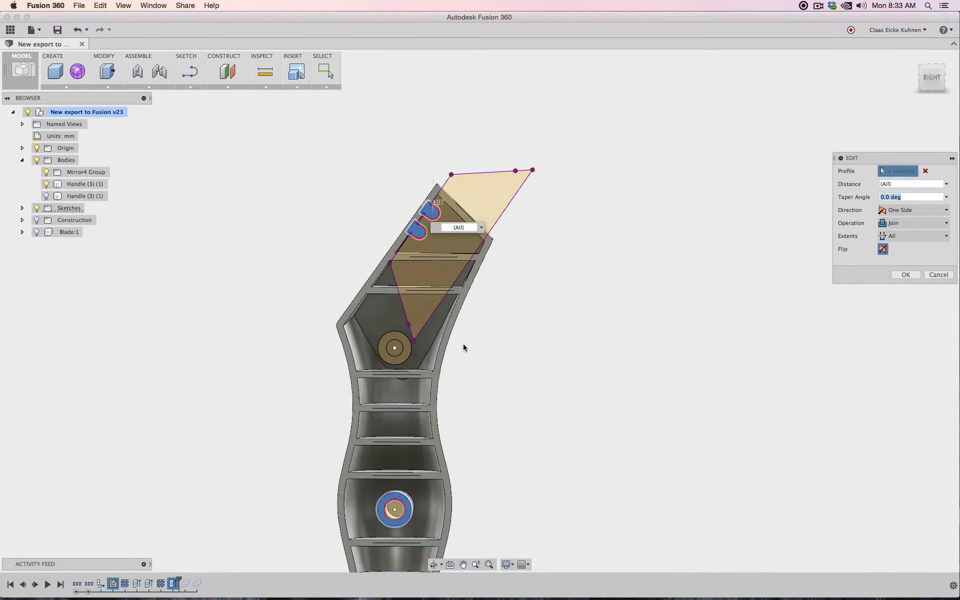
{"action": "middle_click_drag", "start_coordinate": [513, 340], "coordinate": [472, 236]}
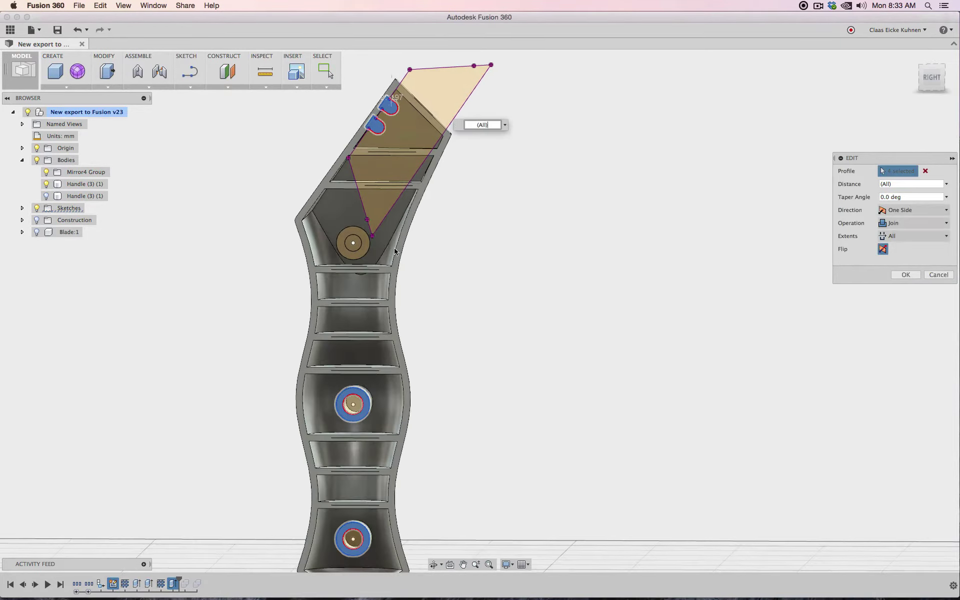
{"action": "left_click", "coordinate": [365, 246]}
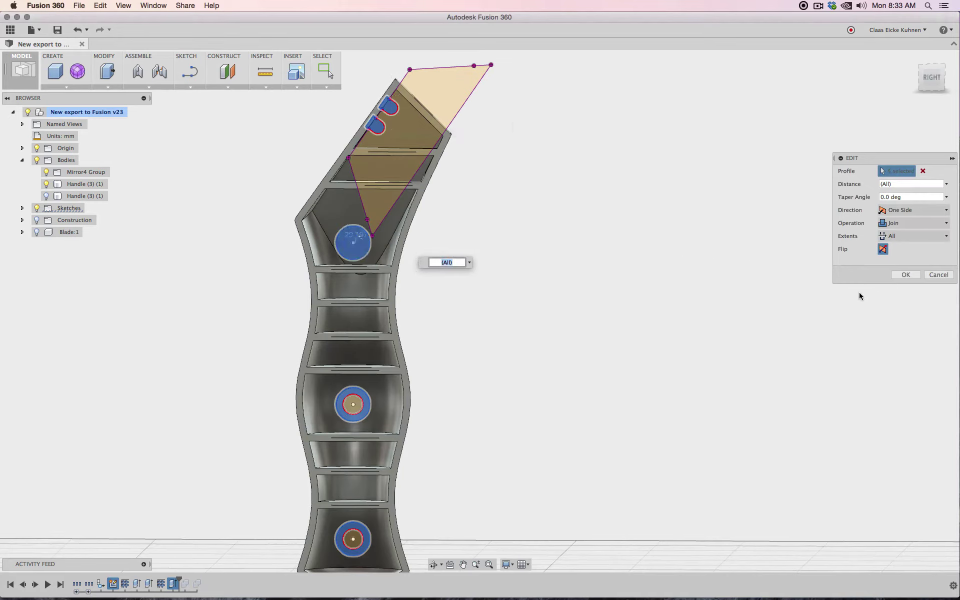
{"action": "left_click", "coordinate": [906, 274]}
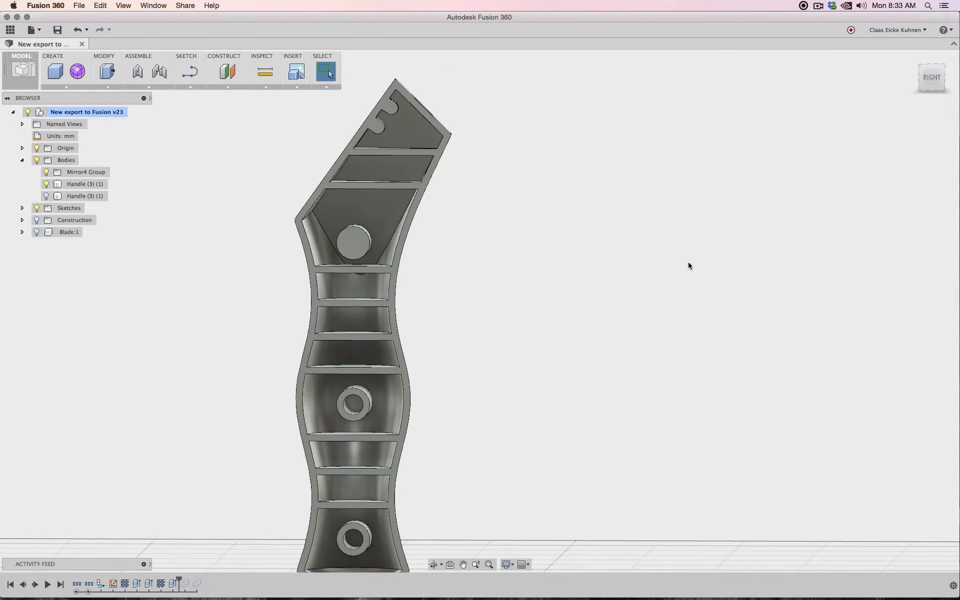
{"action": "scroll", "coordinate": [561, 248], "scroll_direction": "down", "scroll_amount": 3}
{"action": "scroll", "coordinate": [542, 249], "scroll_direction": "up", "scroll_amount": 5}
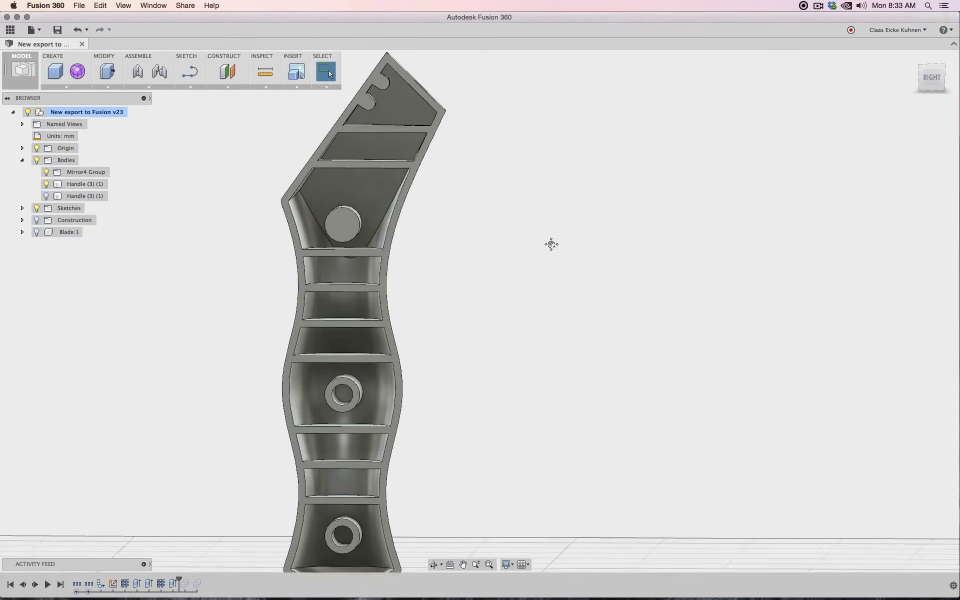
{"action": "scroll", "coordinate": [552, 243], "scroll_direction": "down", "scroll_amount": 4}
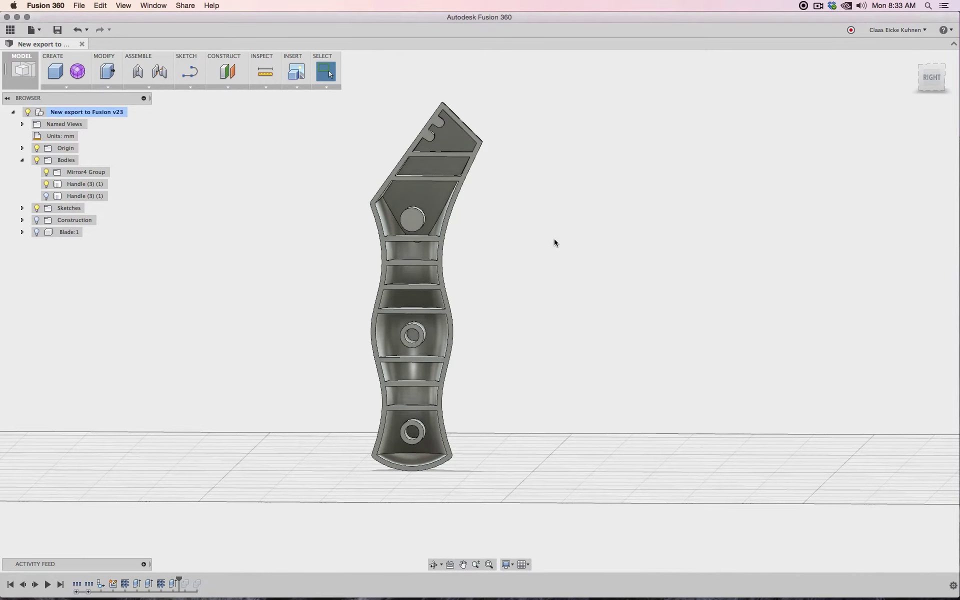
Edit the same extrusion again to remove the inner circle profile from the boss nearest the blade, leaving only its ring
{"action": "left_click", "coordinate": [409, 222]}
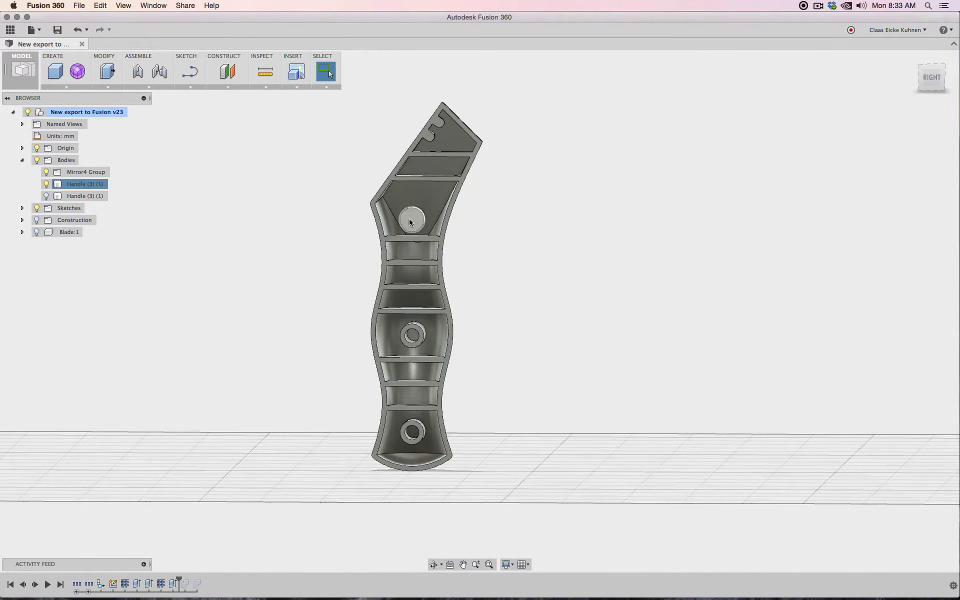
{"action": "left_click", "coordinate": [209, 211]}
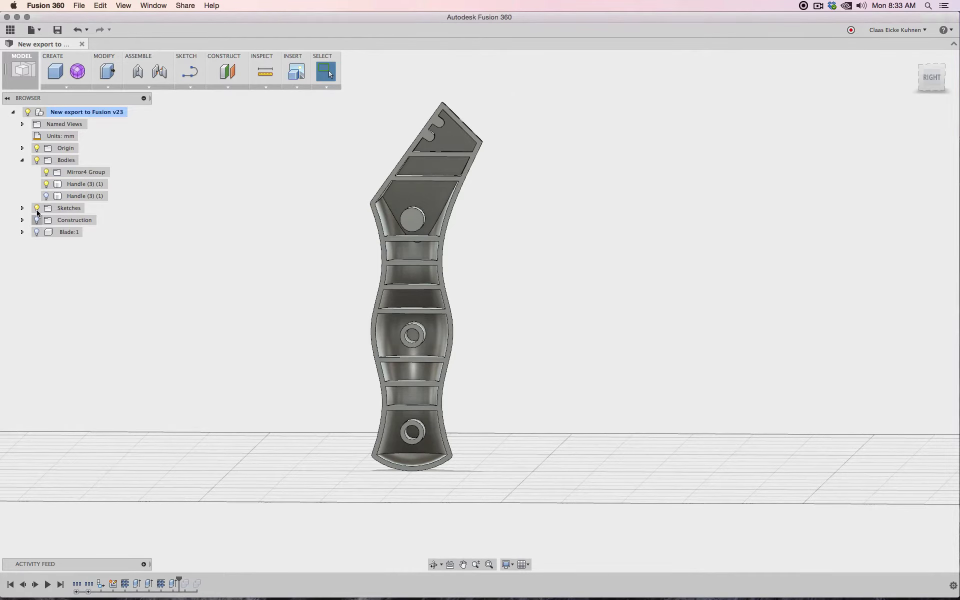
{"action": "scroll", "coordinate": [348, 209], "scroll_direction": "up", "scroll_amount": 3}
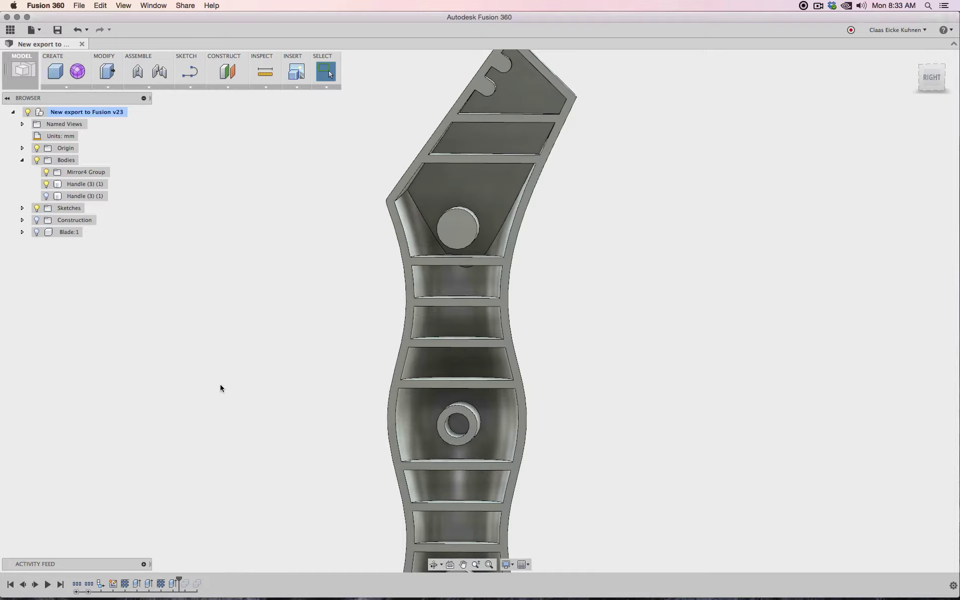
{"action": "left_click", "coordinate": [462, 424]}
{"action": "left_click", "coordinate": [173, 583]}
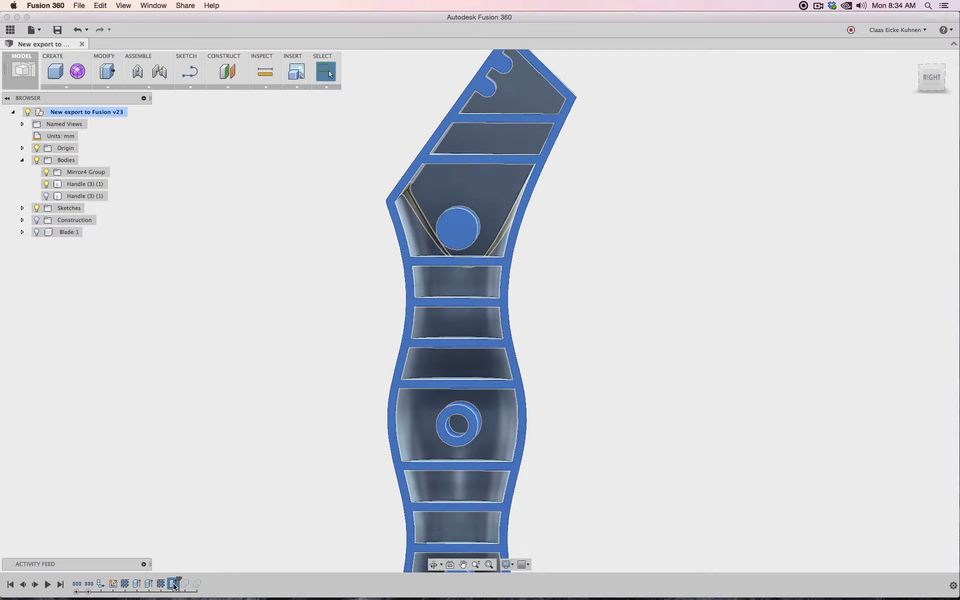
{"action": "right_click", "coordinate": [174, 586]}
{"action": "left_click", "coordinate": [203, 536]}
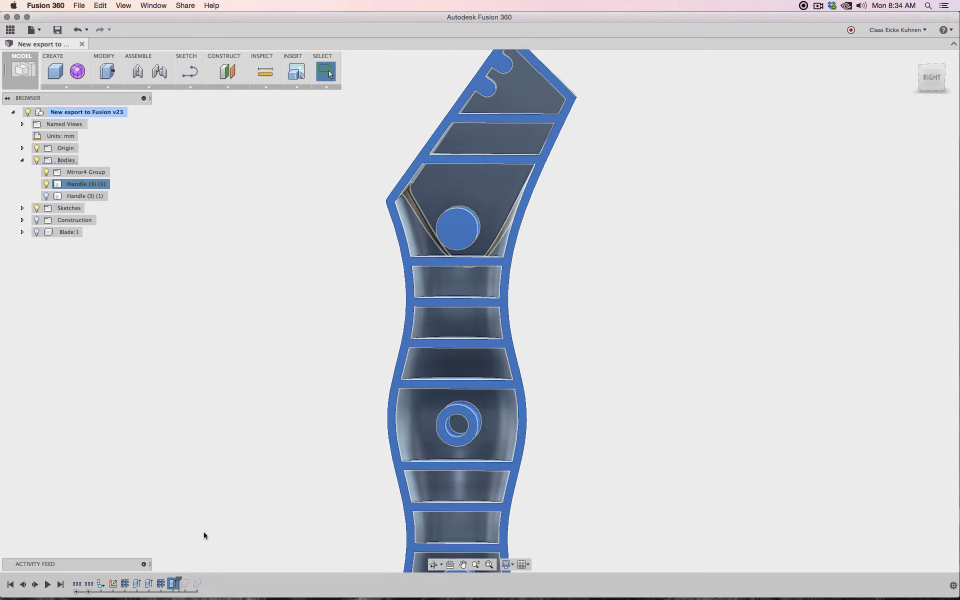
{"action": "left_click", "coordinate": [462, 233]}
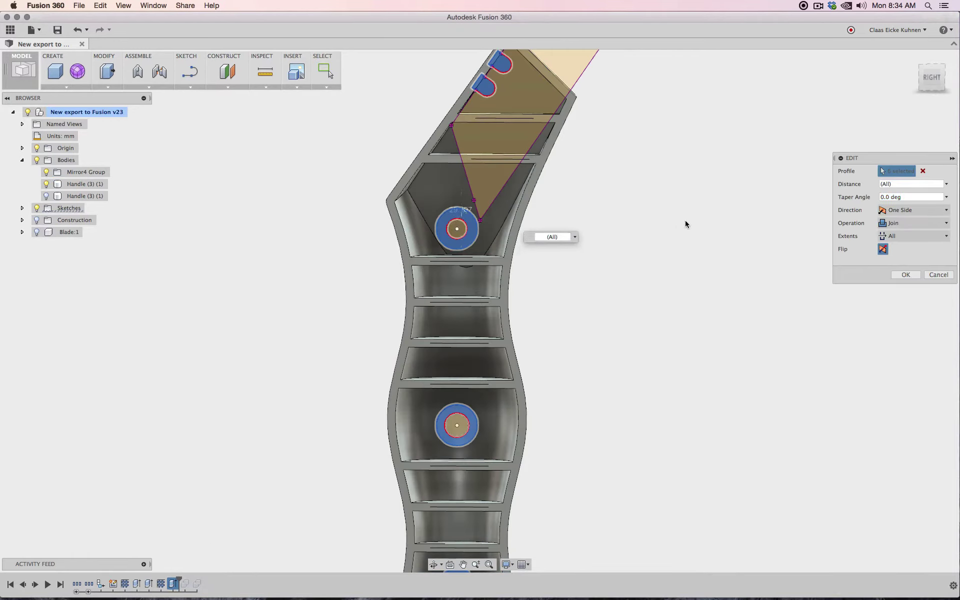
{"action": "left_click", "coordinate": [905, 275]}
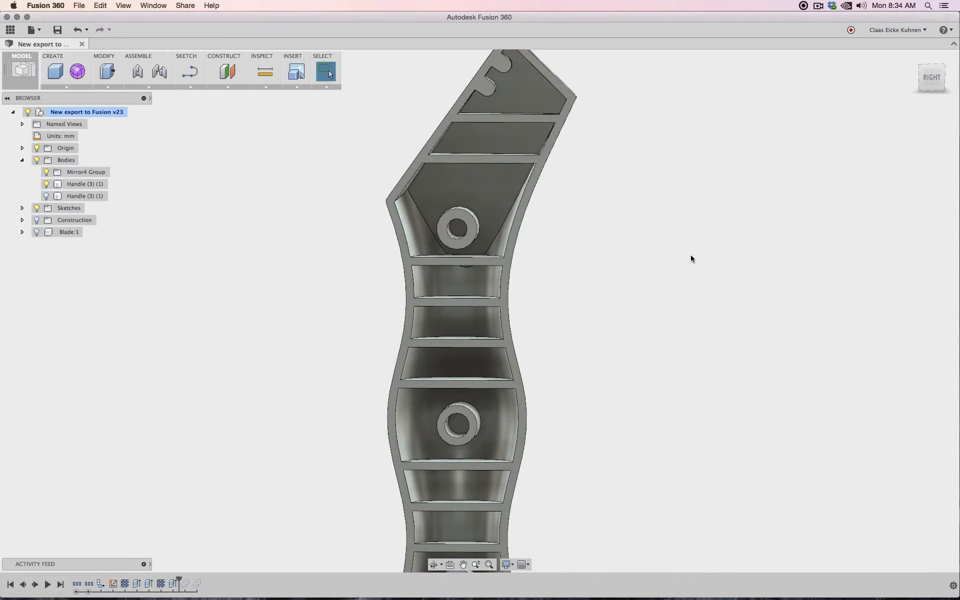
{"action": "left_click", "coordinate": [931, 78]}
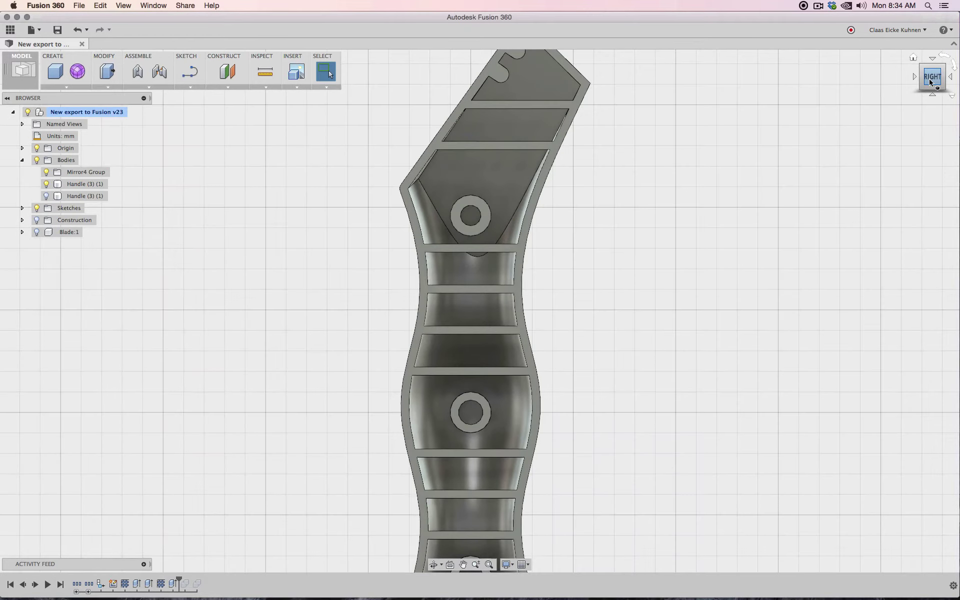
{"action": "middle_click_drag", "start_coordinate": [575, 130], "coordinate": [500, 156], "text": "shift"}
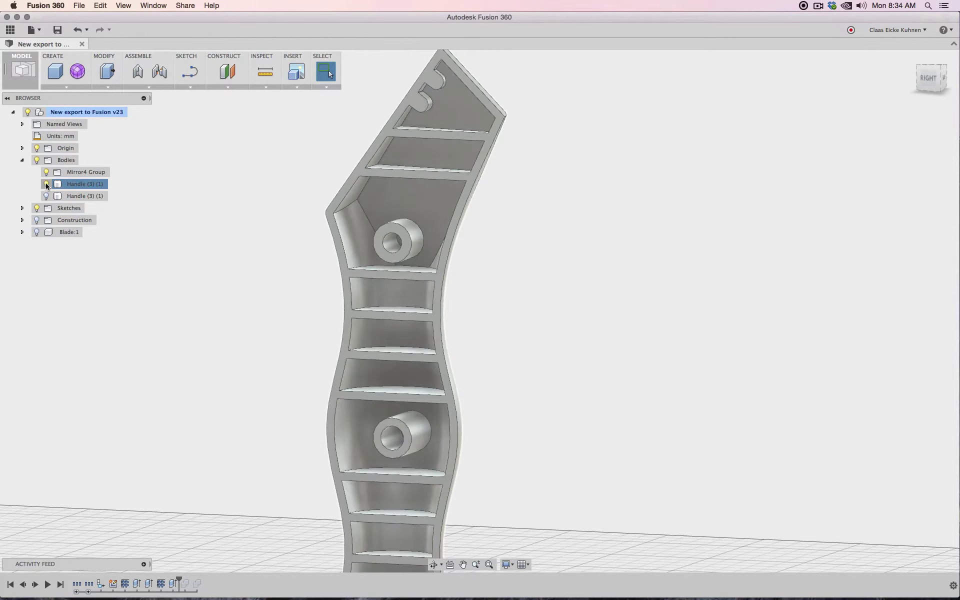
{"action": "left_click", "coordinate": [362, 232]}
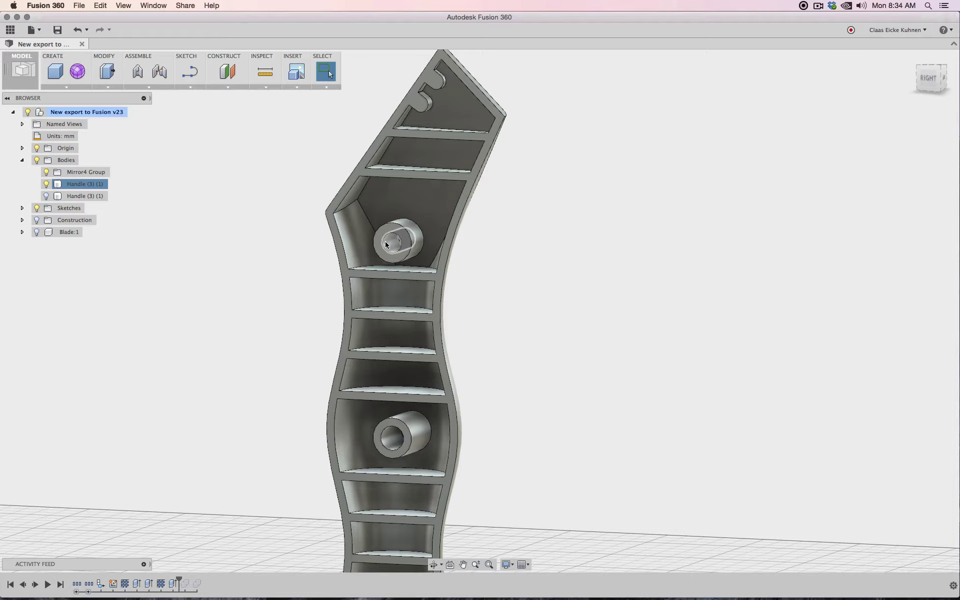
{"action": "left_click", "coordinate": [65, 88]}
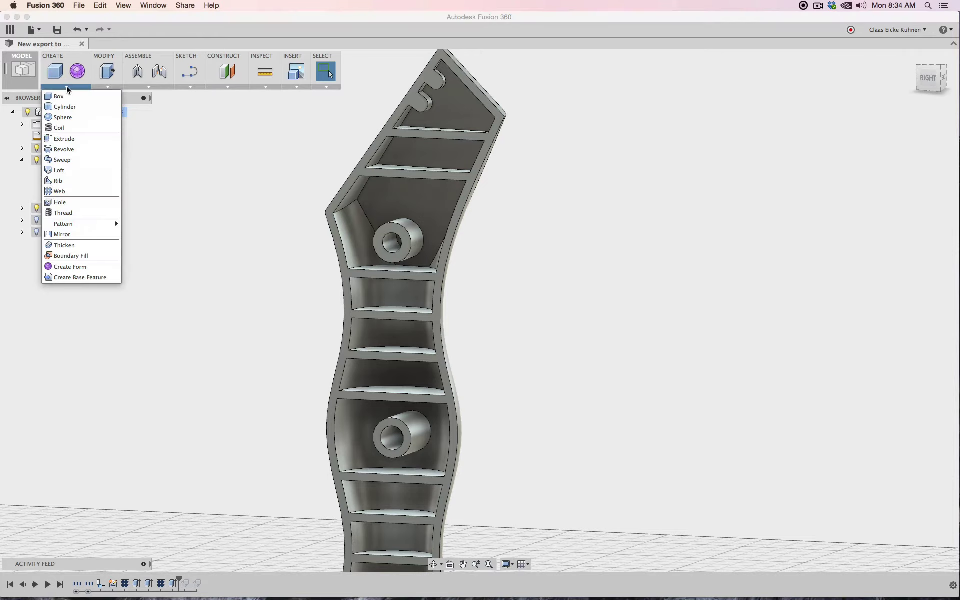
{"action": "left_click", "coordinate": [79, 216]}
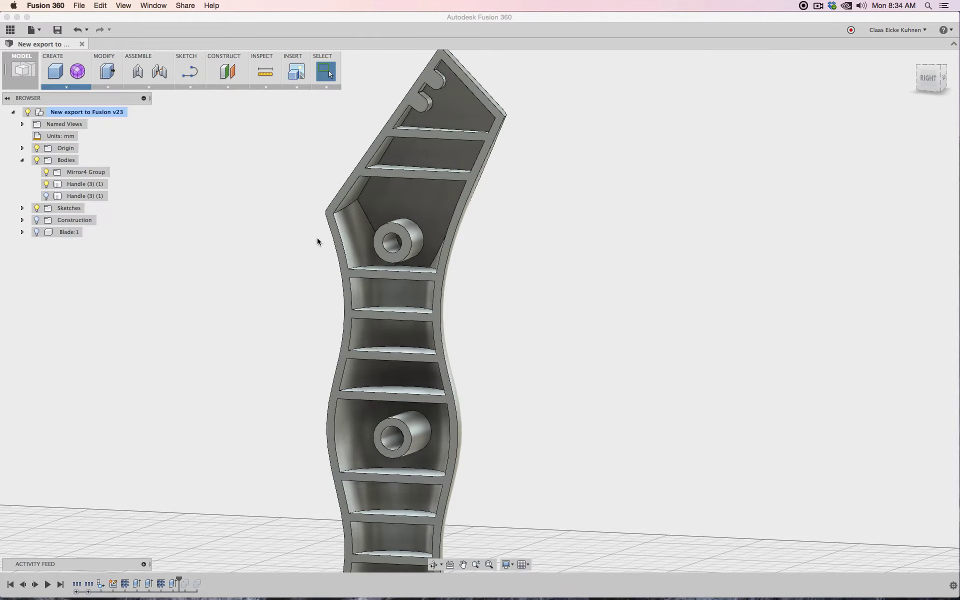
{"action": "left_click", "coordinate": [389, 244]}
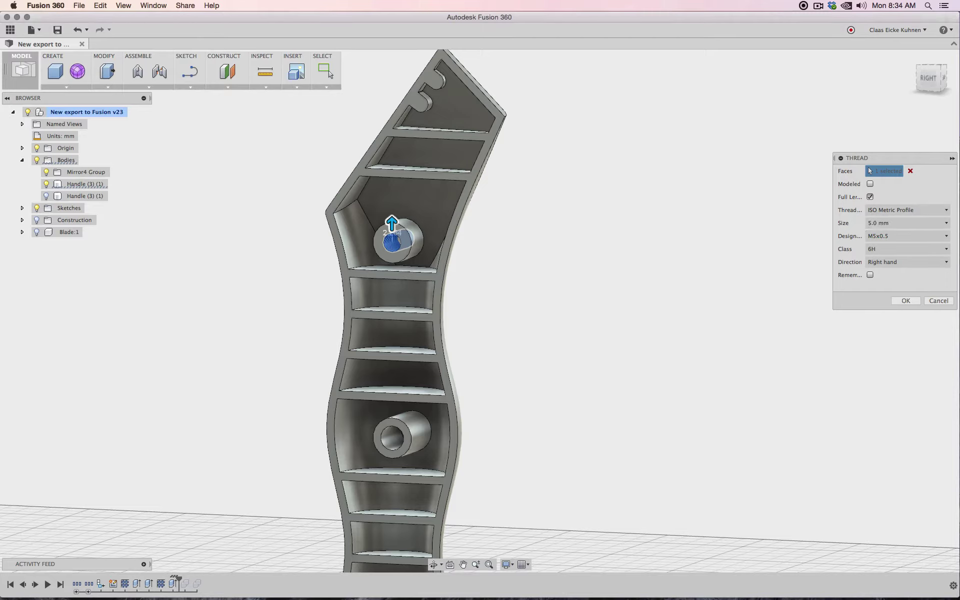
{"action": "left_click", "coordinate": [939, 301]}
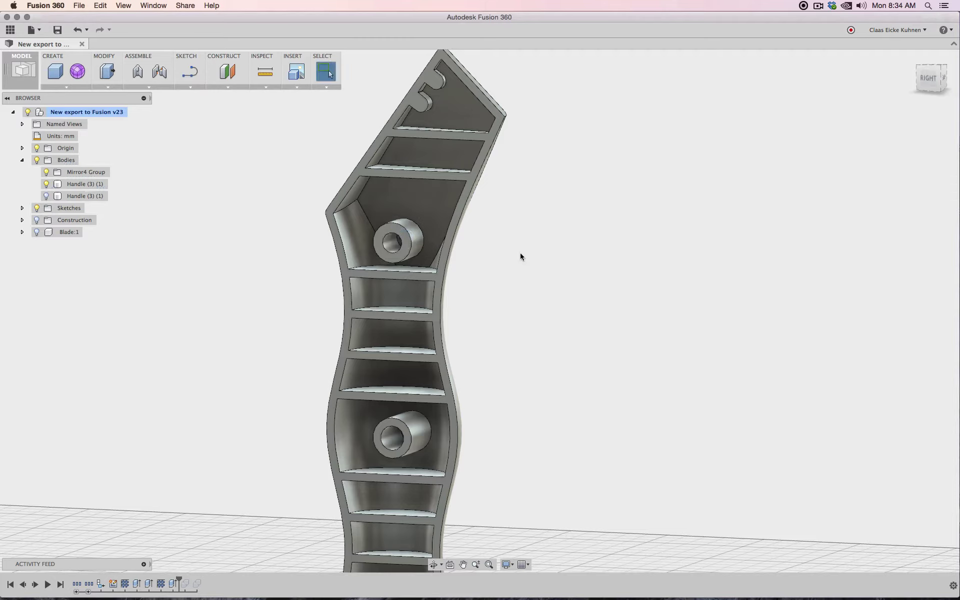
Show the handle half with the solid bosses instead, facing its inside, and roll the history back to just after Extrude8
{"action": "left_click", "coordinate": [391, 235]}
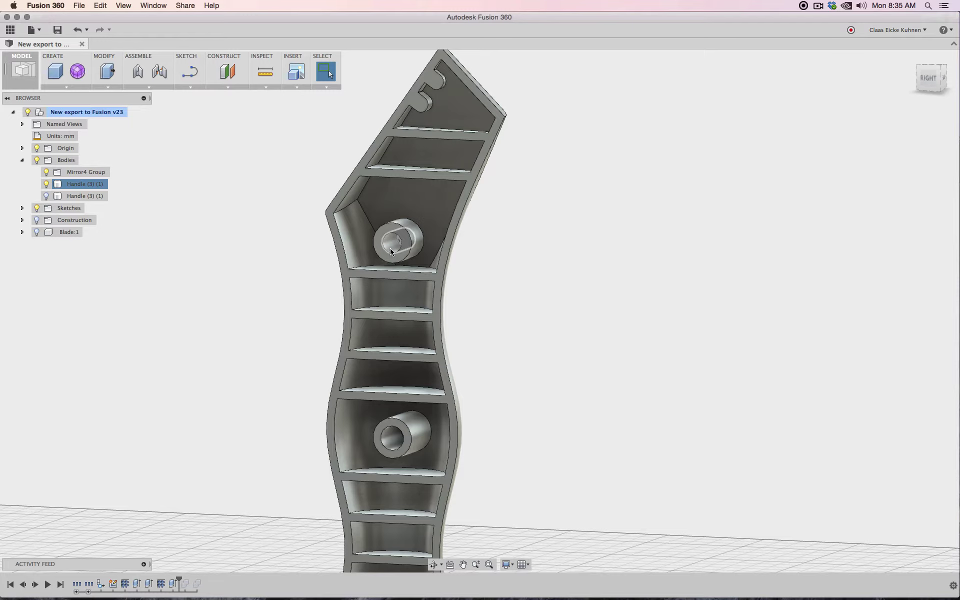
{"action": "left_click", "coordinate": [50, 185]}
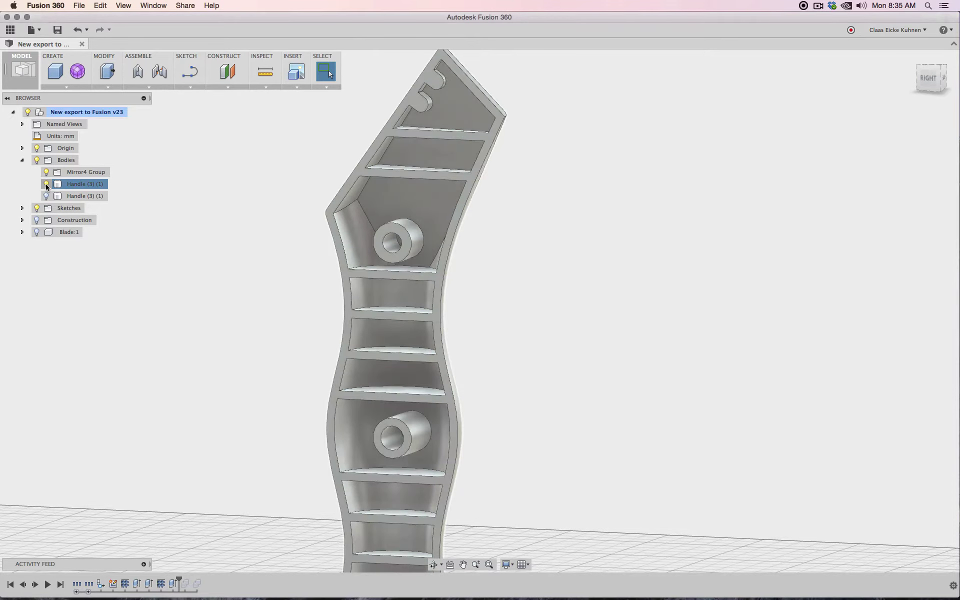
{"action": "left_click", "coordinate": [46, 184]}
{"action": "left_click", "coordinate": [47, 196]}
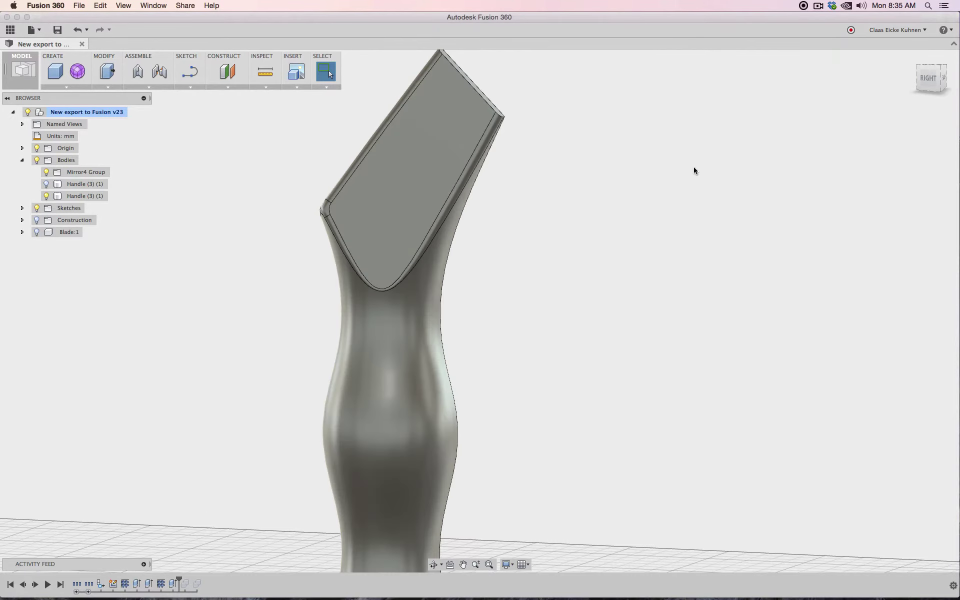
{"action": "left_click_drag", "start_coordinate": [924, 80], "coordinate": [689, 84]}
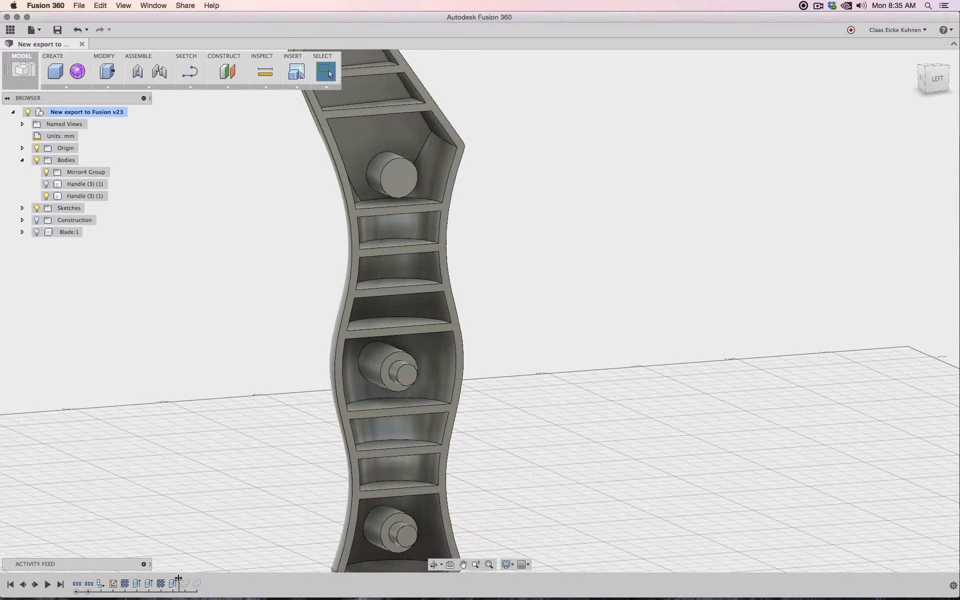
{"action": "left_click_drag", "start_coordinate": [178, 579], "coordinate": [151, 574]}
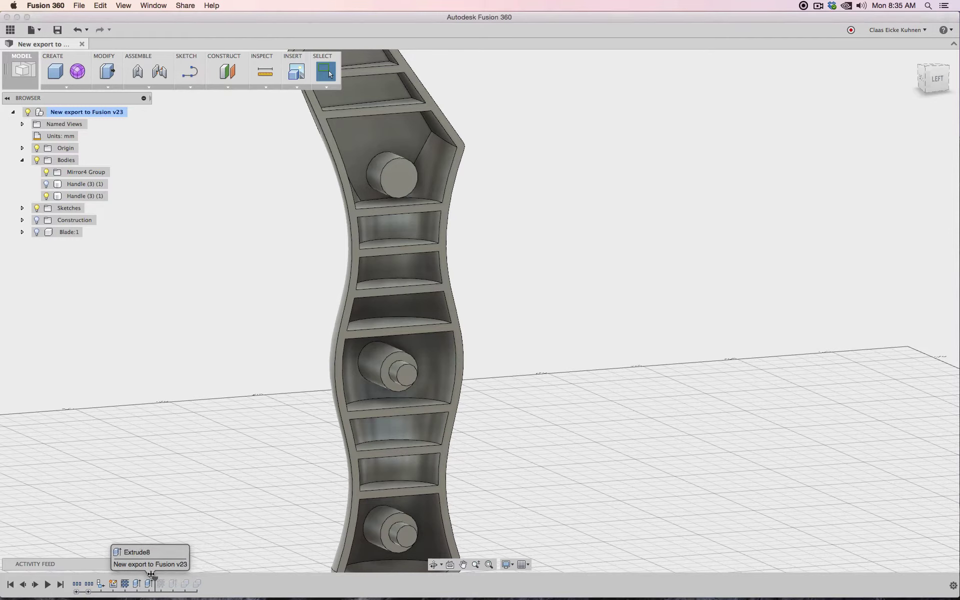
Extrude the inner circle of the Key and Web sketch at the boss nearest the blade as a 19 mm Cut through the handle half
{"action": "left_click", "coordinate": [67, 86]}
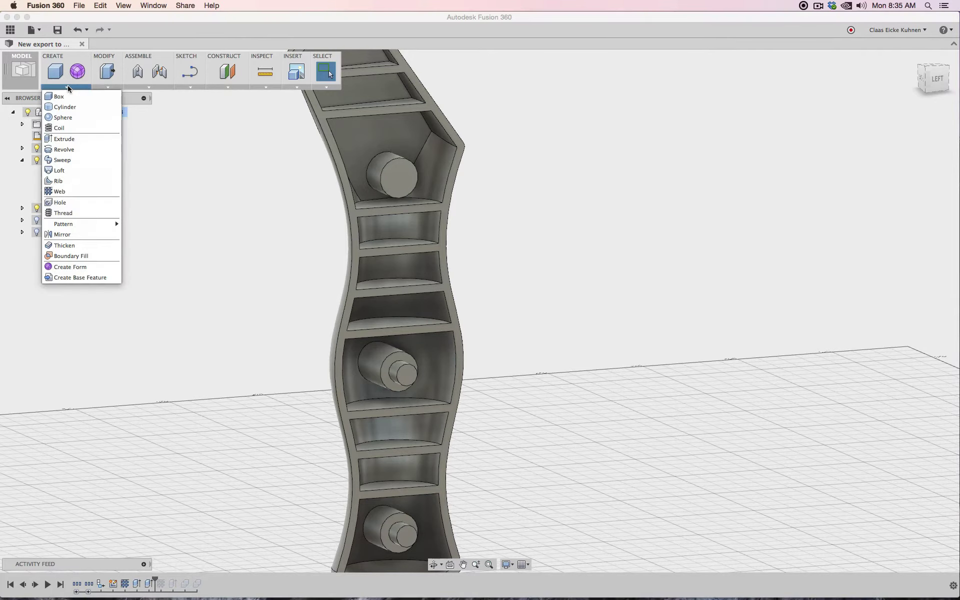
{"action": "left_click", "coordinate": [65, 138]}
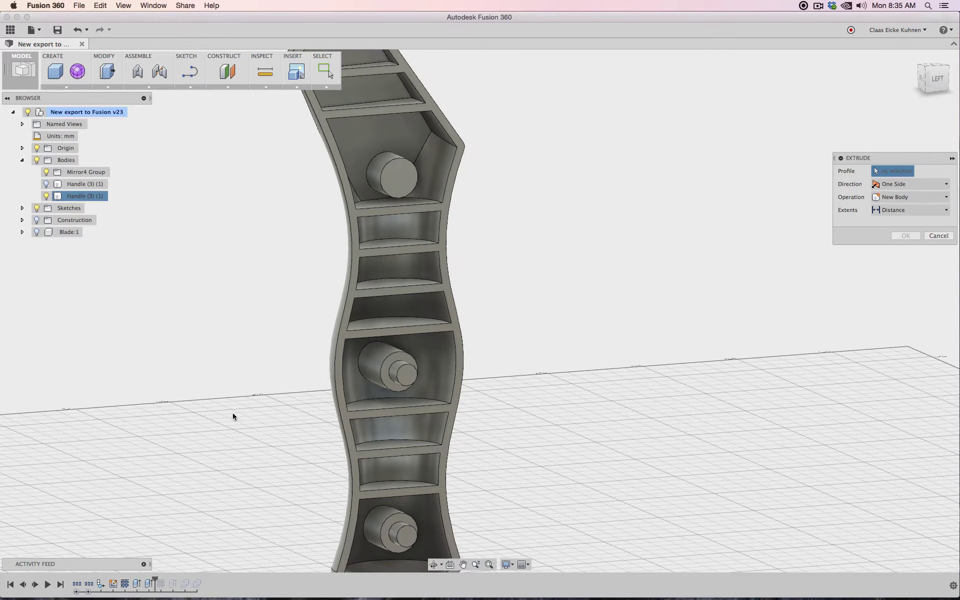
{"action": "left_click", "coordinate": [22, 208]}
{"action": "left_click", "coordinate": [45, 304]}
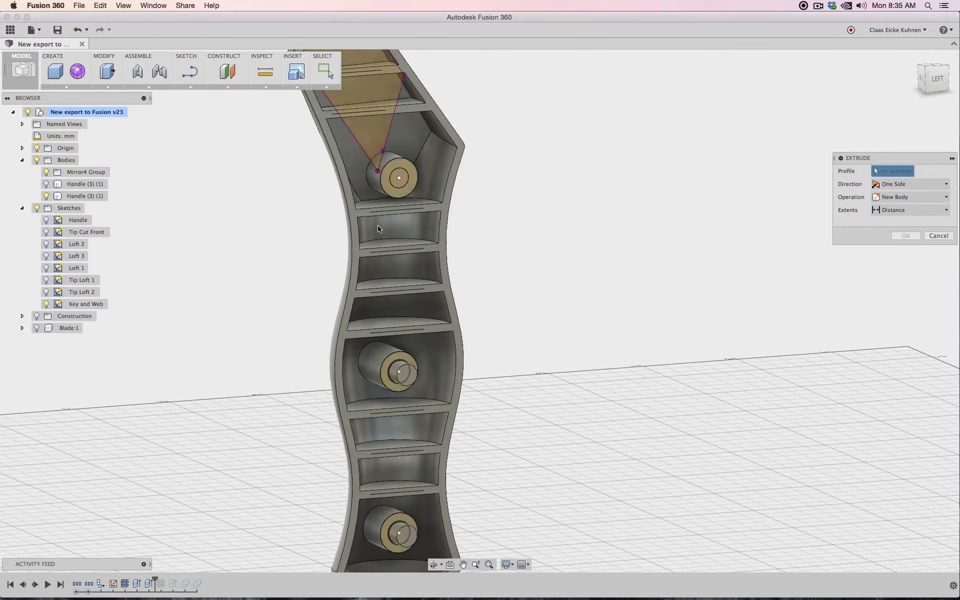
{"action": "left_click", "coordinate": [397, 175]}
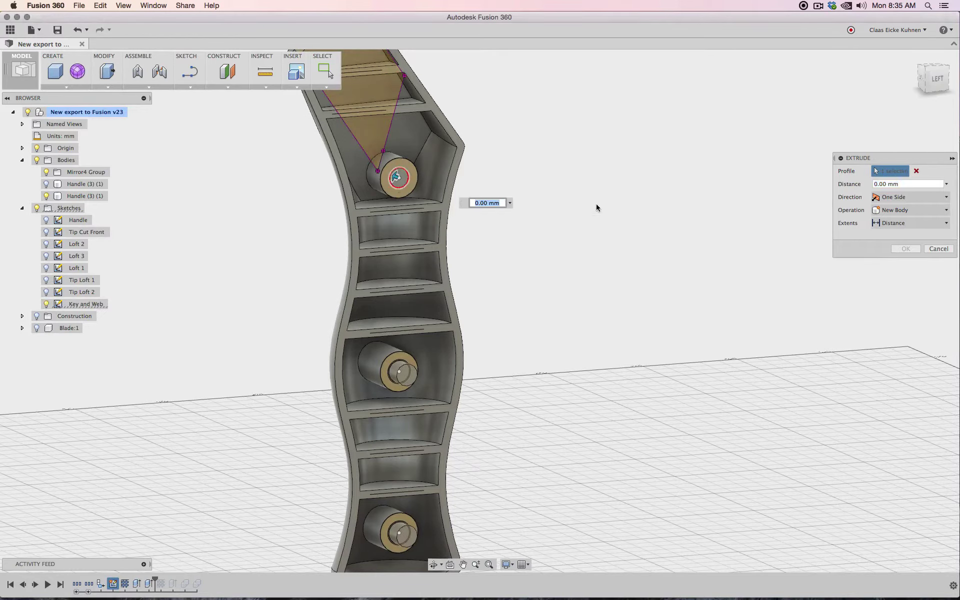
{"action": "left_click_drag", "start_coordinate": [923, 79], "coordinate": [946, 82]}
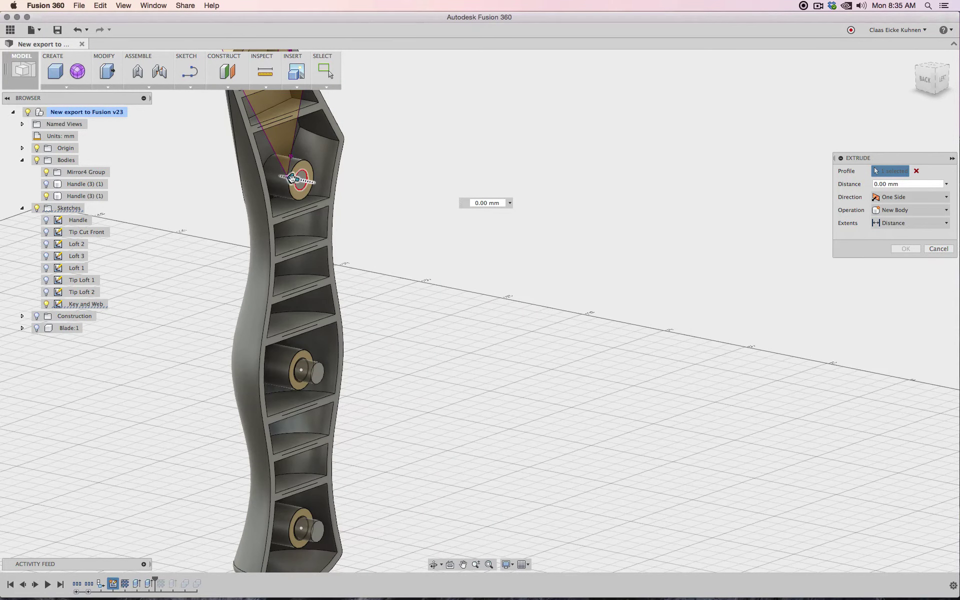
{"action": "left_click_drag", "start_coordinate": [294, 178], "coordinate": [276, 159]}
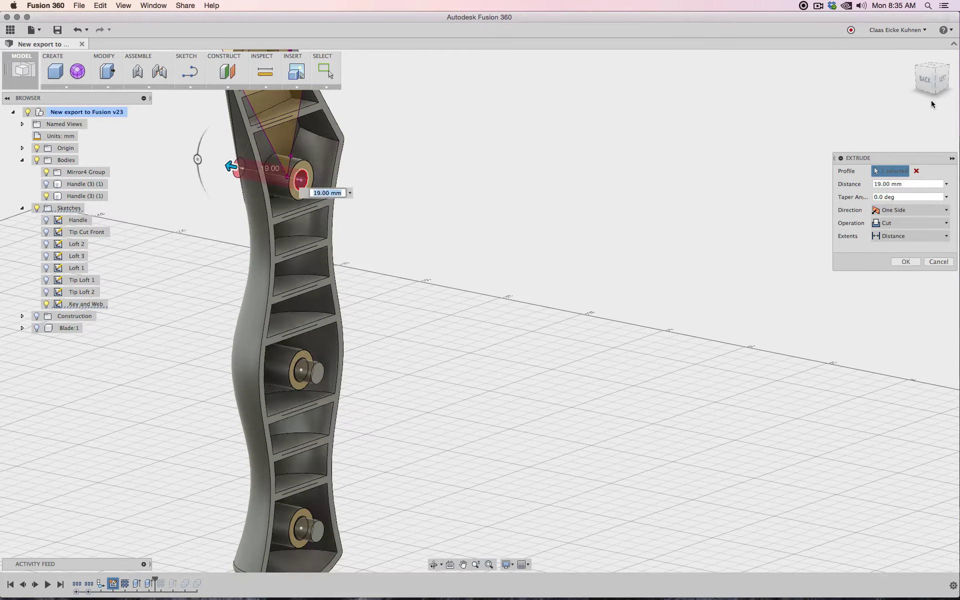
{"action": "left_click", "coordinate": [925, 83]}
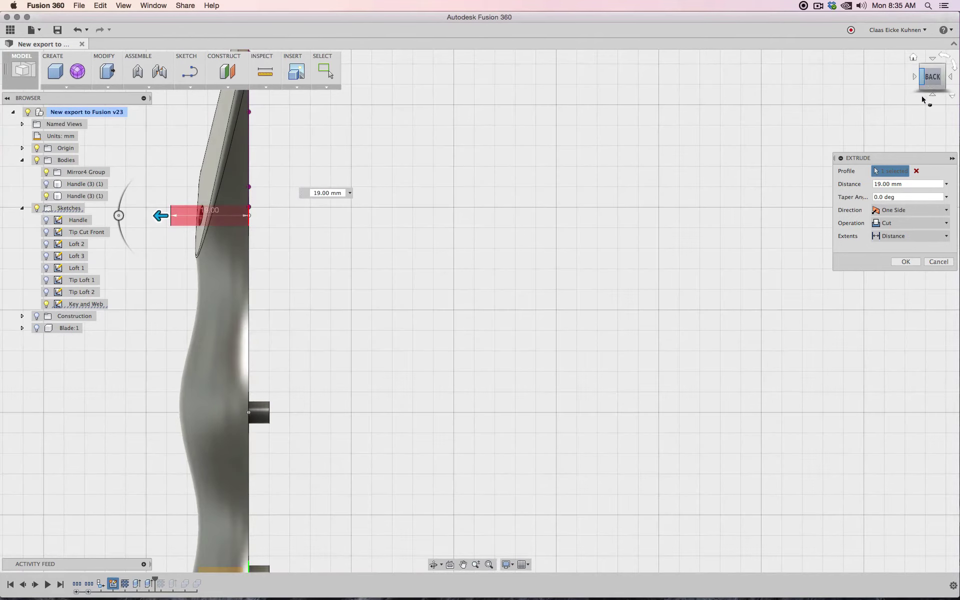
{"action": "left_click", "coordinate": [905, 261]}
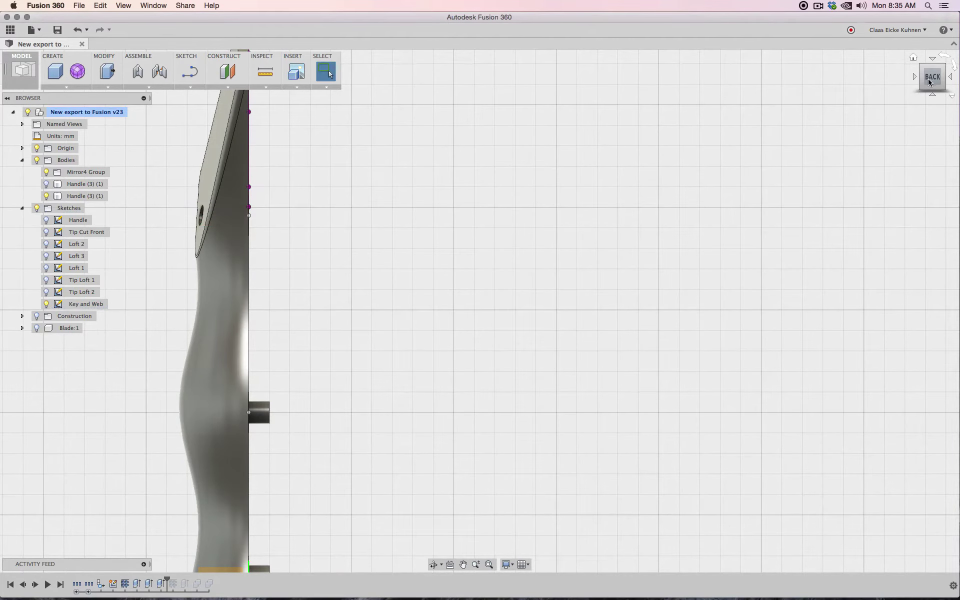
Examine the new screw hole from the outside of the handle half, at an angle and straight on
{"action": "mouse_move", "coordinate": [933, 79]}
{"action": "left_mouse_down"}
{"action": "mouse_move", "coordinate": [768, 78]}
{"action": "mouse_move", "coordinate": [790, 66]}
{"action": "mouse_move", "coordinate": [794, 79]}
{"action": "mouse_move", "coordinate": [857, 87]}
{"action": "mouse_move", "coordinate": [878, 77]}
{"action": "mouse_move", "coordinate": [791, 80]}
{"action": "left_mouse_up"}
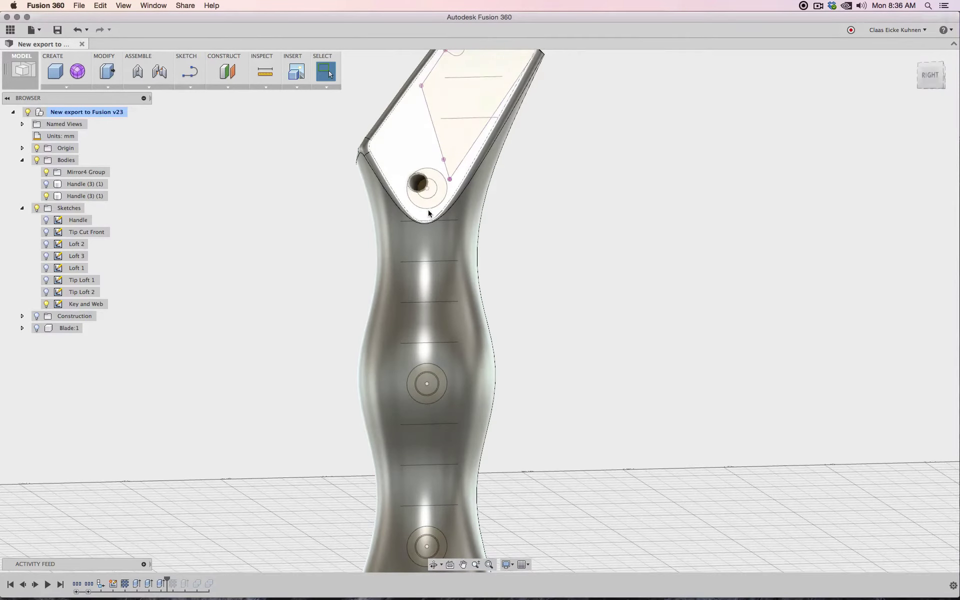
{"action": "left_click", "coordinate": [361, 182]}
{"action": "left_click", "coordinate": [335, 176]}
{"action": "scroll", "coordinate": [335, 176], "scroll_direction": "up", "scroll_amount": 10}
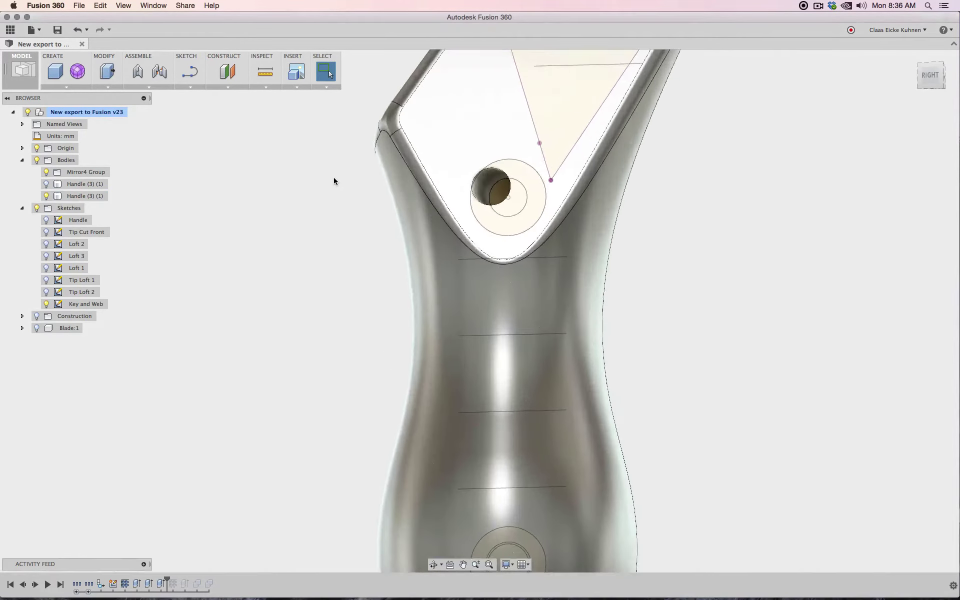
{"action": "scroll", "coordinate": [334, 177], "scroll_direction": "down", "scroll_amount": 5}
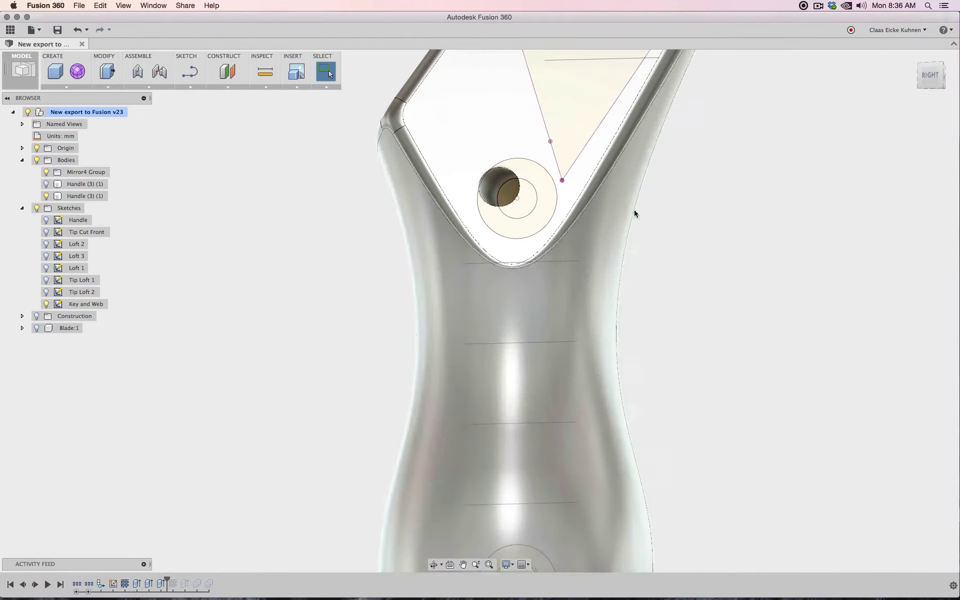
{"action": "left_click", "coordinate": [631, 188]}
{"action": "scroll", "coordinate": [632, 187], "scroll_direction": "down", "scroll_amount": 3}
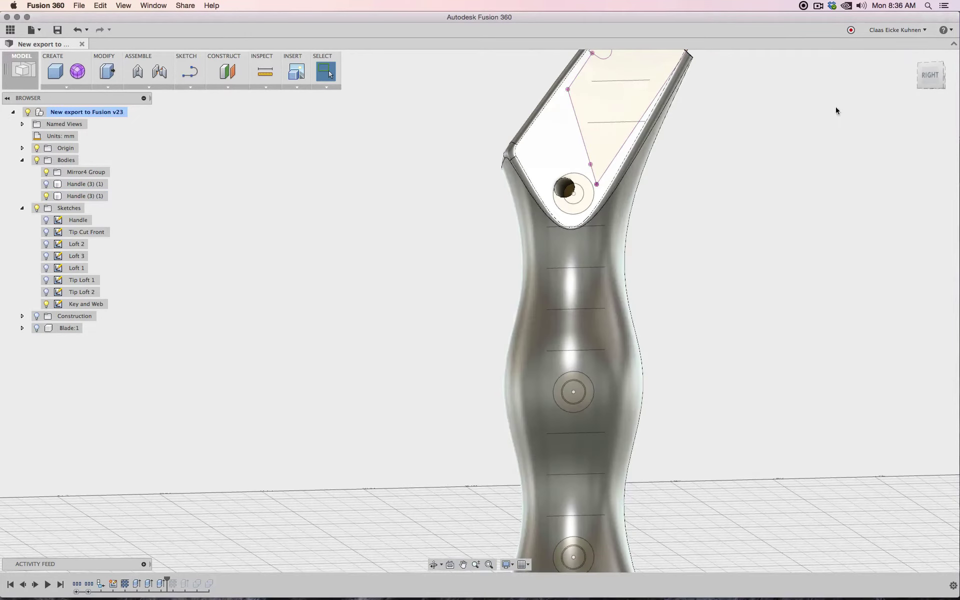
{"action": "left_click", "coordinate": [931, 77]}
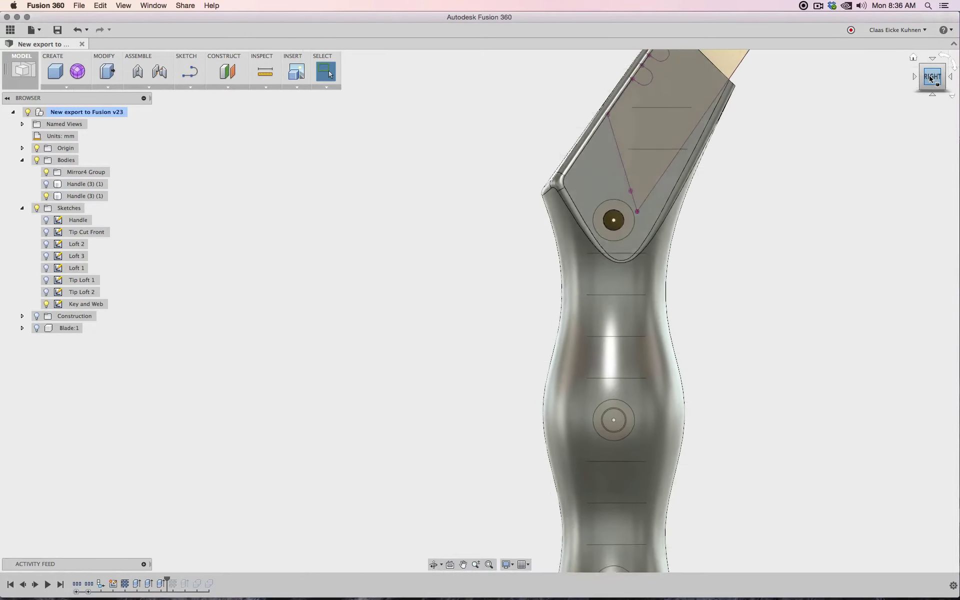
Fillet the outer edge of the new screw hole with a 0.5 mm constant radius
{"action": "left_click", "coordinate": [108, 87]}
{"action": "left_click", "coordinate": [126, 112]}
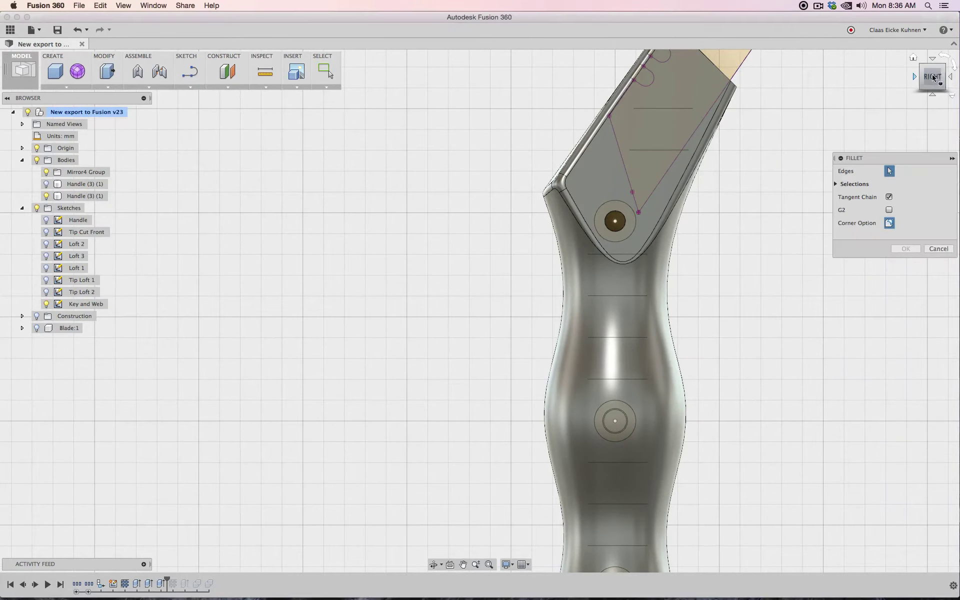
{"action": "left_click_drag", "start_coordinate": [932, 78], "coordinate": [850, 90]}
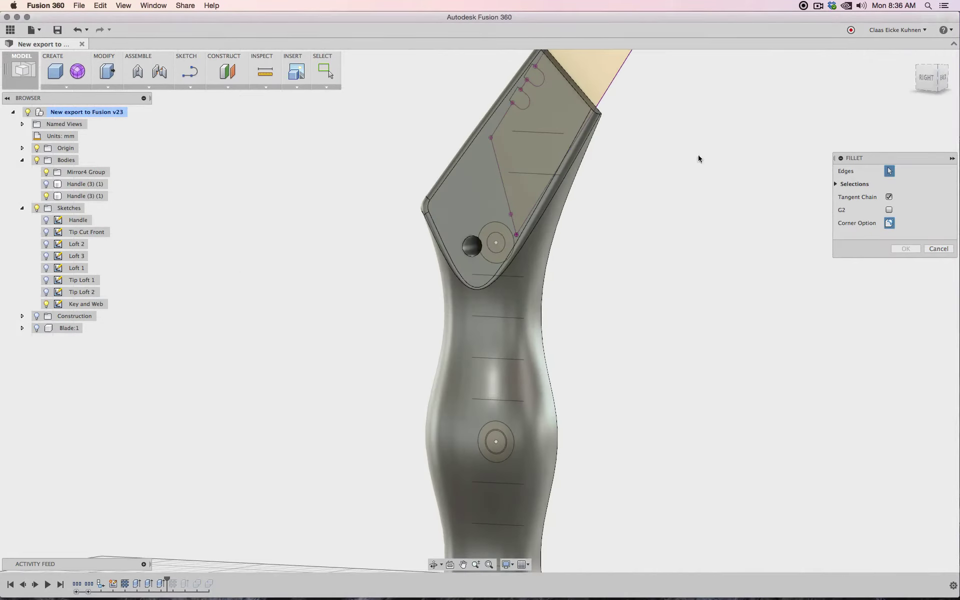
{"action": "left_click", "coordinate": [471, 246]}
{"action": "type", "text": ".5"}
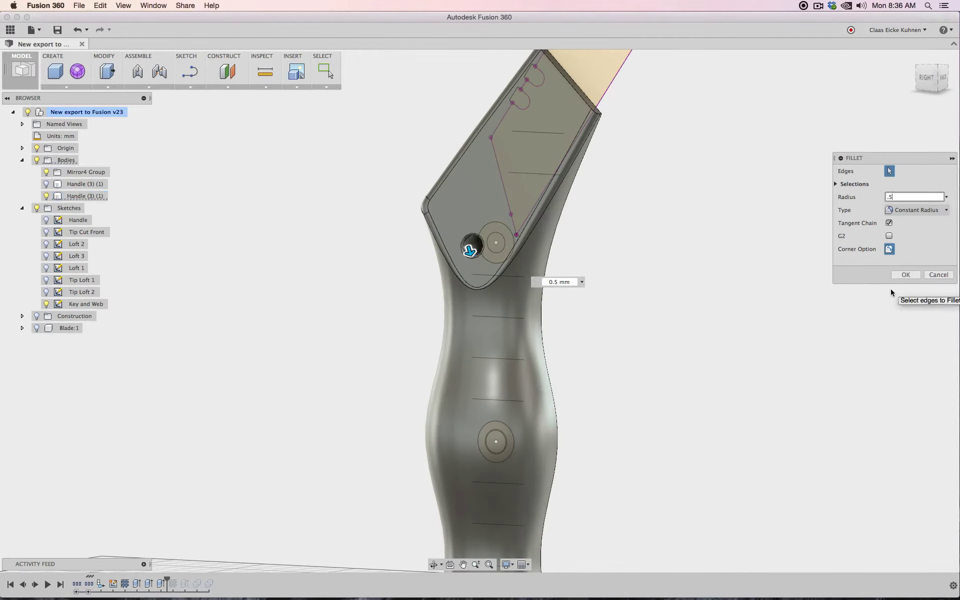
{"action": "key", "text": "Return"}
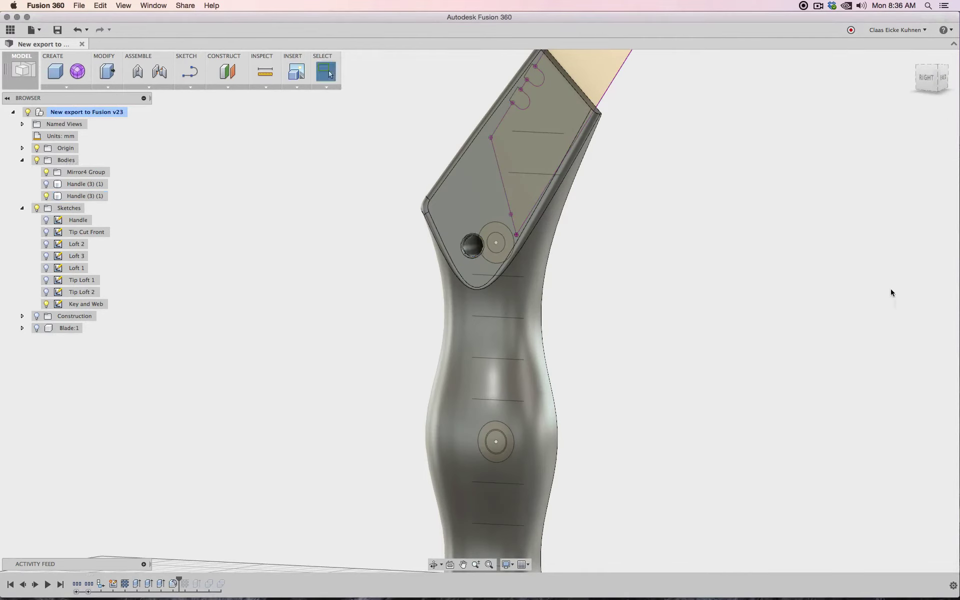
{"action": "scroll", "coordinate": [627, 245], "scroll_direction": "up", "scroll_amount": 5}
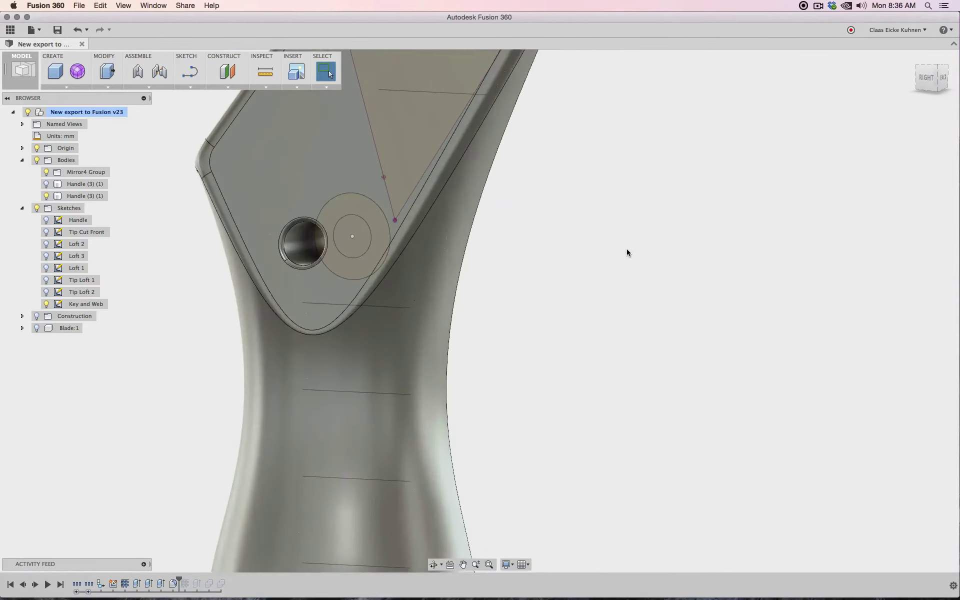
{"action": "scroll", "coordinate": [626, 248], "scroll_direction": "down", "scroll_amount": 4}
Check the drilled boss from inside and outside, and swap visibility to show only the other handle half
{"action": "left_click", "coordinate": [926, 78]}
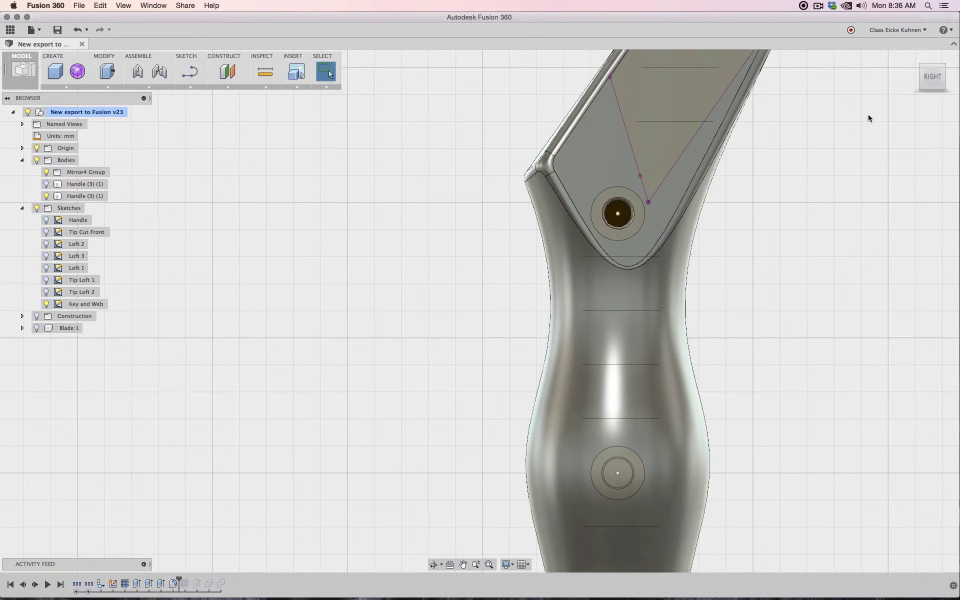
{"action": "left_click_drag", "start_coordinate": [933, 78], "coordinate": [606, 122]}
{"action": "middle_click_drag", "start_coordinate": [454, 177], "coordinate": [553, 197]}
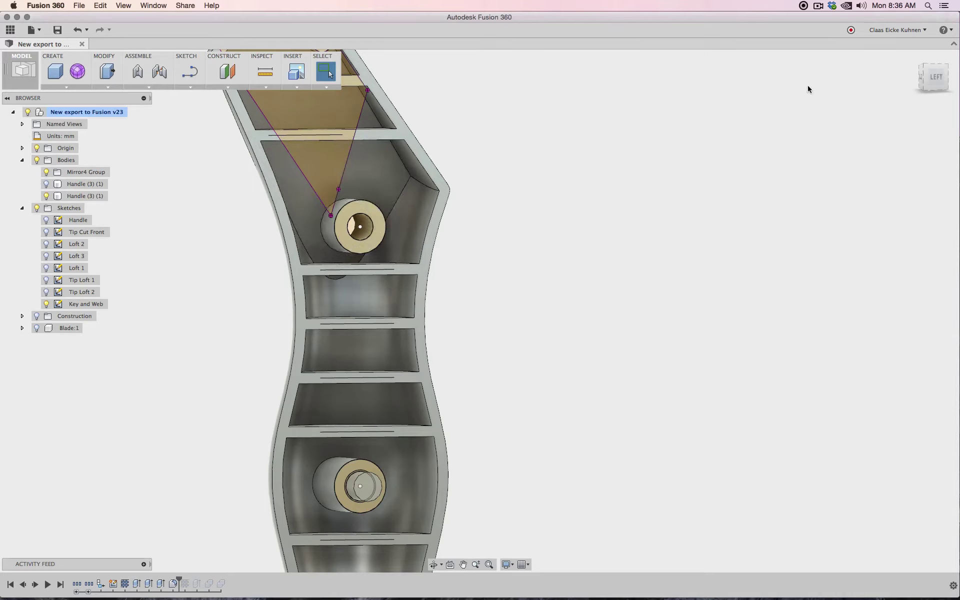
{"action": "left_click_drag", "start_coordinate": [923, 78], "coordinate": [958, 78]}
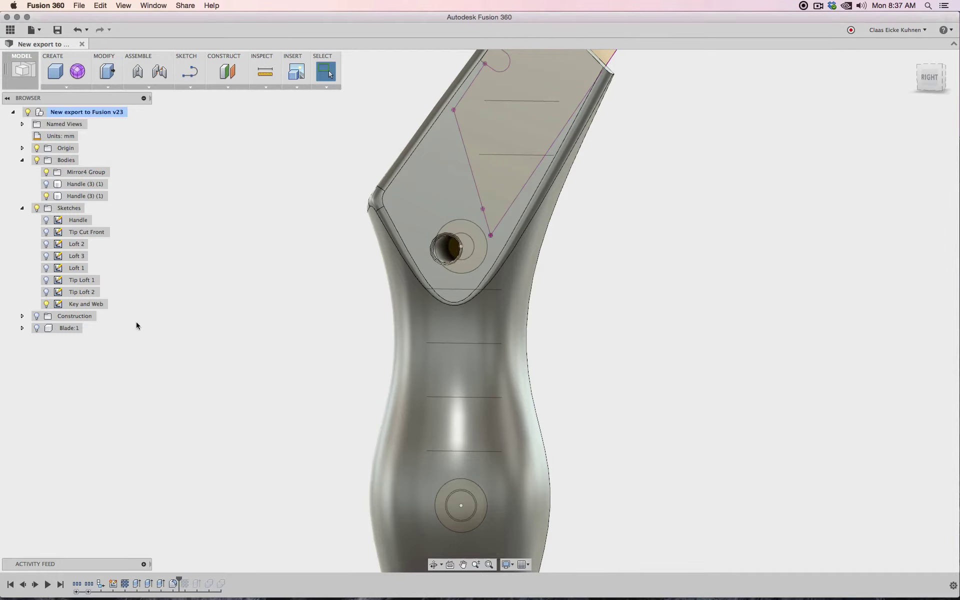
{"action": "left_click", "coordinate": [46, 197]}
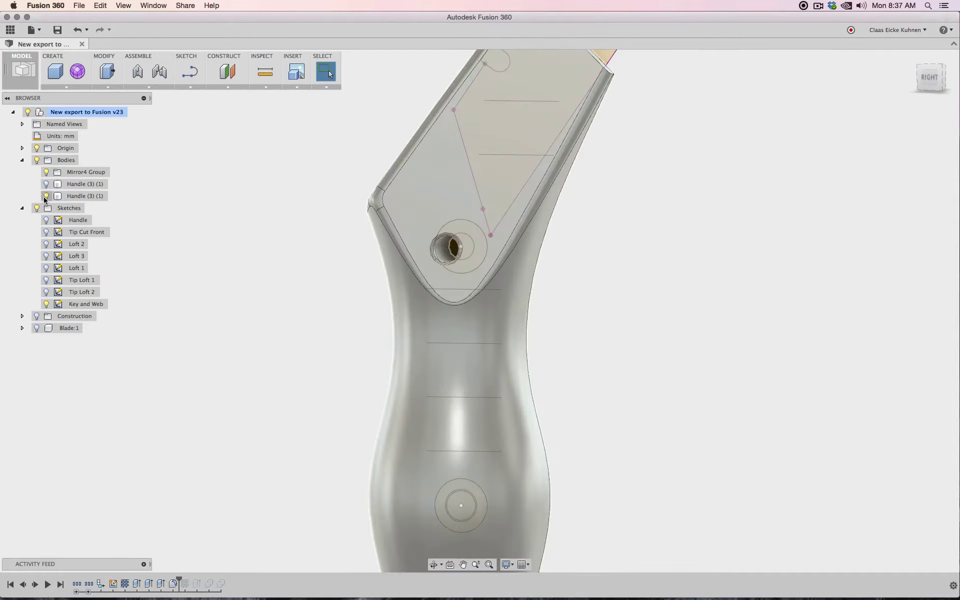
{"action": "left_click", "coordinate": [45, 196]}
{"action": "left_click", "coordinate": [46, 184]}
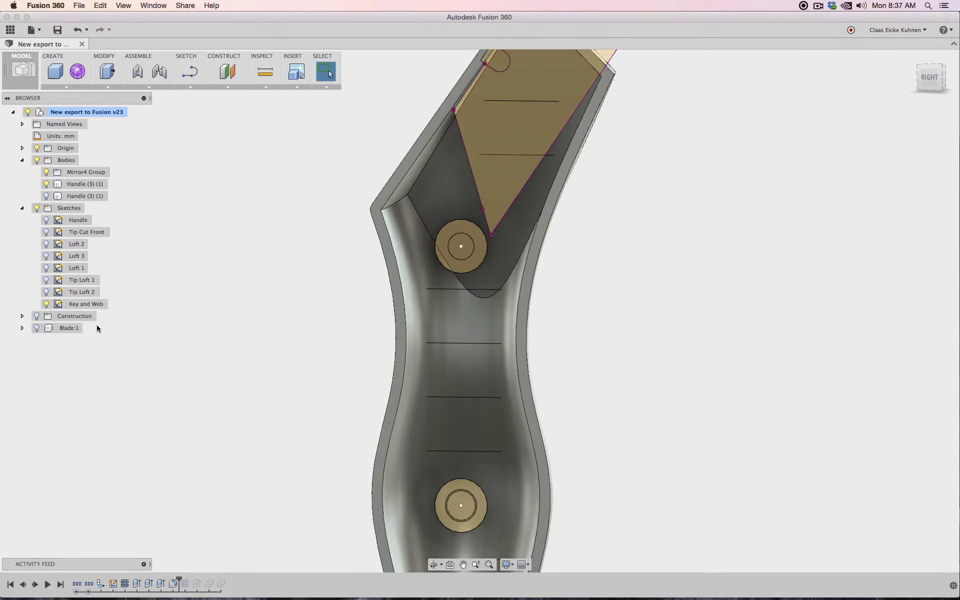
Edit the Key and Web sketch and add a 2.5 mm diameter circle concentric with the boss nearest the blade
{"action": "right_click", "coordinate": [82, 305]}
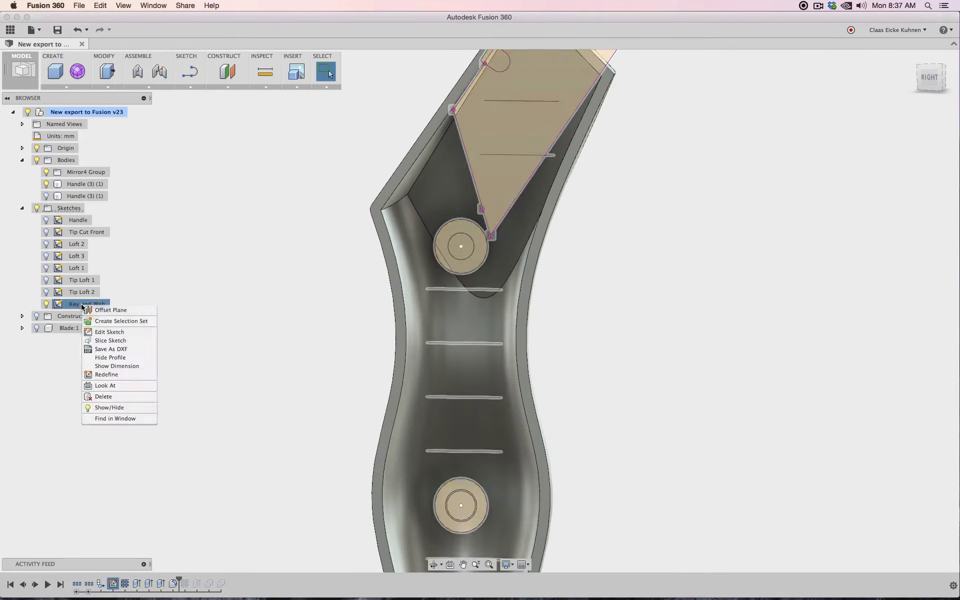
{"action": "left_click", "coordinate": [117, 332]}
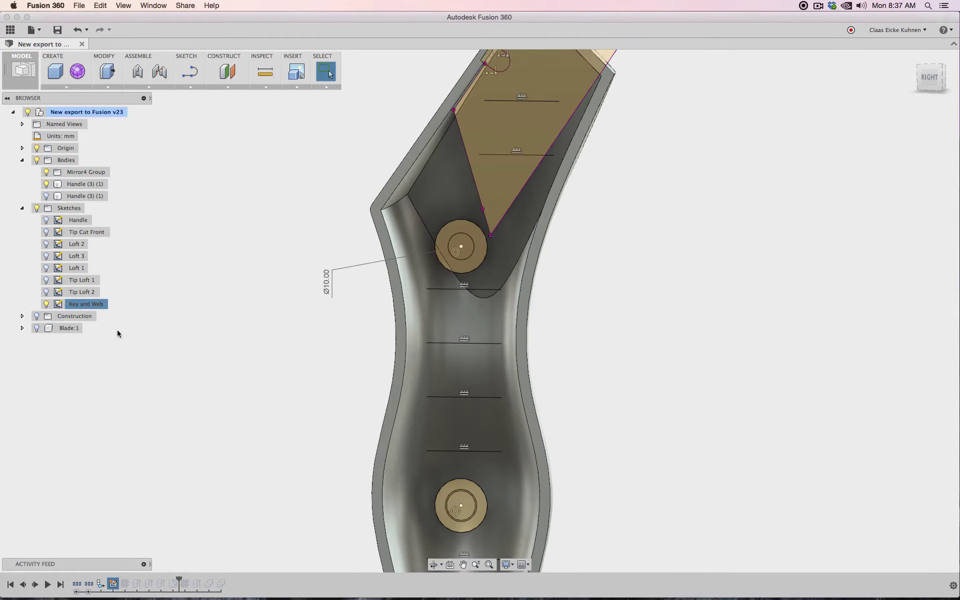
{"action": "left_click", "coordinate": [190, 88]}
{"action": "mouse_move", "coordinate": [225, 129]}
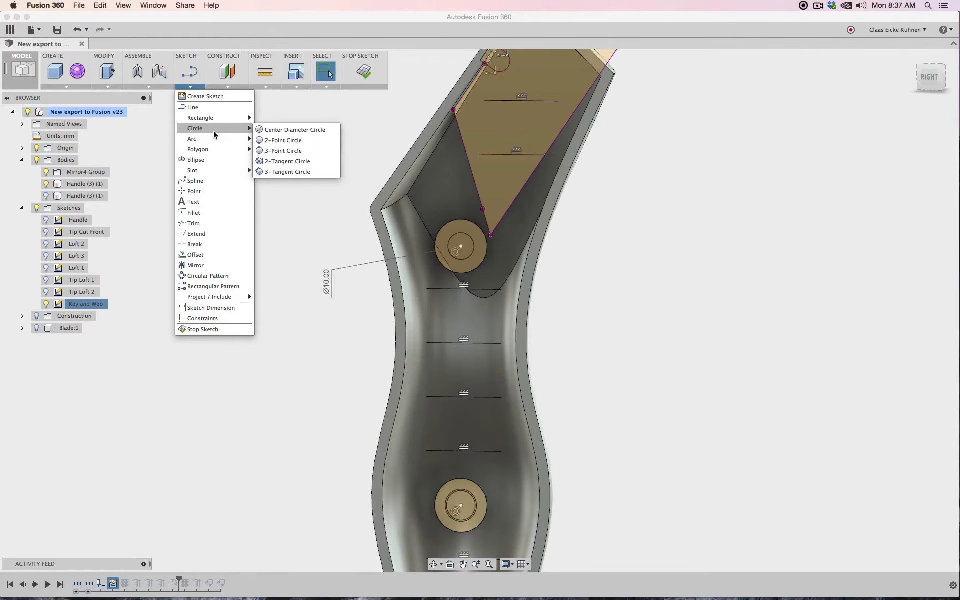
{"action": "left_click", "coordinate": [274, 130]}
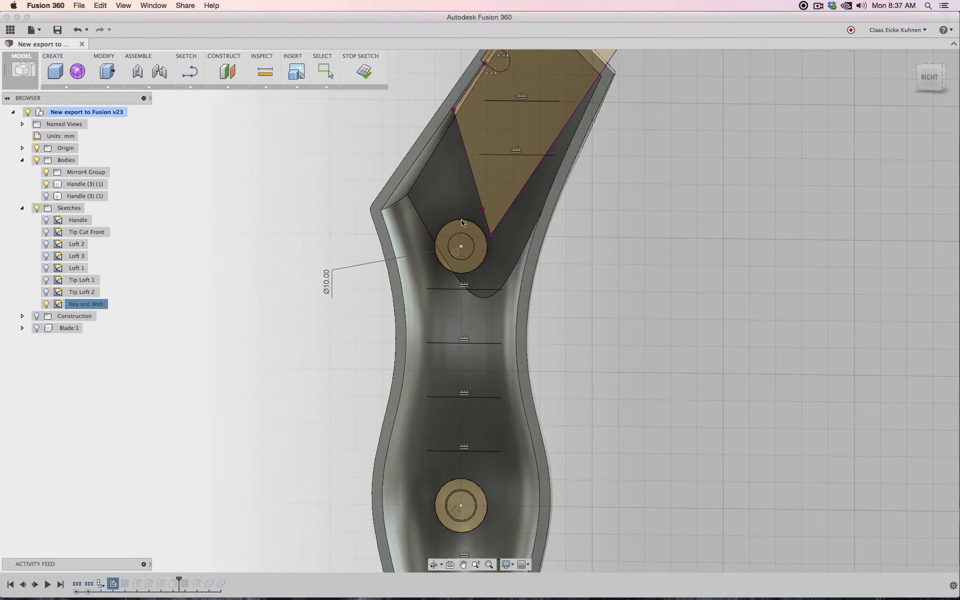
{"action": "left_click", "coordinate": [460, 247]}
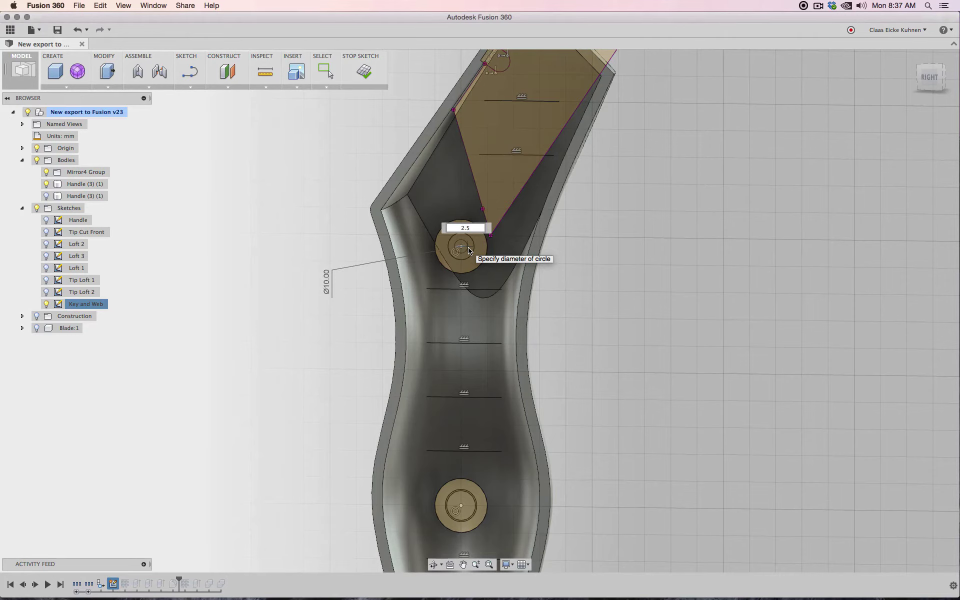
{"action": "type", "text": "2.5"}
{"action": "key", "text": "Tab"}
{"action": "key", "text": "Return"}
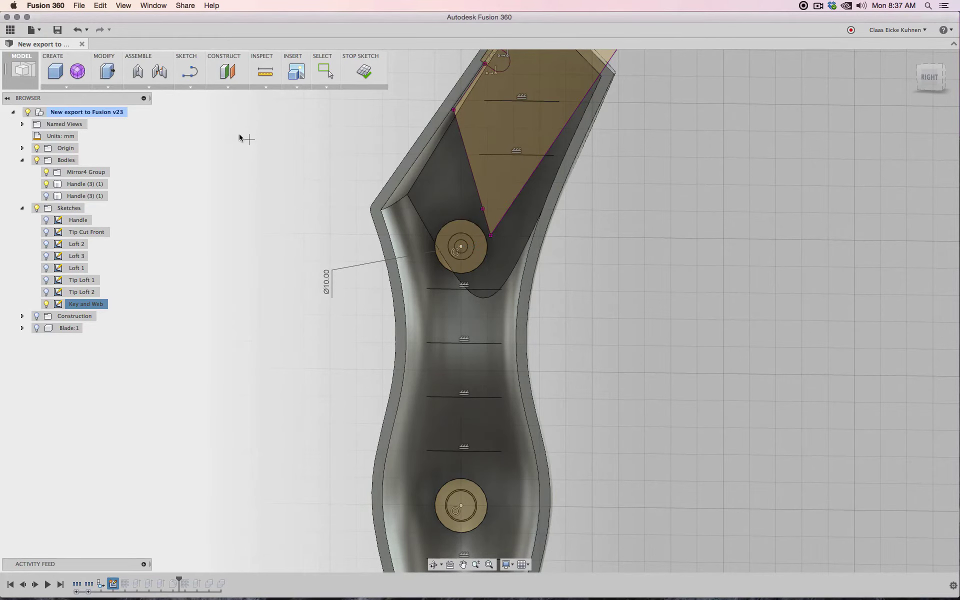
Try to add a diameter dimension to the 5 mm circle at the boss nearest the blade
{"action": "left_click", "coordinate": [189, 87]}
{"action": "mouse_move", "coordinate": [223, 300]}
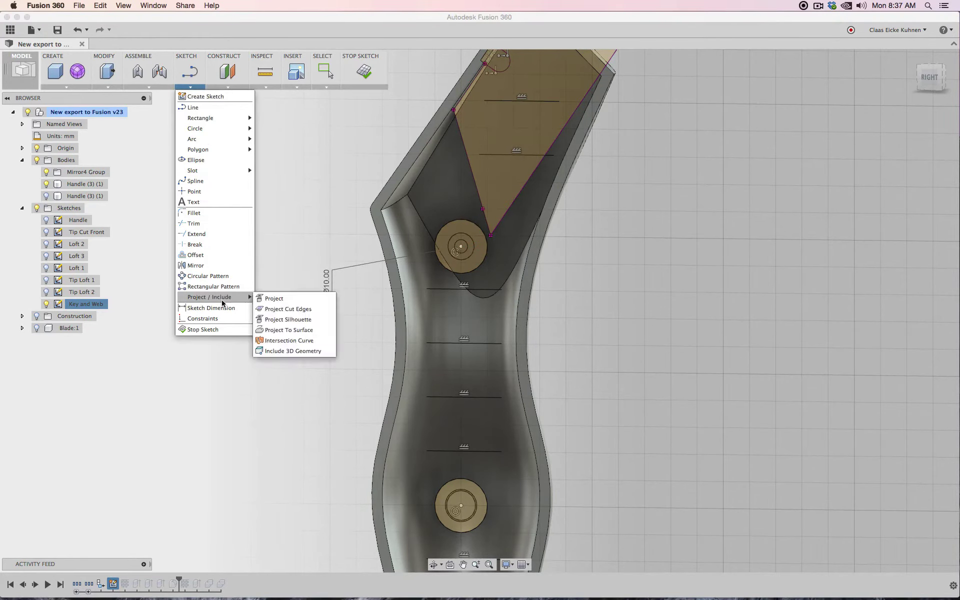
{"action": "left_click", "coordinate": [273, 299]}
{"action": "left_click", "coordinate": [485, 256]}
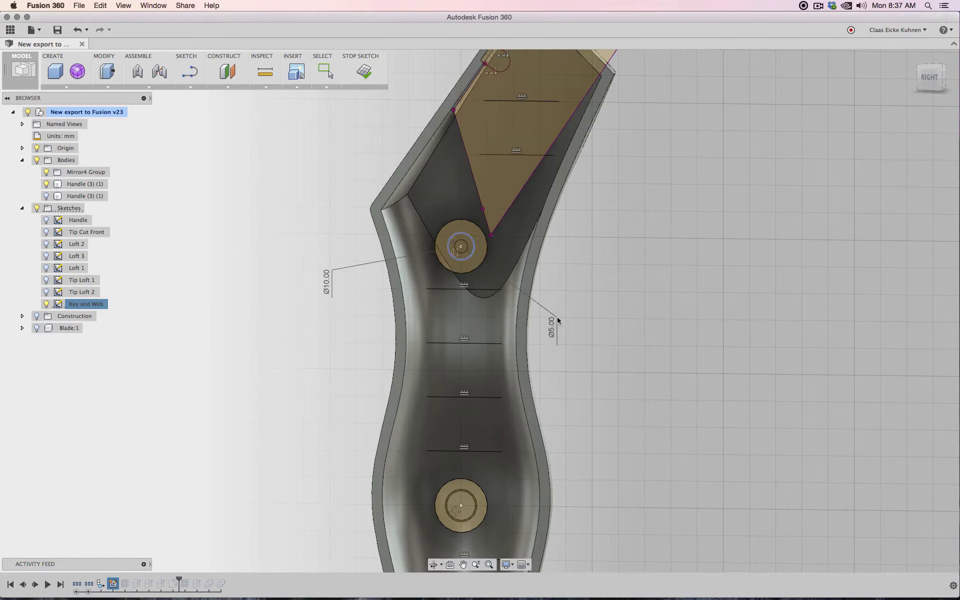
{"action": "left_click", "coordinate": [557, 319]}
{"action": "mouse_move", "coordinate": [637, 250]}
{"action": "right_mouse_down"}
{"action": "mouse_move", "coordinate": [502, 256]}
{"action": "mouse_move", "coordinate": [573, 257]}
{"action": "right_mouse_up"}
{"action": "right_click_drag", "start_coordinate": [641, 255], "coordinate": [641, 251]}
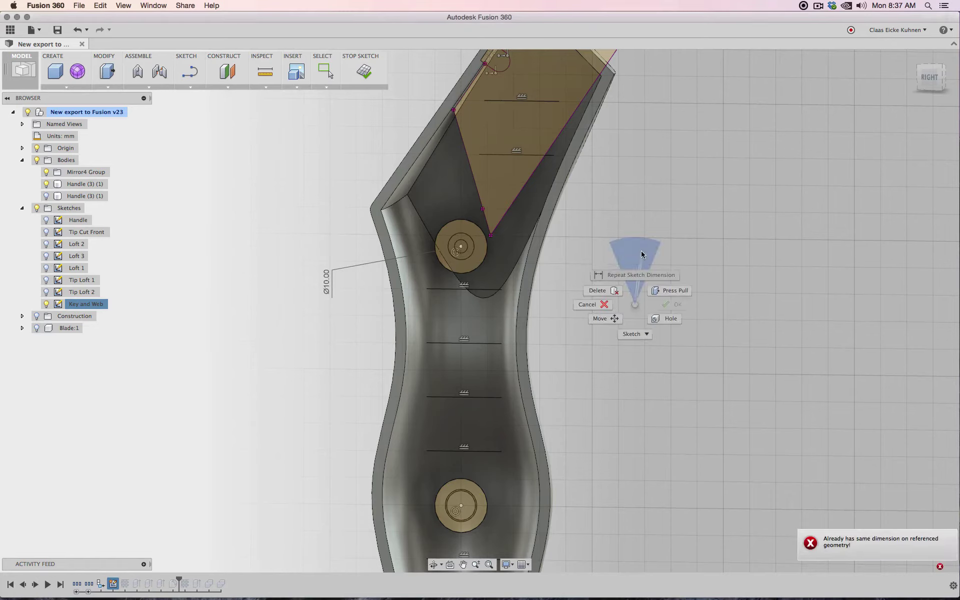
{"action": "left_click", "coordinate": [637, 276]}
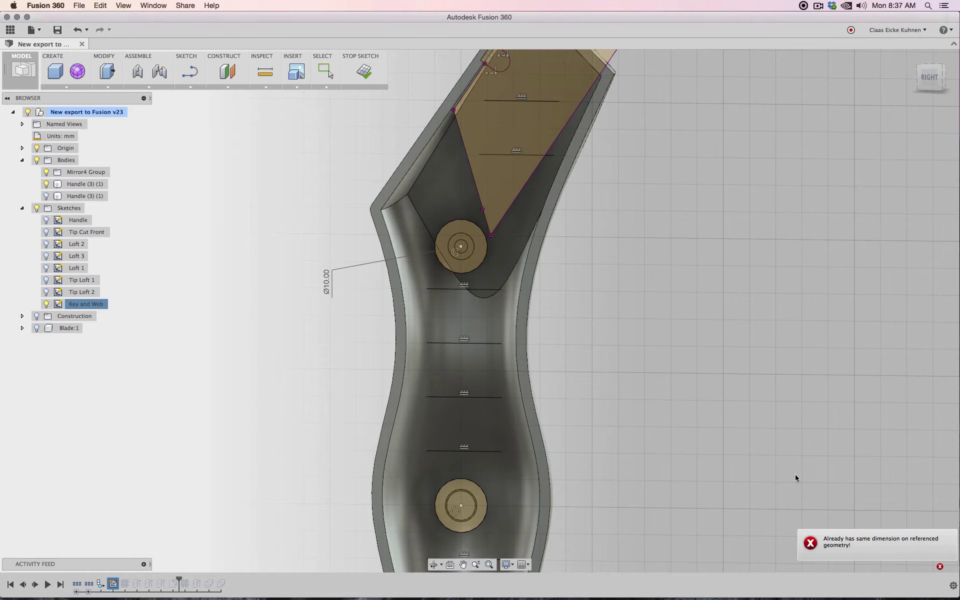
Check the 5 mm circle's diameter dimension in a straight-on view and finish the Key and Web sketch
{"action": "scroll", "coordinate": [516, 382], "scroll_direction": "down", "scroll_amount": 6}
{"action": "scroll", "coordinate": [598, 243], "scroll_direction": "up", "scroll_amount": 5}
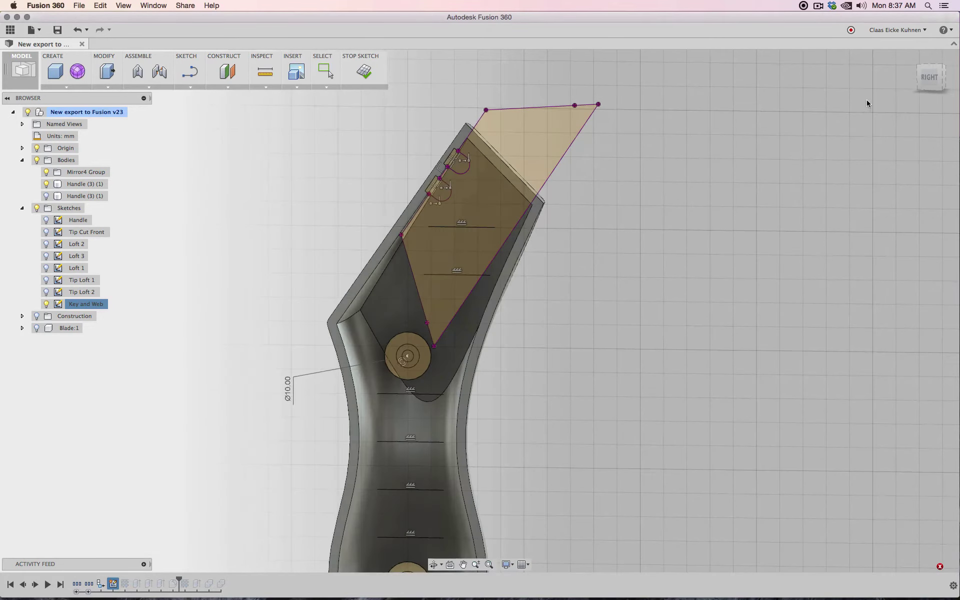
{"action": "left_click", "coordinate": [929, 78]}
{"action": "middle_click_drag", "start_coordinate": [501, 362], "coordinate": [559, 349]}
{"action": "scroll", "coordinate": [558, 349], "scroll_direction": "up", "scroll_amount": 2}
{"action": "scroll", "coordinate": [559, 348], "scroll_direction": "up", "scroll_amount": 5}
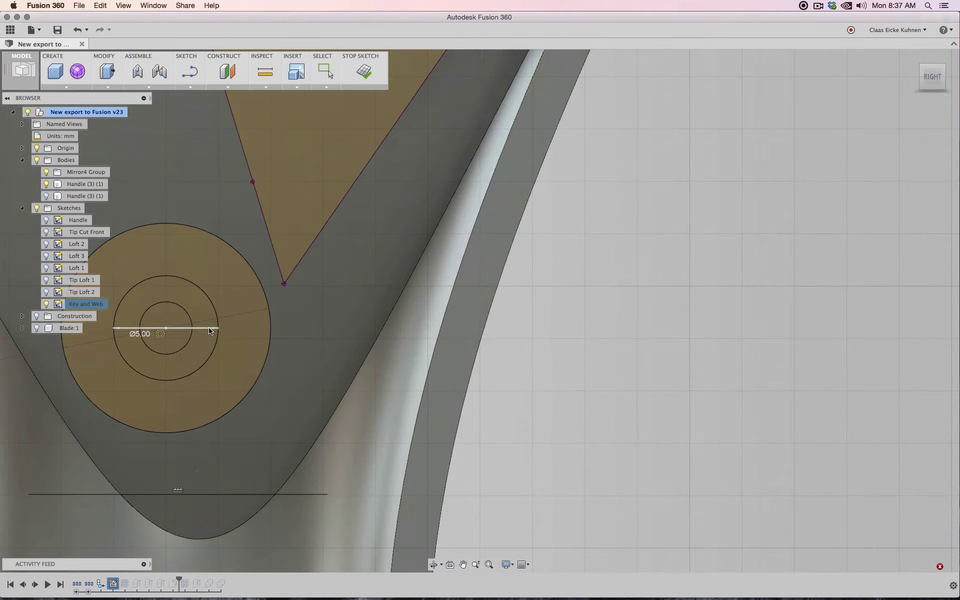
{"action": "double_click", "coordinate": [210, 333]}
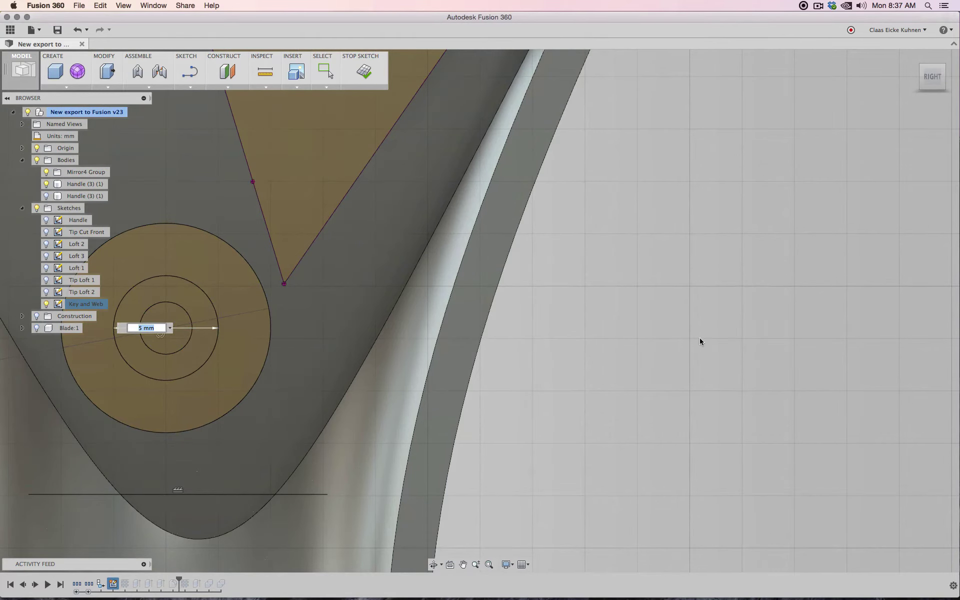
{"action": "scroll", "coordinate": [700, 338], "scroll_direction": "down", "scroll_amount": 5}
{"action": "left_click", "coordinate": [363, 72]}
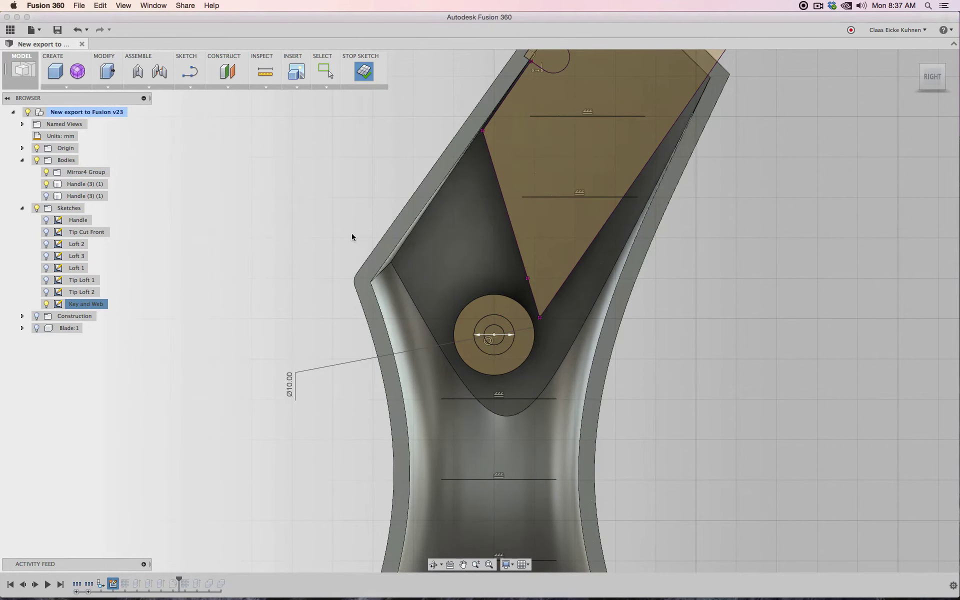
{"action": "scroll", "coordinate": [323, 298], "scroll_direction": "down", "scroll_amount": 3}
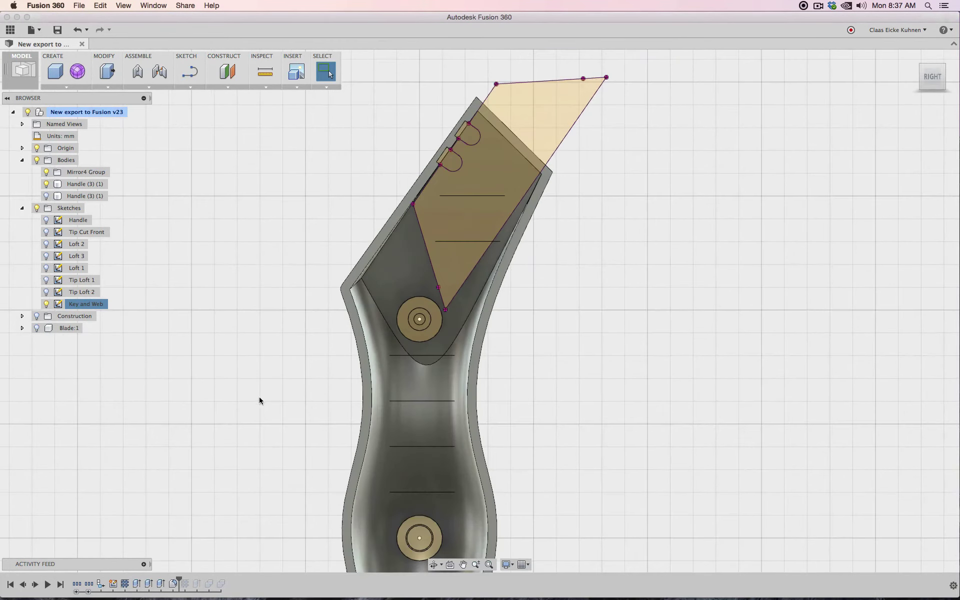
Roll the history marker forward past the webs and boss extrusion, and inspect the bosses in both handle halves
{"action": "left_click_drag", "start_coordinate": [189, 580], "coordinate": [204, 580]}
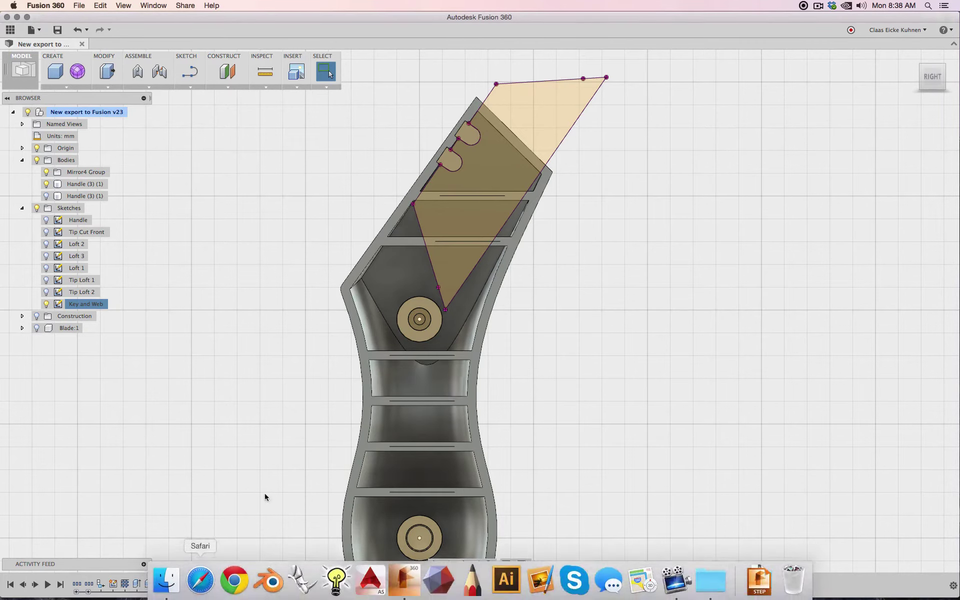
{"action": "left_click", "coordinate": [46, 184]}
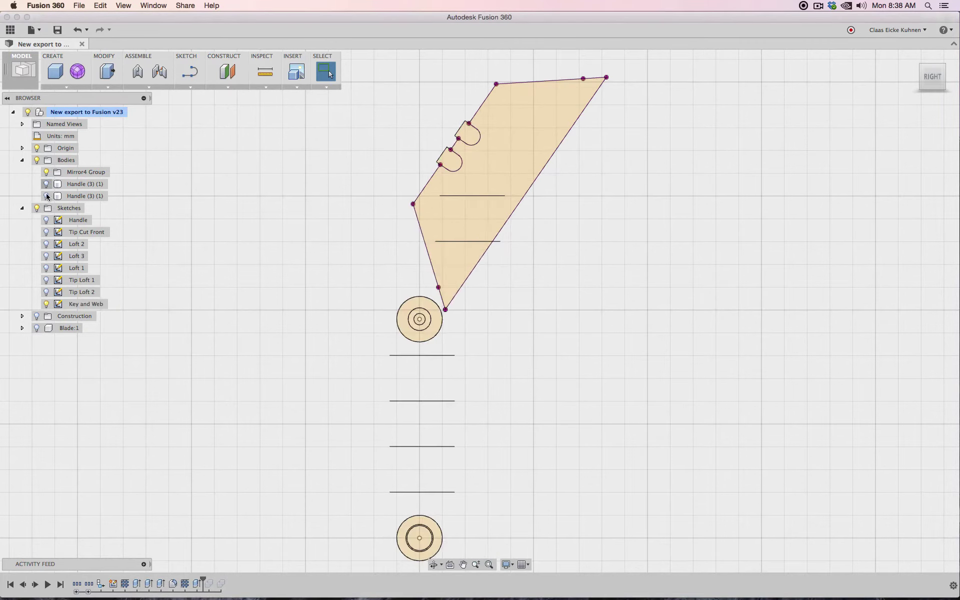
{"action": "left_click", "coordinate": [46, 196]}
{"action": "left_click_drag", "start_coordinate": [938, 76], "coordinate": [824, 80]}
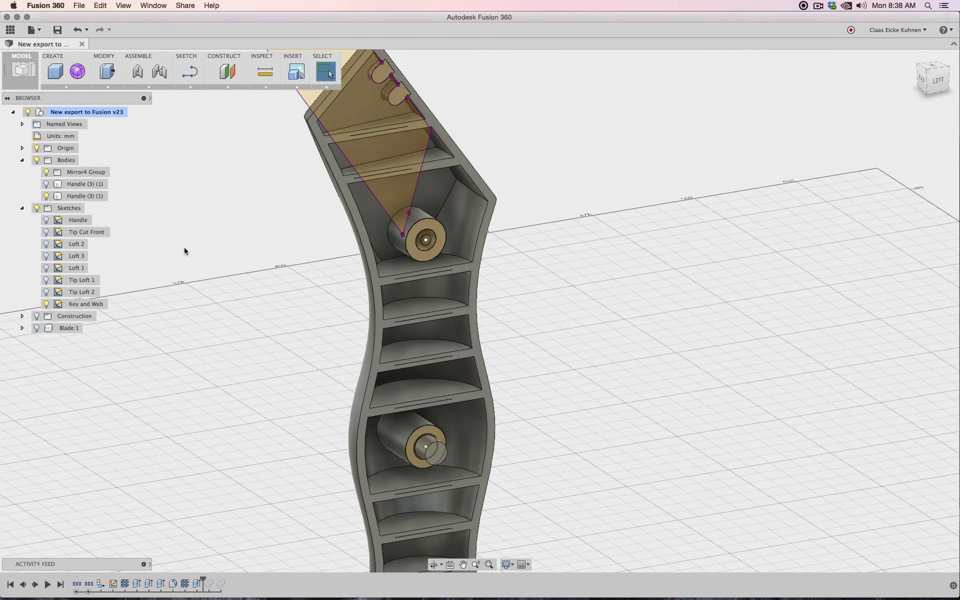
{"action": "left_click", "coordinate": [47, 196]}
{"action": "left_click", "coordinate": [47, 196]}
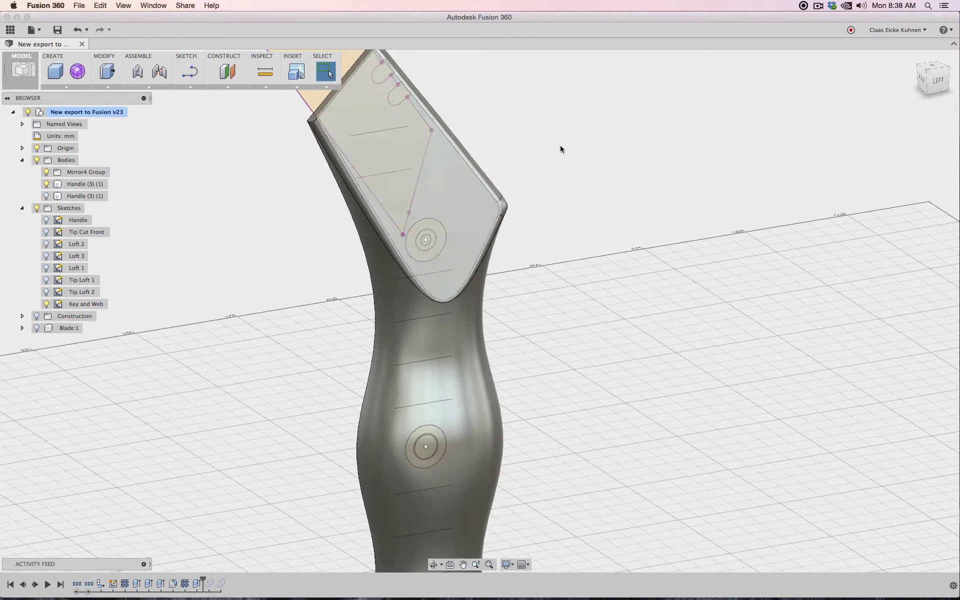
{"action": "left_click_drag", "start_coordinate": [924, 82], "coordinate": [959, 70]}
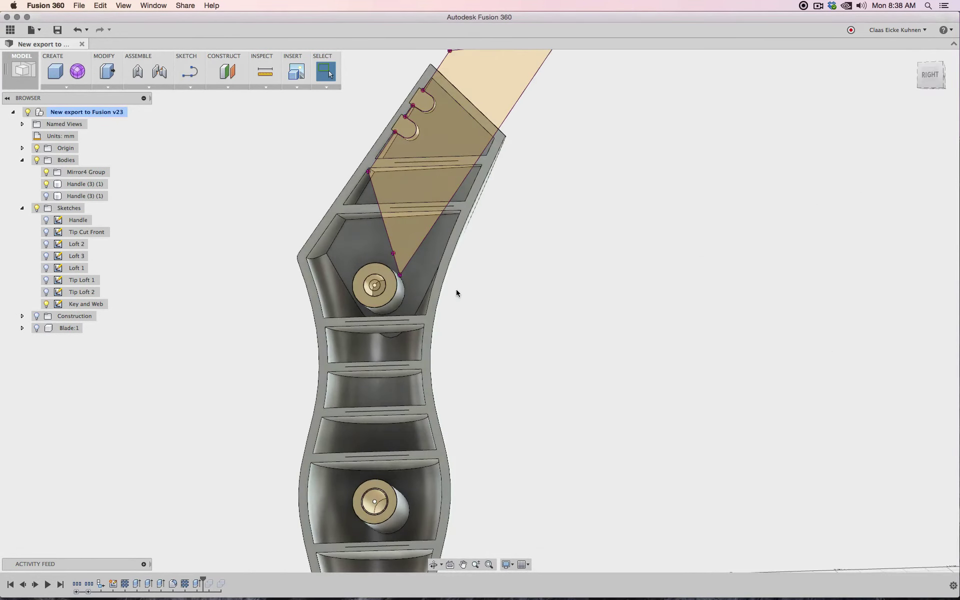
{"action": "scroll", "coordinate": [450, 291], "scroll_direction": "up", "scroll_amount": 5}
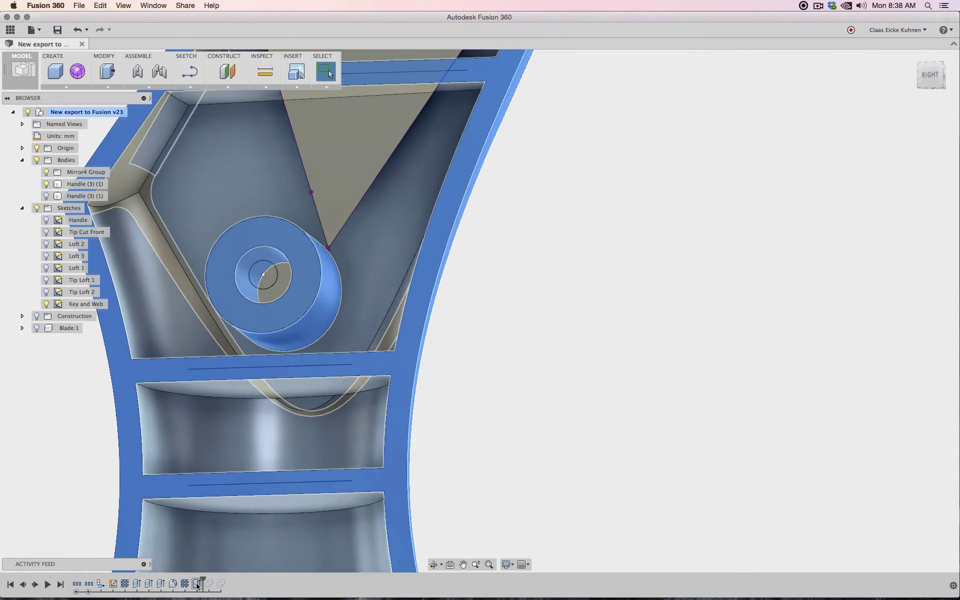
Edit the boss extrusion to add the ring between the 2.5 mm and 5 mm circles to its Join profile
{"action": "right_click", "coordinate": [196, 584]}
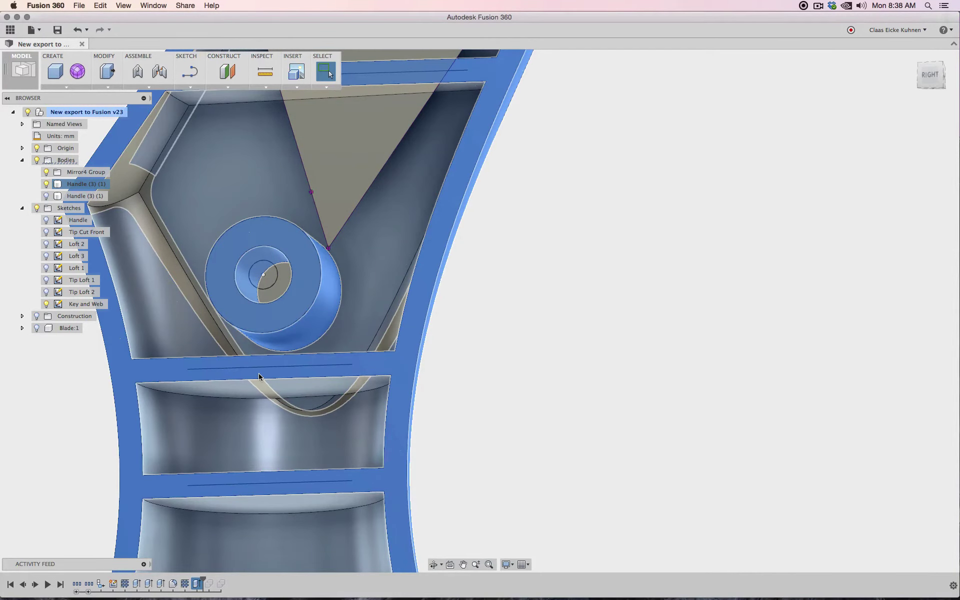
{"action": "left_click", "coordinate": [279, 288]}
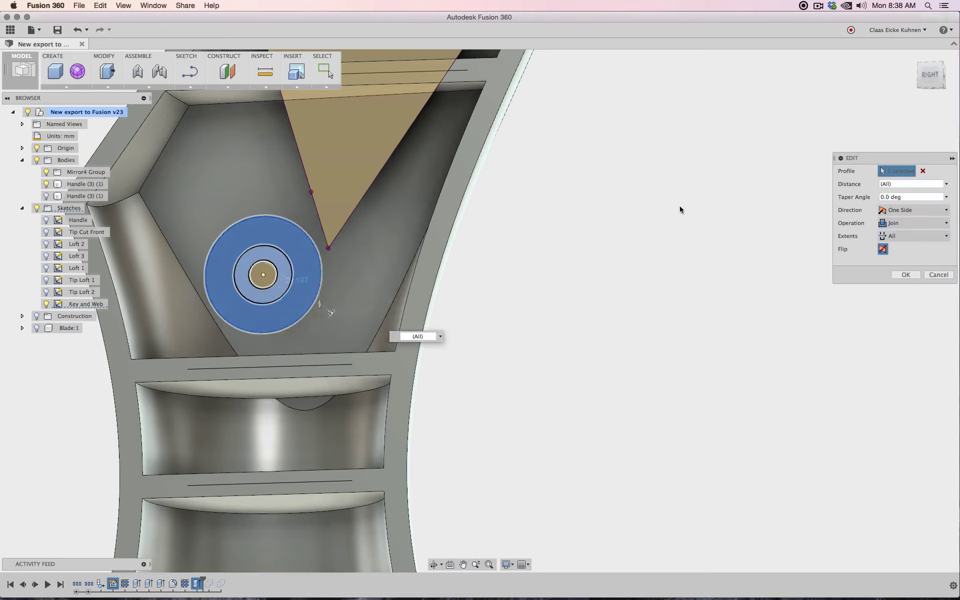
{"action": "left_click", "coordinate": [900, 276]}
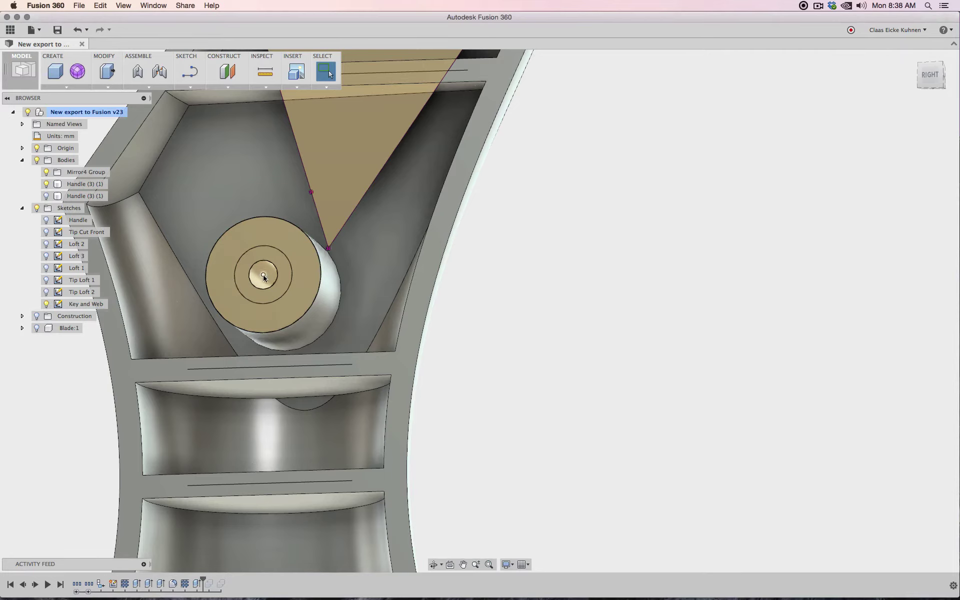
{"action": "scroll", "coordinate": [263, 274], "scroll_direction": "down", "scroll_amount": 5}
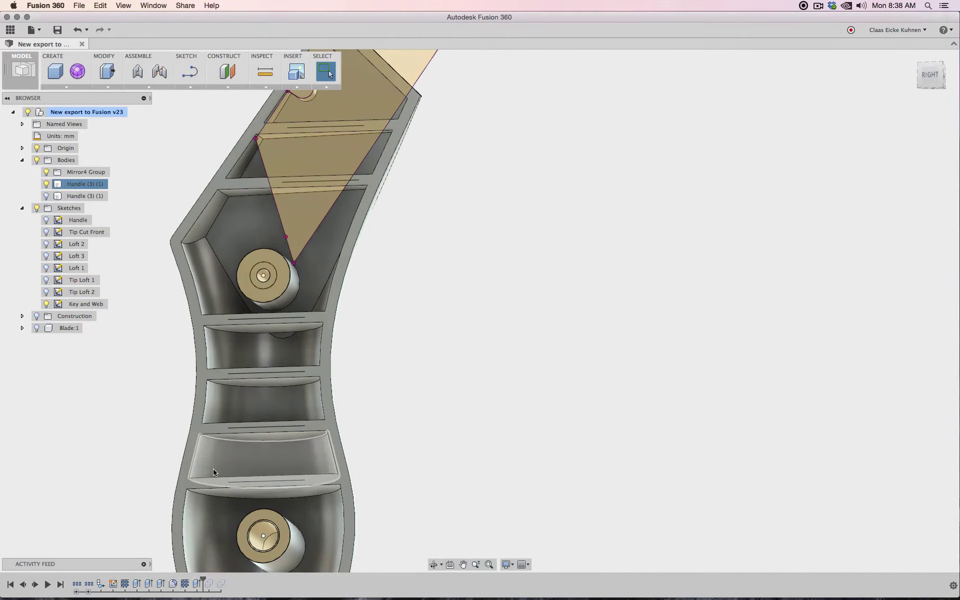
{"action": "scroll", "coordinate": [468, 353], "scroll_direction": "down", "scroll_amount": 5}
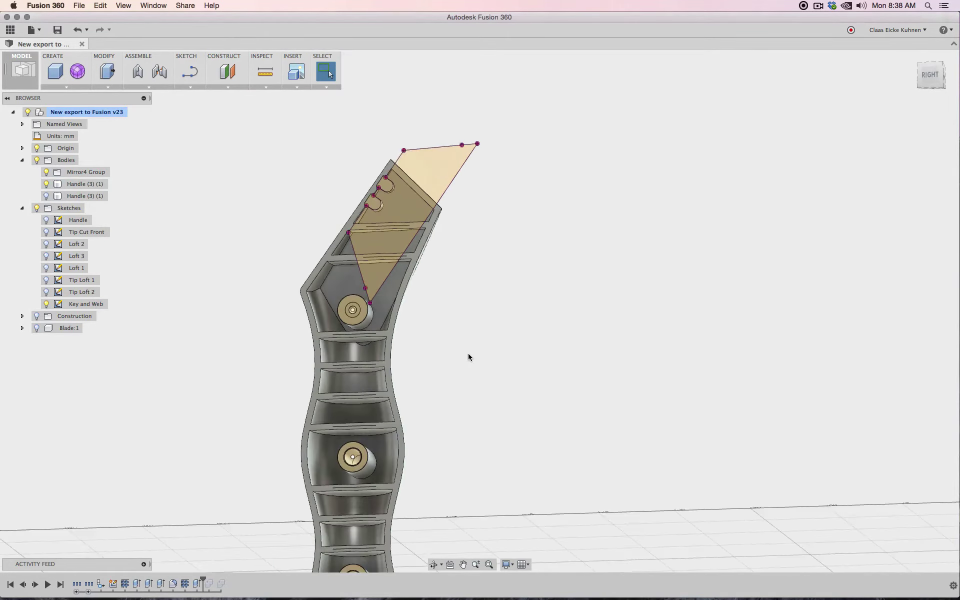
{"action": "middle_click_drag", "start_coordinate": [512, 358], "coordinate": [575, 306]}
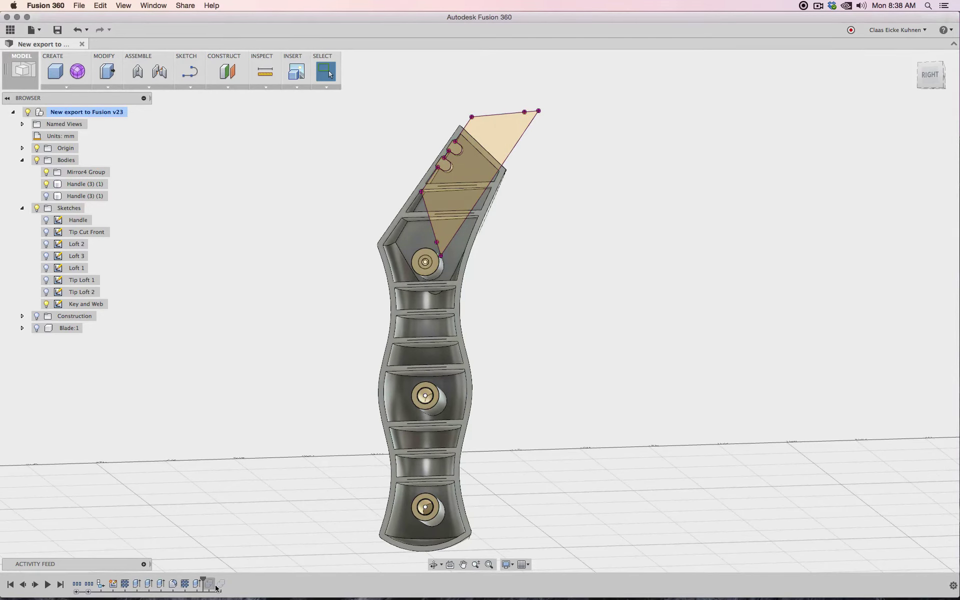
Roll the history marker to the end of the timeline, and show the Blade component with all sketches hidden
{"action": "left_click_drag", "start_coordinate": [203, 581], "coordinate": [232, 580]}
{"action": "left_click", "coordinate": [36, 328]}
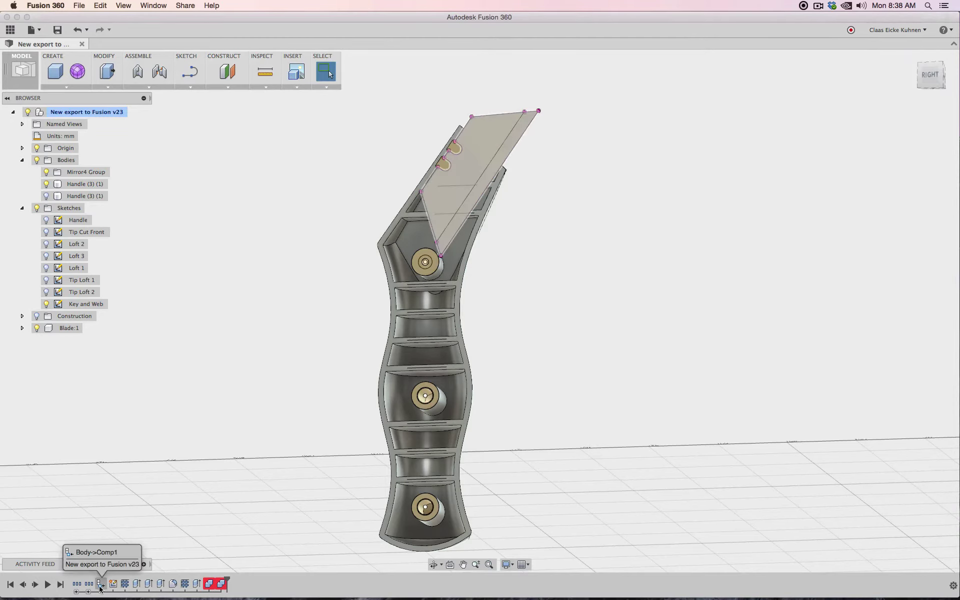
{"action": "left_click", "coordinate": [209, 584]}
{"action": "left_click", "coordinate": [37, 208]}
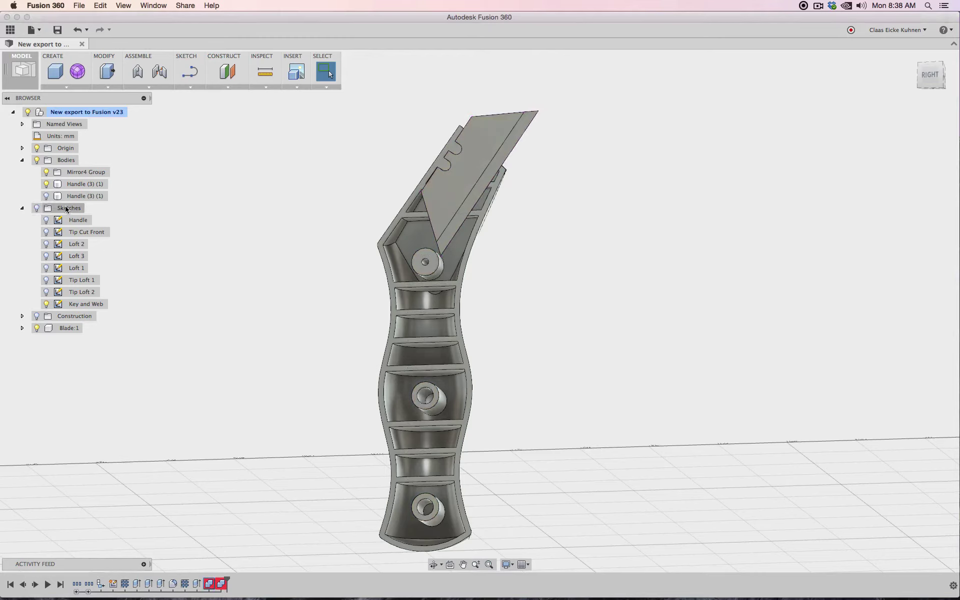
Edit the first flagged Combine feature to cut the handle half using the blade as tool body, with Keep Tools on
{"action": "right_click", "coordinate": [210, 584]}
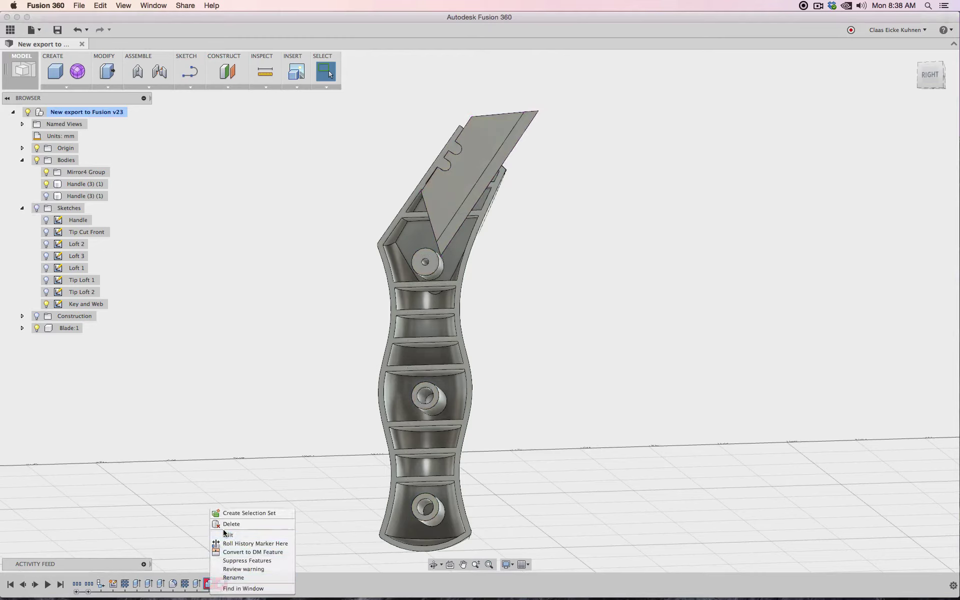
{"action": "left_click", "coordinate": [225, 535]}
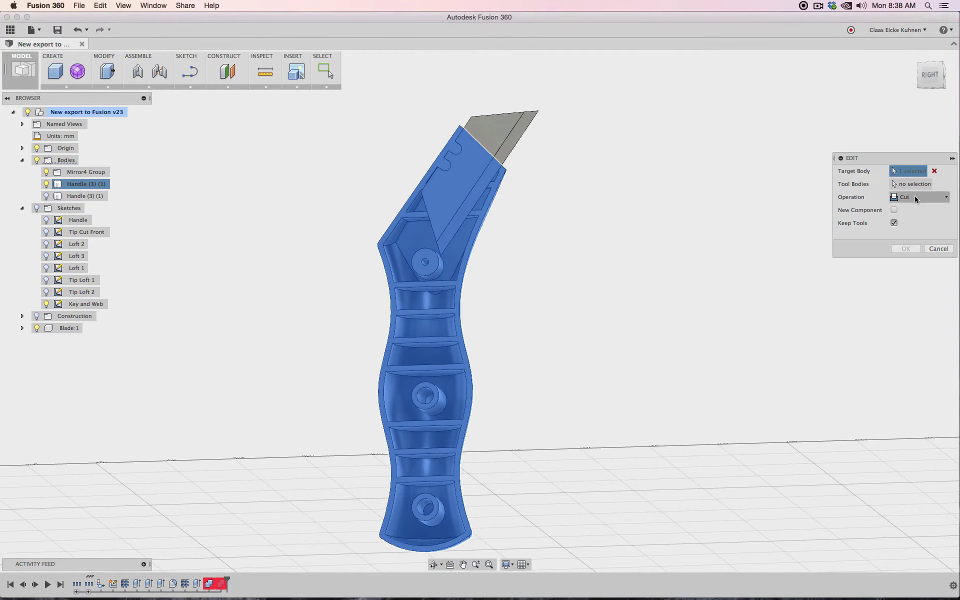
{"action": "left_click", "coordinate": [499, 123]}
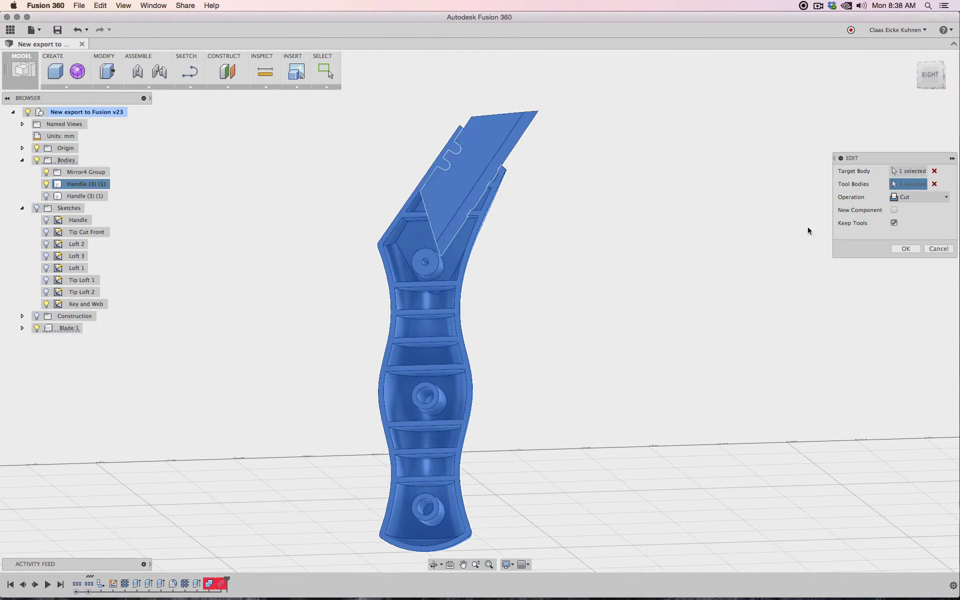
{"action": "left_click", "coordinate": [905, 249]}
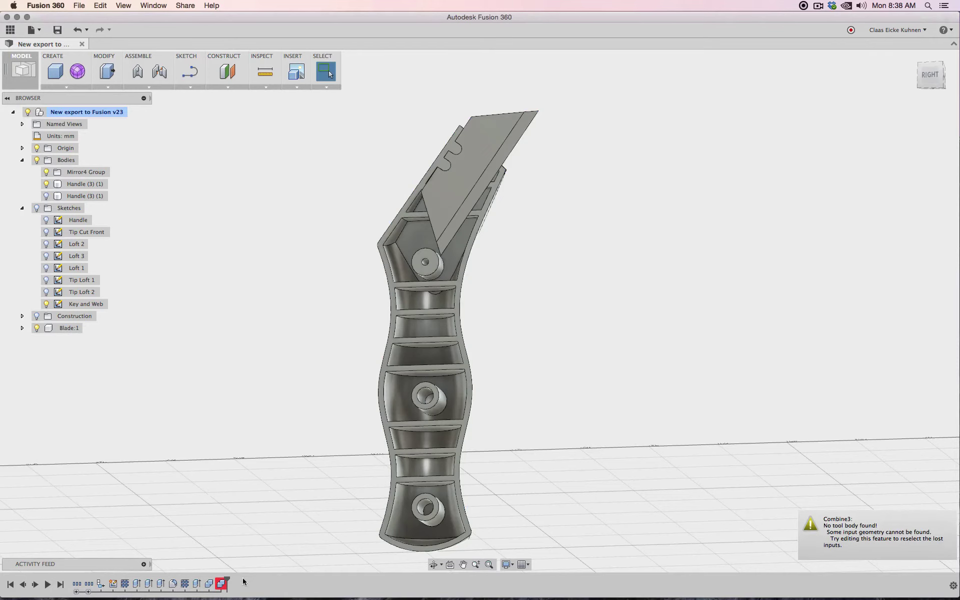
Edit the remaining flagged Combine feature to cut the handle half using the blade as tool body, with Keep Tools on
{"action": "right_click", "coordinate": [220, 583]}
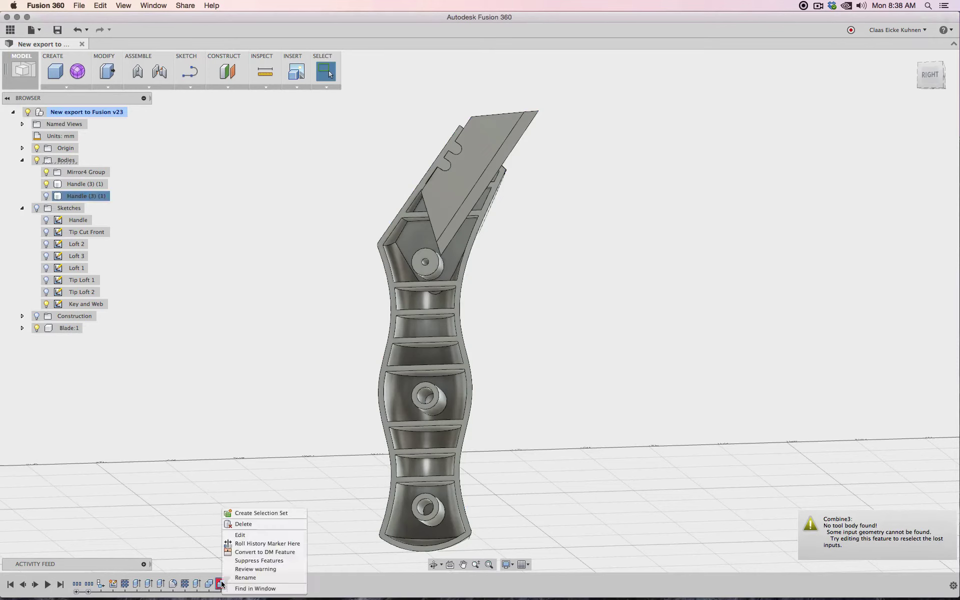
{"action": "left_click", "coordinate": [243, 534]}
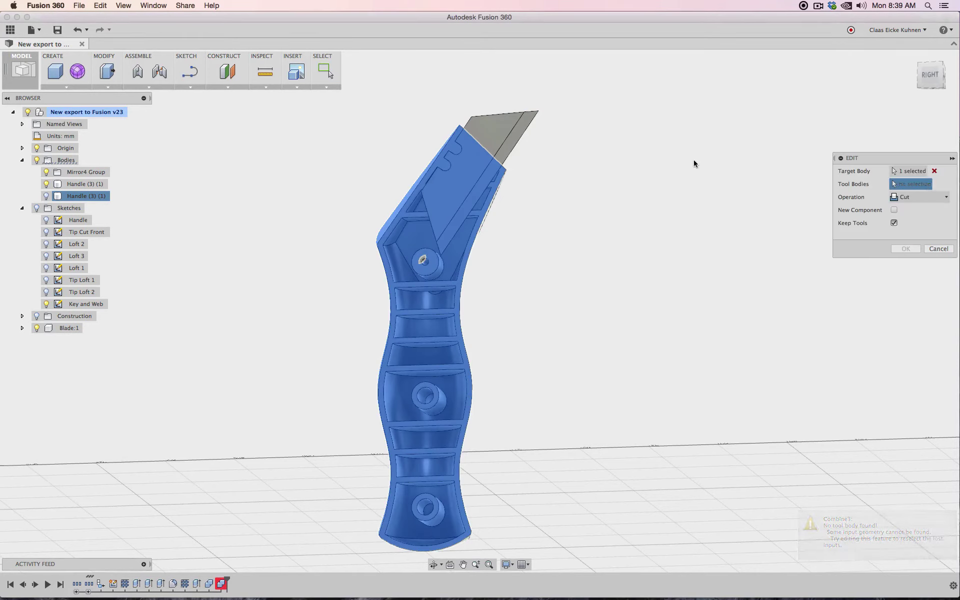
{"action": "left_click", "coordinate": [502, 117]}
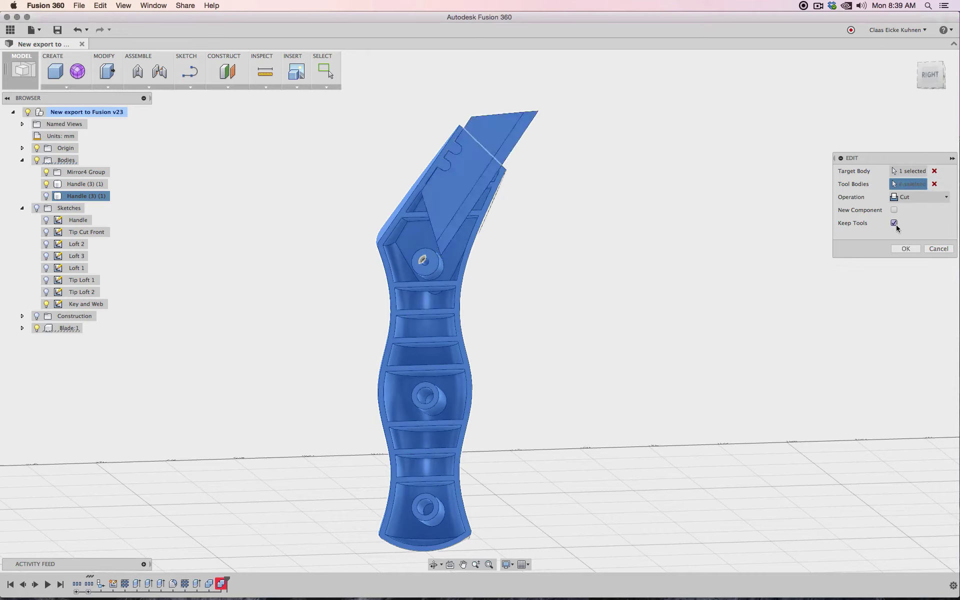
{"action": "left_click", "coordinate": [905, 248]}
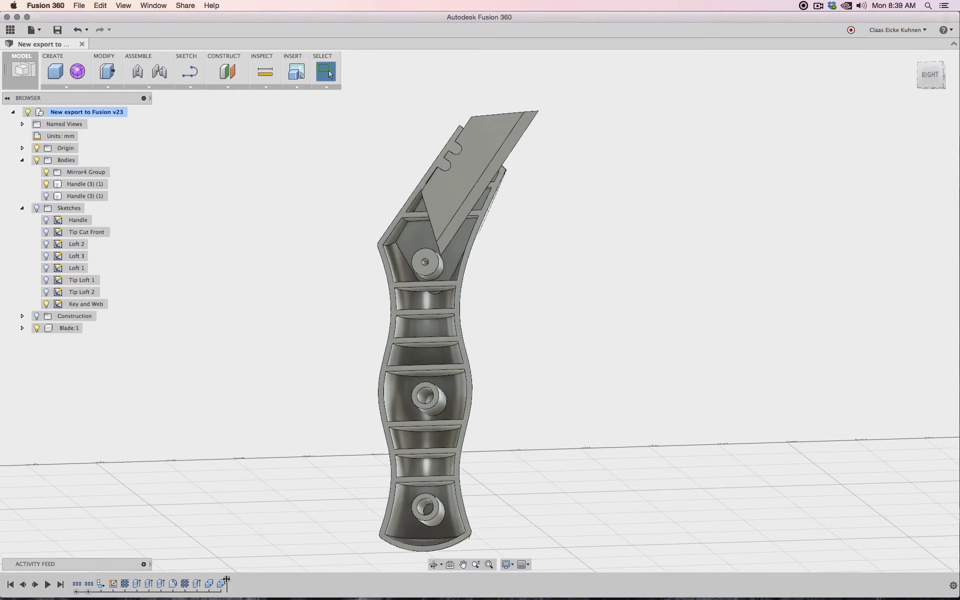
Group all the timeline features that follow the two existing groups, through the last Combine, into one group
{"action": "left_click", "coordinate": [103, 586]}
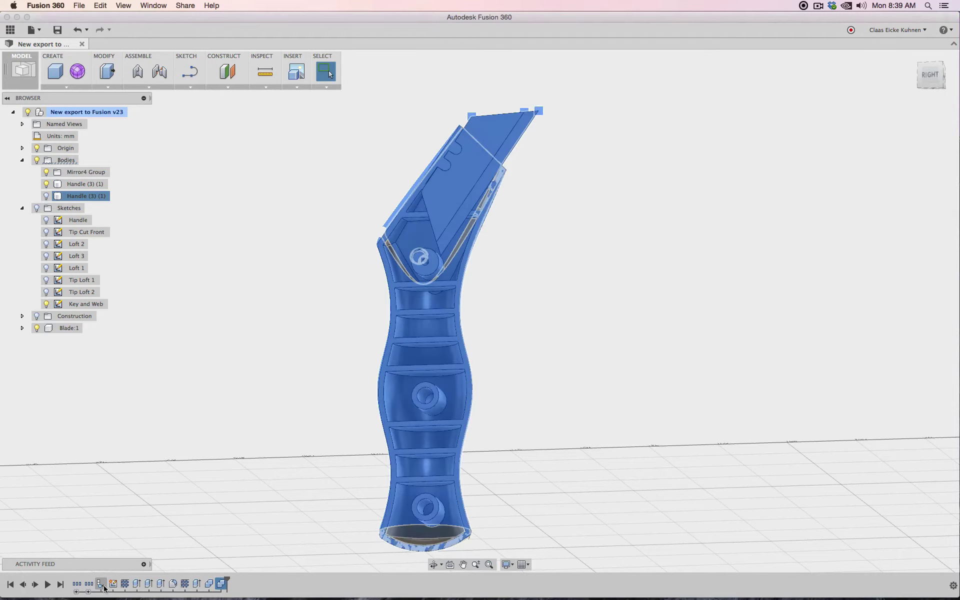
{"action": "left_click", "coordinate": [103, 587], "text": "shift"}
{"action": "right_click", "coordinate": [102, 586]}
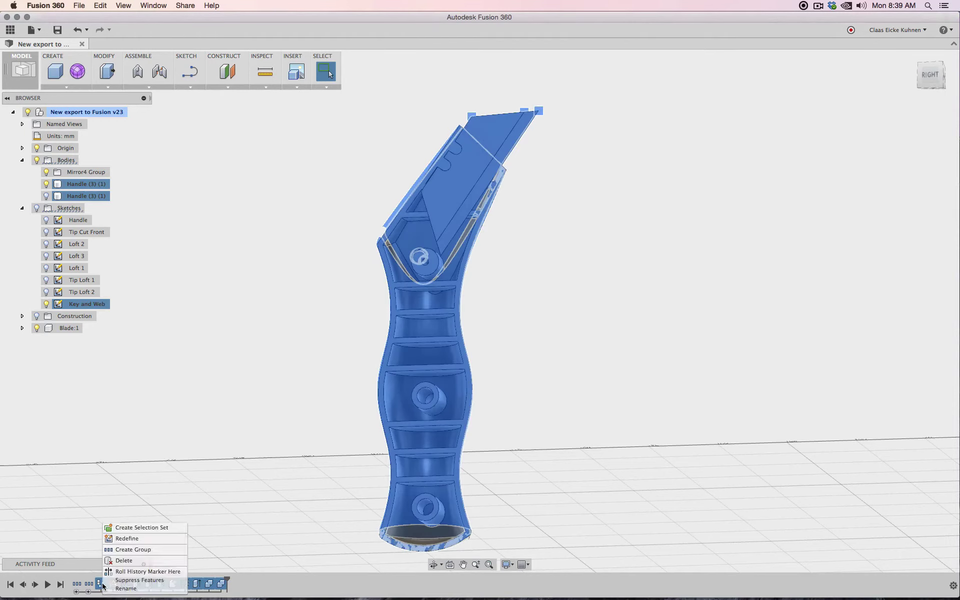
{"action": "left_click", "coordinate": [140, 549]}
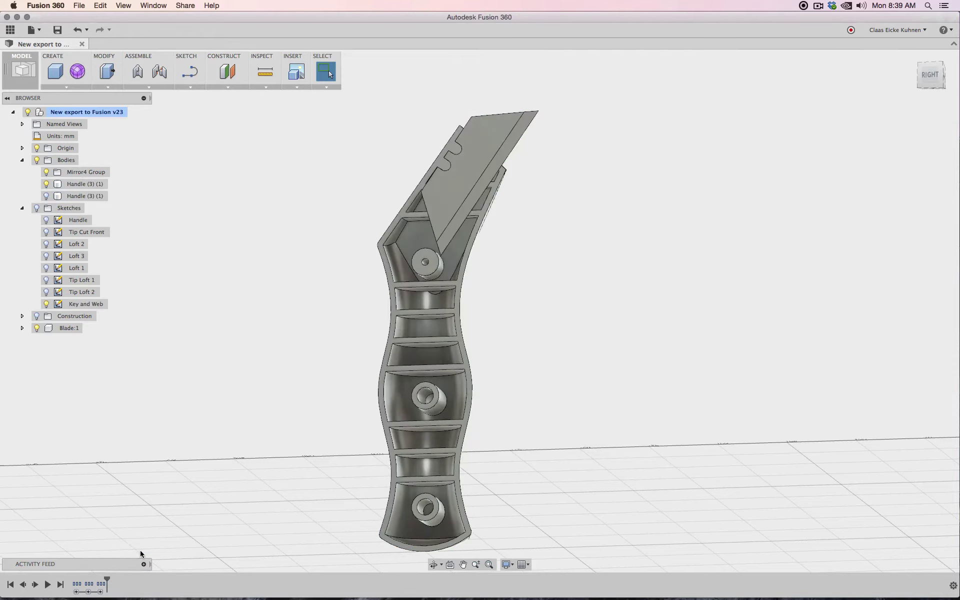
Face the model from the right, expand the earlier timeline groups with sketches shown, and open the Handle sketch for editing
{"action": "left_click", "coordinate": [931, 78]}
{"action": "left_click_drag", "start_coordinate": [930, 78], "coordinate": [800, 100]}
{"action": "left_click_drag", "start_coordinate": [600, 100], "coordinate": [816, 95]}
{"action": "left_click", "coordinate": [924, 86]}
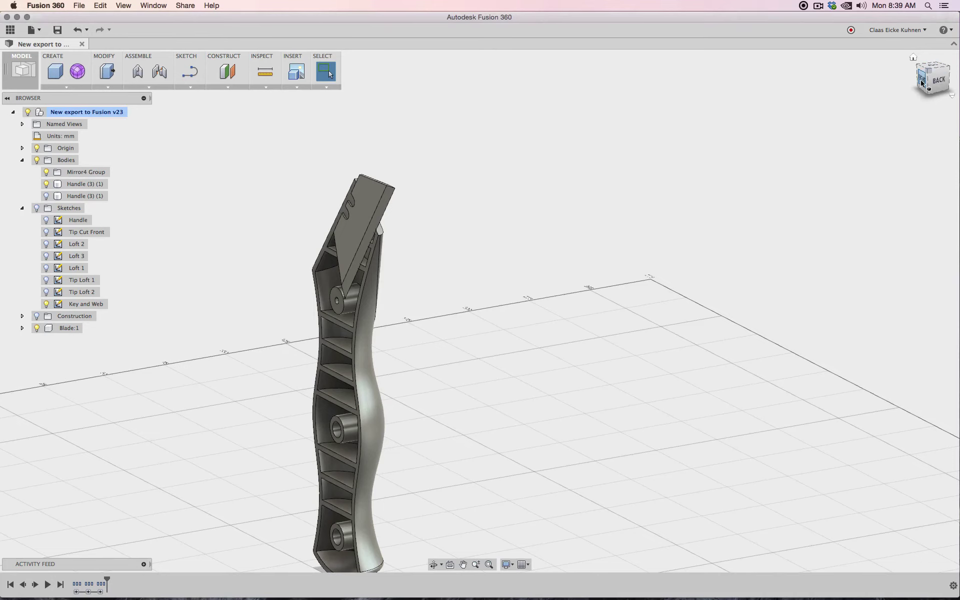
{"action": "middle_click_drag", "start_coordinate": [626, 345], "coordinate": [656, 286]}
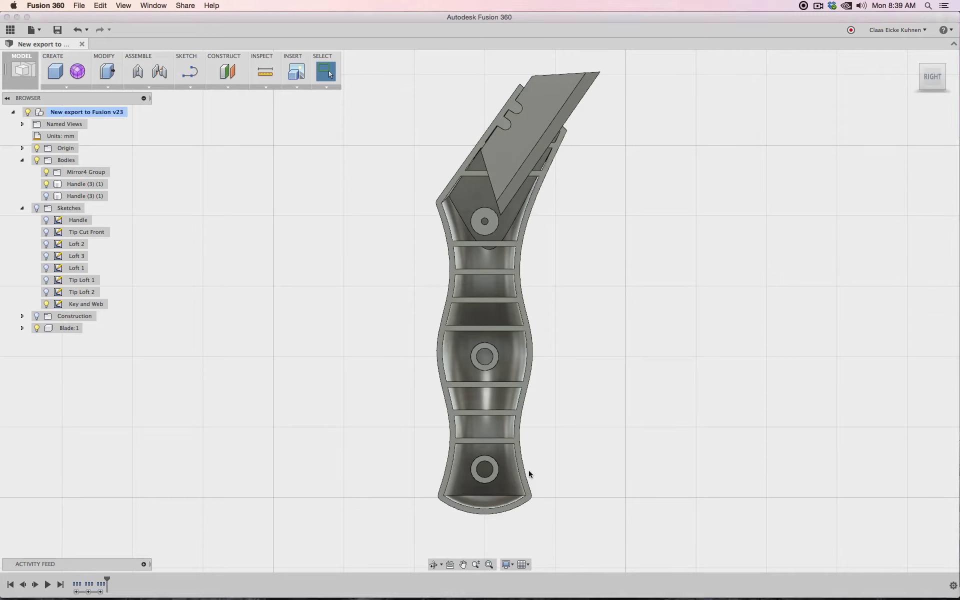
{"action": "left_click", "coordinate": [76, 592]}
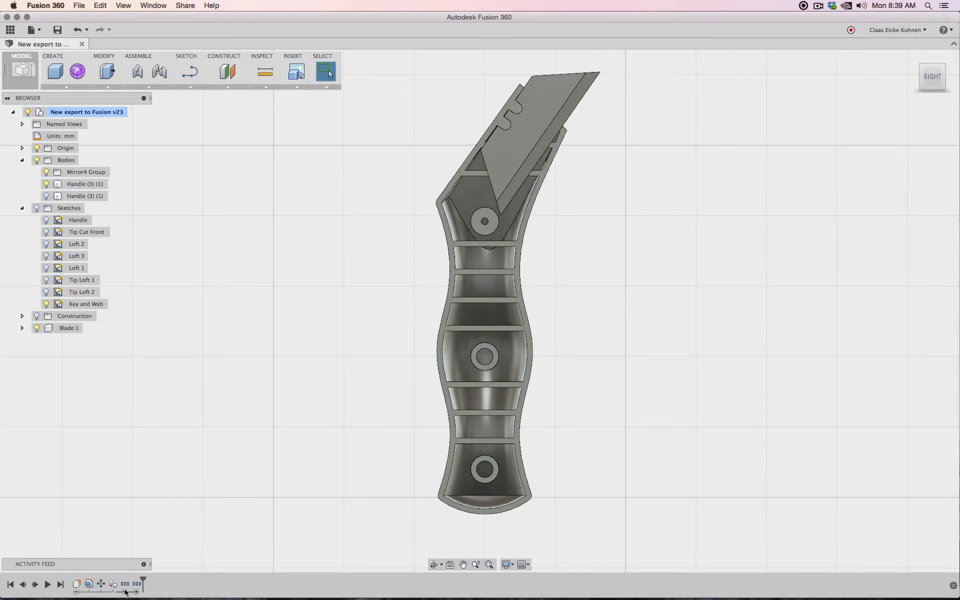
{"action": "left_click", "coordinate": [76, 592]}
{"action": "left_click", "coordinate": [88, 592]}
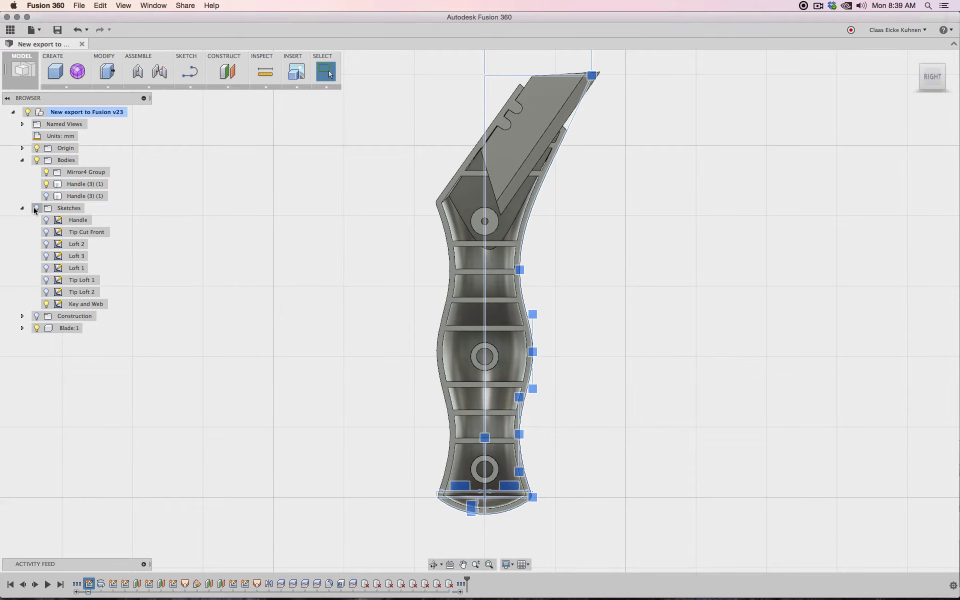
{"action": "right_click", "coordinate": [90, 585]}
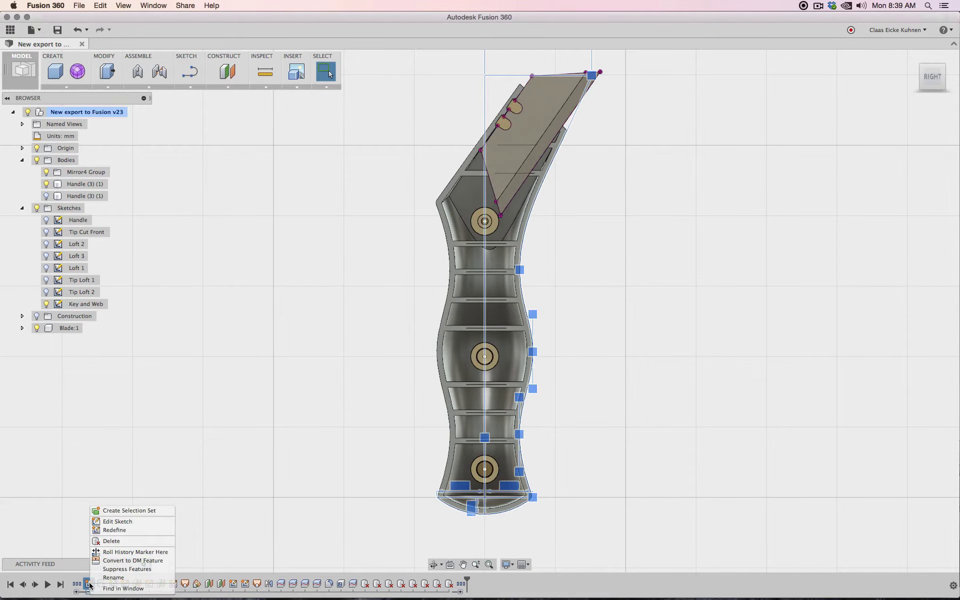
{"action": "left_click", "coordinate": [119, 524]}
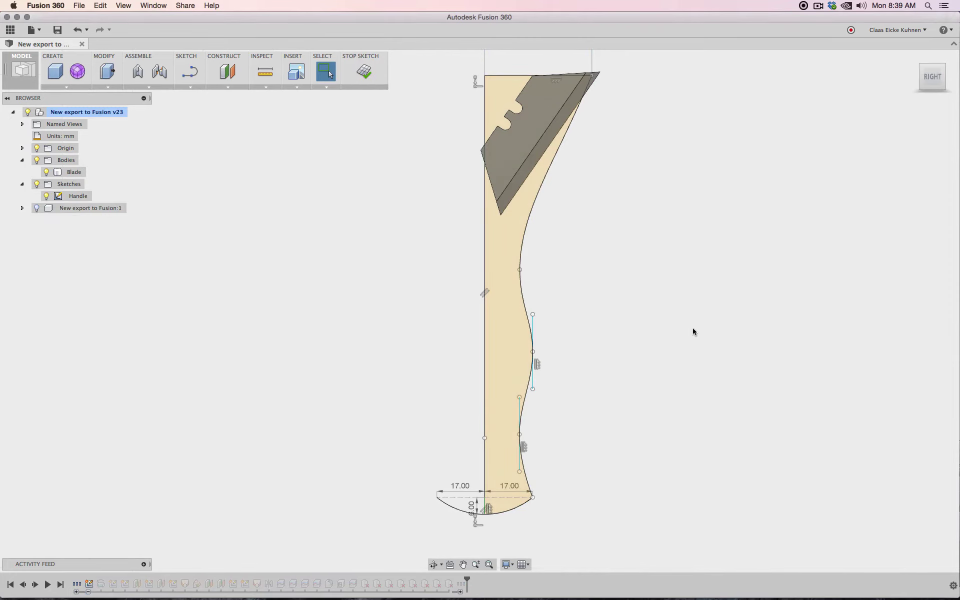
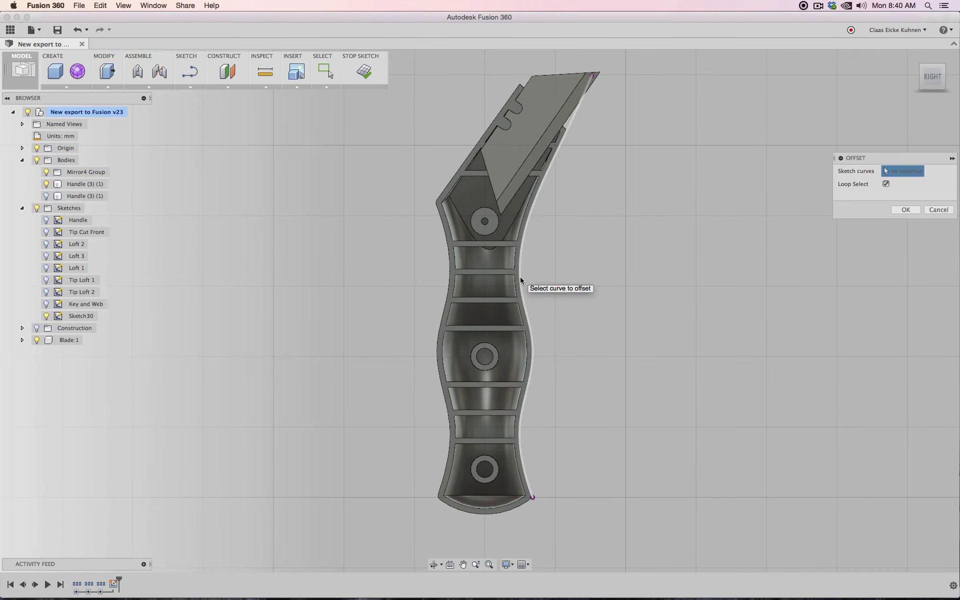
Offset the curve along the handle's blade-edge side 1 mm inward in the new sketch
{"action": "left_click", "coordinate": [520, 278]}
{"action": "scroll", "coordinate": [522, 290], "scroll_direction": "up", "scroll_amount": 5}
{"action": "scroll", "coordinate": [525, 305], "scroll_direction": "up", "scroll_amount": 3}
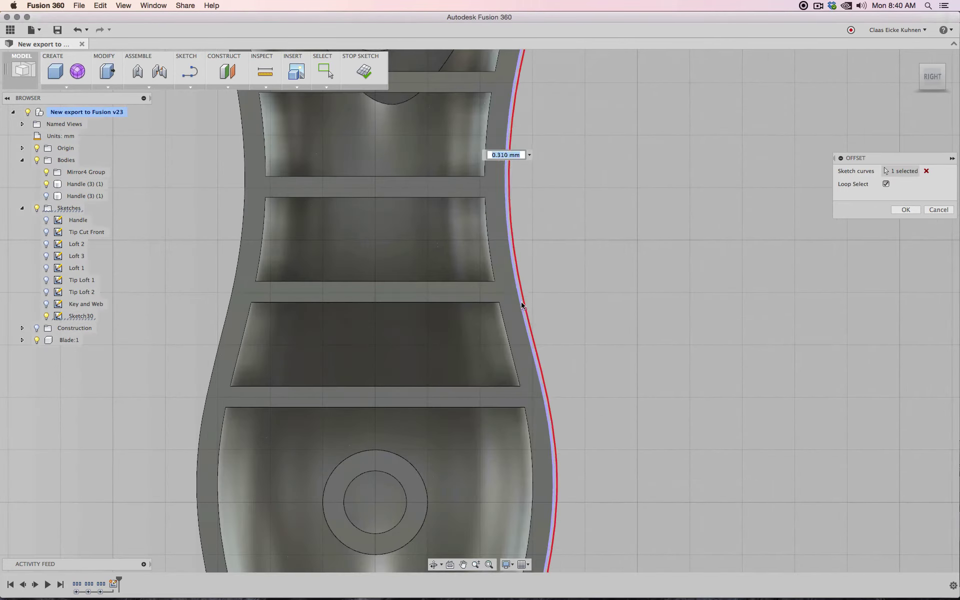
{"action": "type", "text": "1"}
{"action": "key", "text": "Return"}
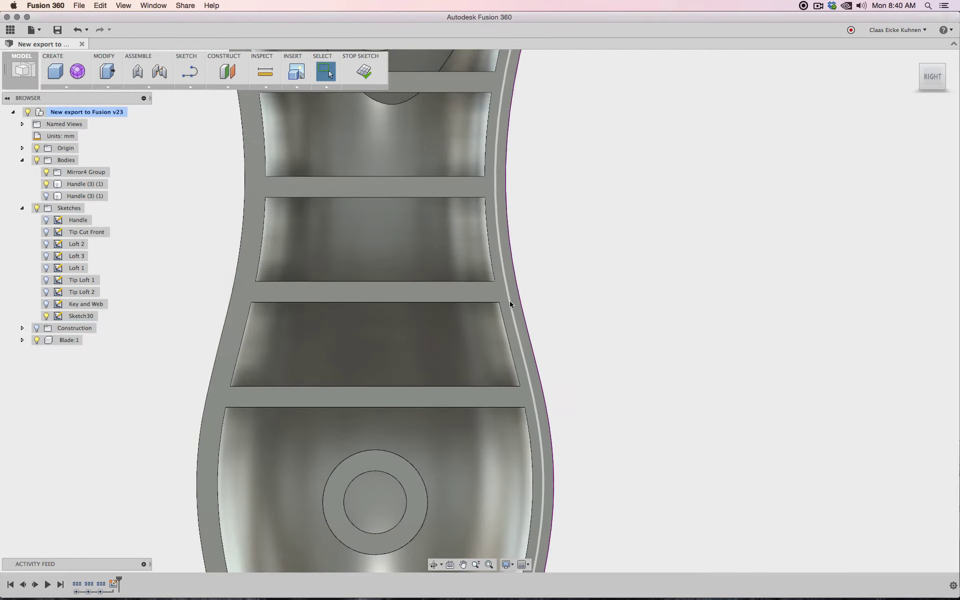
Close a profile beside the grip with three perpendicular lines between the offset curve's upper and lower ends, the lower line about 10 mm, and finish the sketch
{"action": "scroll", "coordinate": [613, 299], "scroll_direction": "down", "scroll_amount": 3}
{"action": "scroll", "coordinate": [613, 300], "scroll_direction": "down", "scroll_amount": 3}
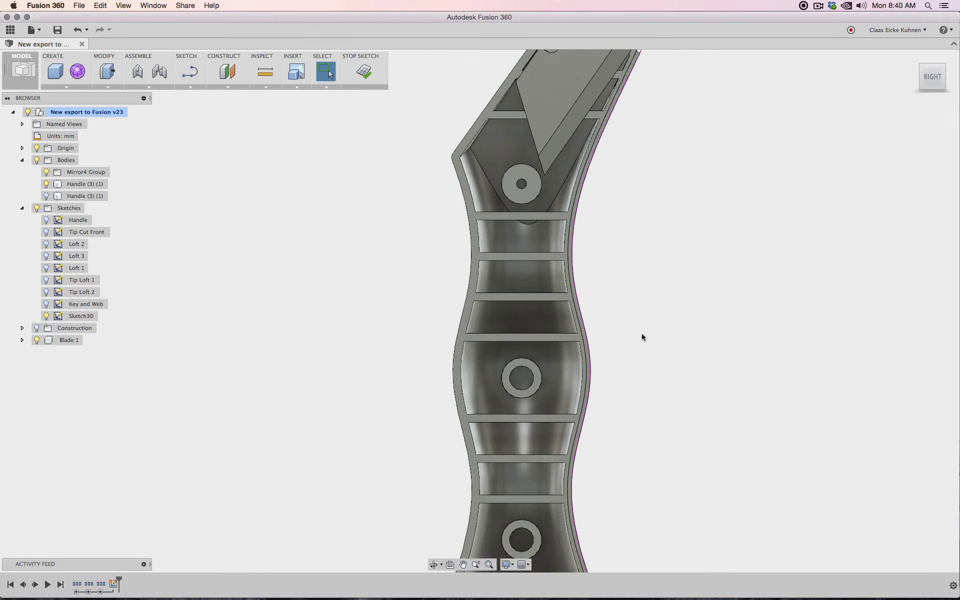
{"action": "middle_click_drag", "start_coordinate": [657, 380], "coordinate": [621, 243]}
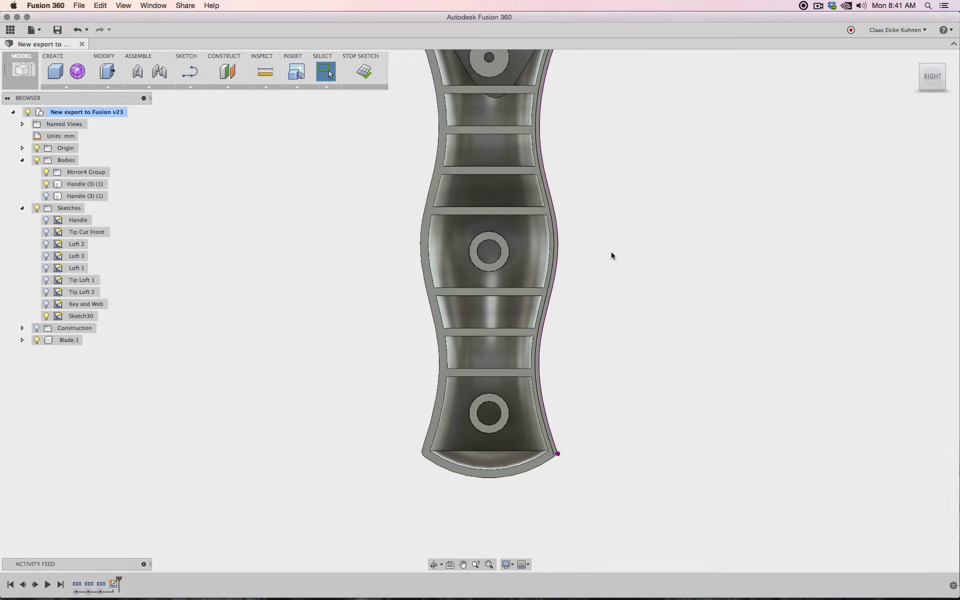
{"action": "middle_click_drag", "start_coordinate": [600, 319], "coordinate": [569, 406]}
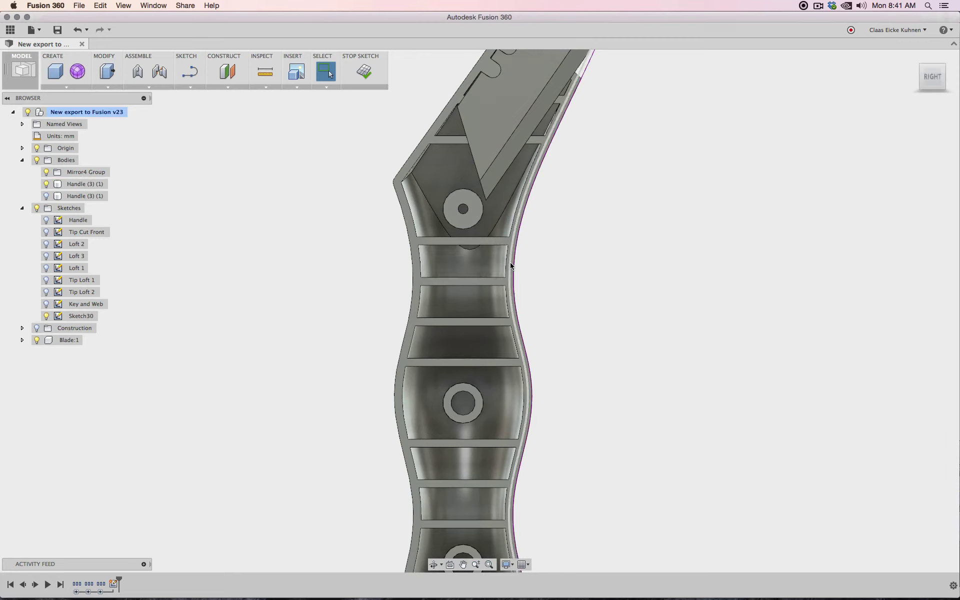
{"action": "left_click", "coordinate": [190, 72]}
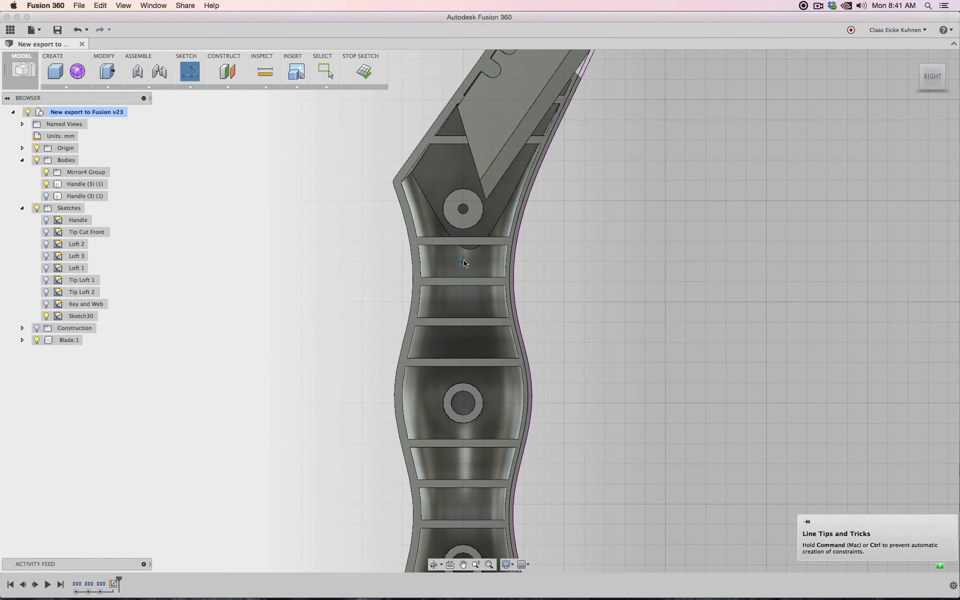
{"action": "left_click", "coordinate": [509, 261]}
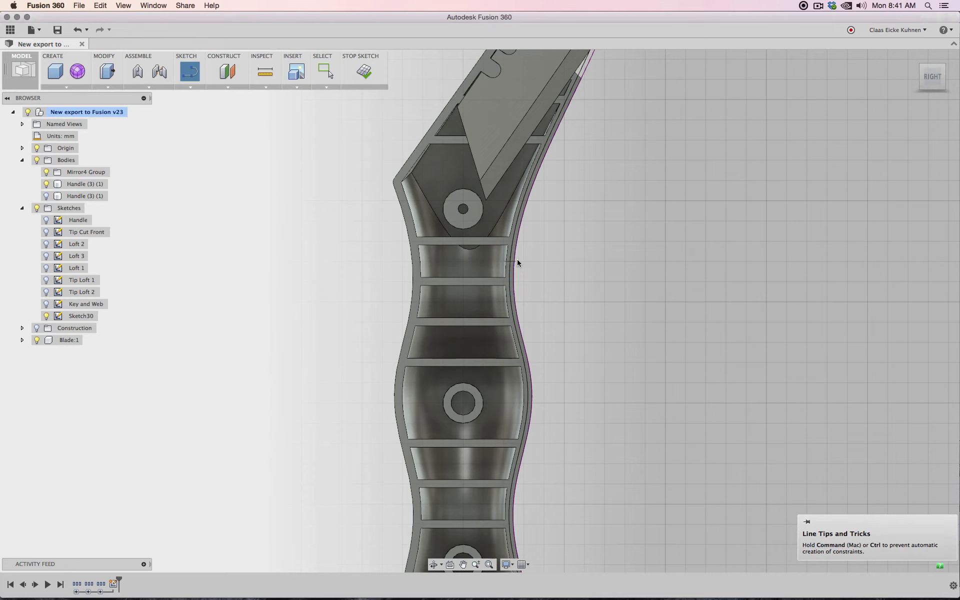
{"action": "left_click", "coordinate": [564, 261]}
{"action": "middle_click_drag", "start_coordinate": [565, 379], "coordinate": [571, 218]}
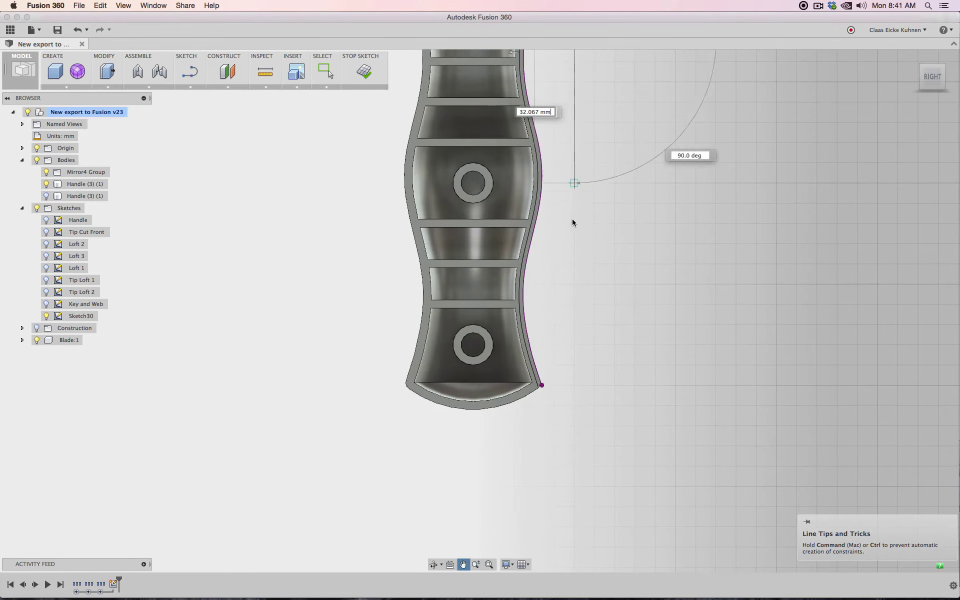
{"action": "left_click", "coordinate": [575, 375]}
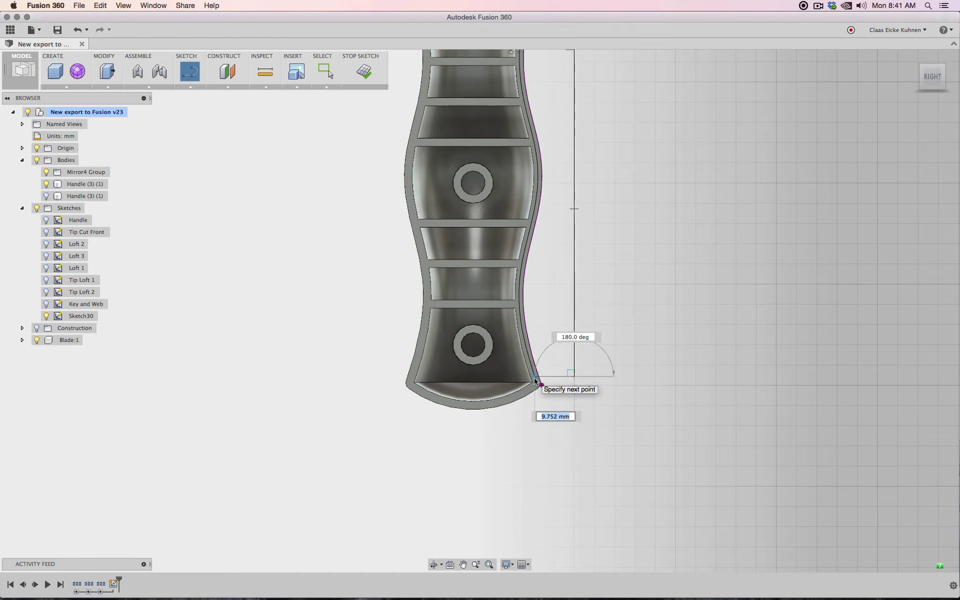
{"action": "left_click", "coordinate": [535, 381]}
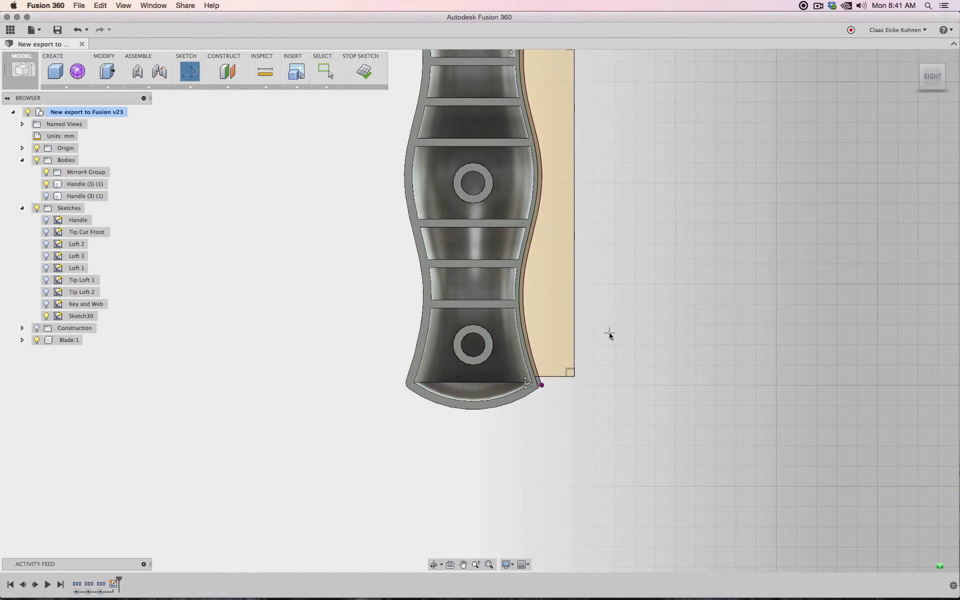
{"action": "scroll", "coordinate": [611, 330], "scroll_direction": "down", "scroll_amount": 5}
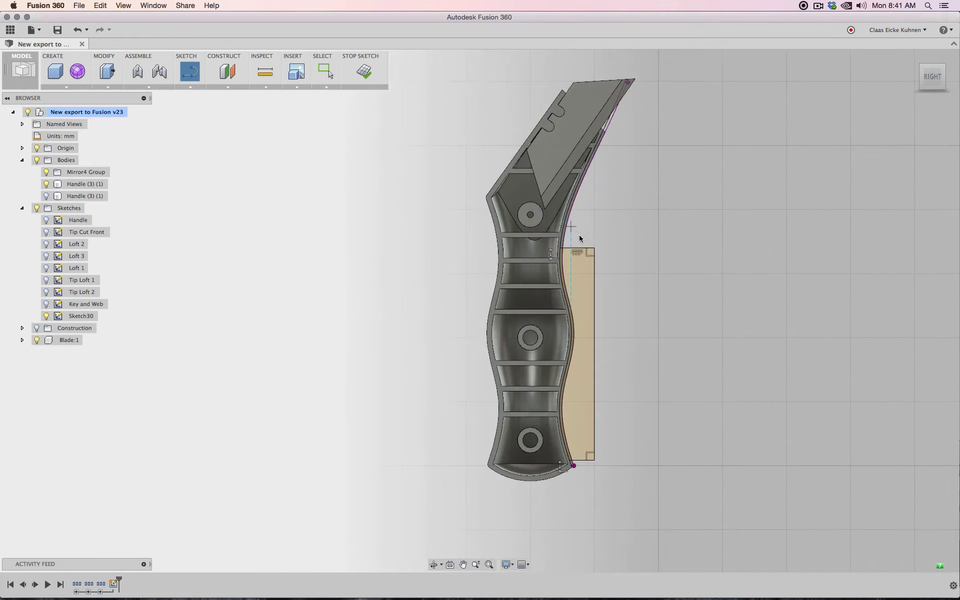
{"action": "scroll", "coordinate": [600, 235], "scroll_direction": "up", "scroll_amount": 6}
{"action": "scroll", "coordinate": [612, 236], "scroll_direction": "up", "scroll_amount": 5}
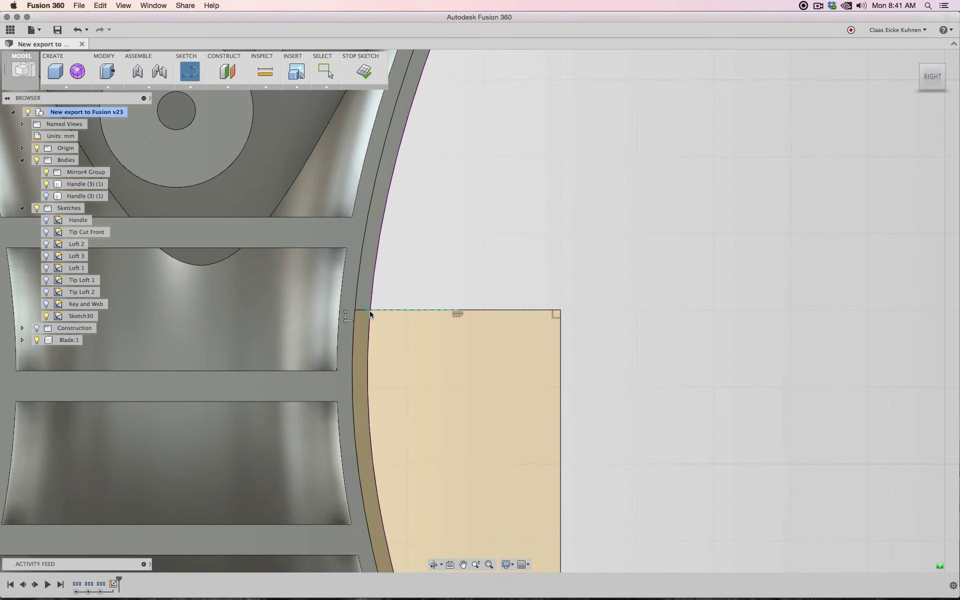
{"action": "scroll", "coordinate": [610, 325], "scroll_direction": "down", "scroll_amount": 9}
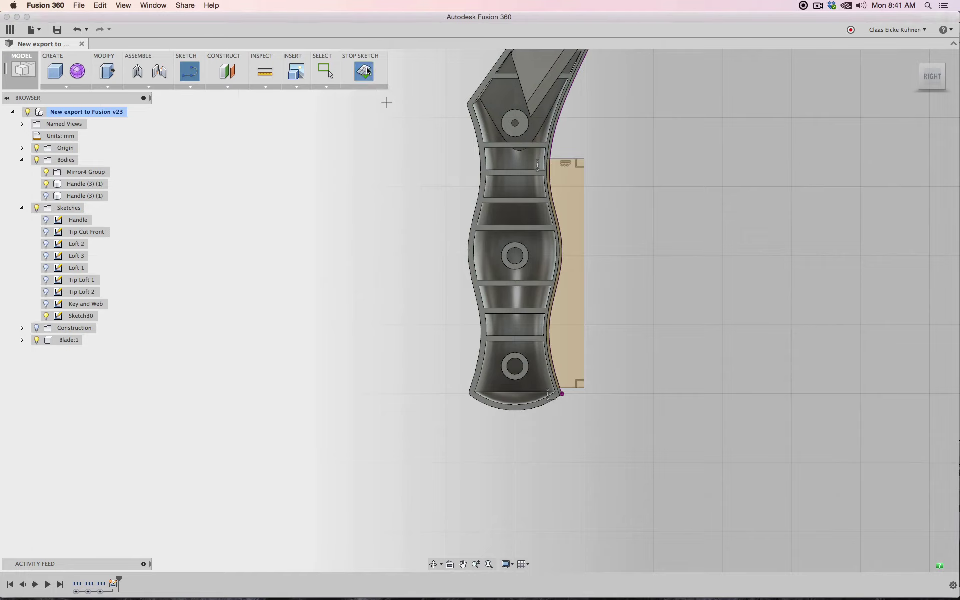
{"action": "left_click", "coordinate": [366, 72]}
Reopen the grip profile sketch and draw a separate vertical line below the handle, aligned with the screw boss centres
{"action": "middle_click_drag", "start_coordinate": [844, 114], "coordinate": [786, 163]}
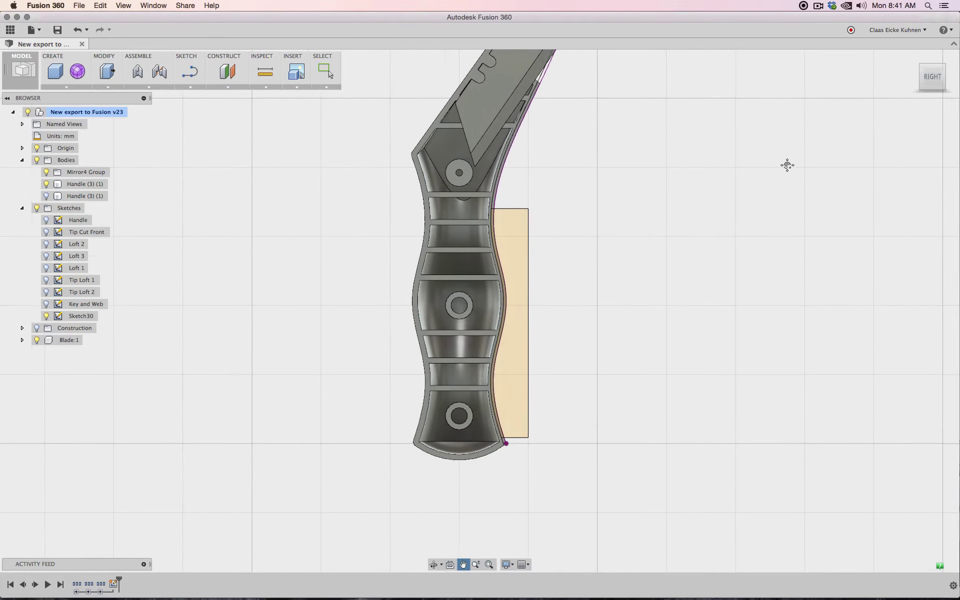
{"action": "left_click_drag", "start_coordinate": [909, 85], "coordinate": [187, 182]}
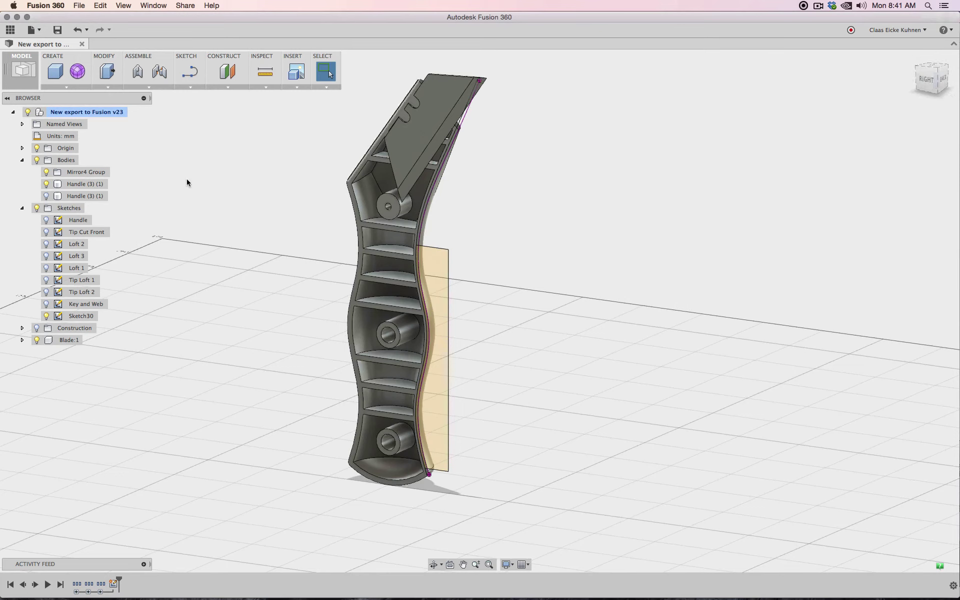
{"action": "left_click", "coordinate": [67, 87]}
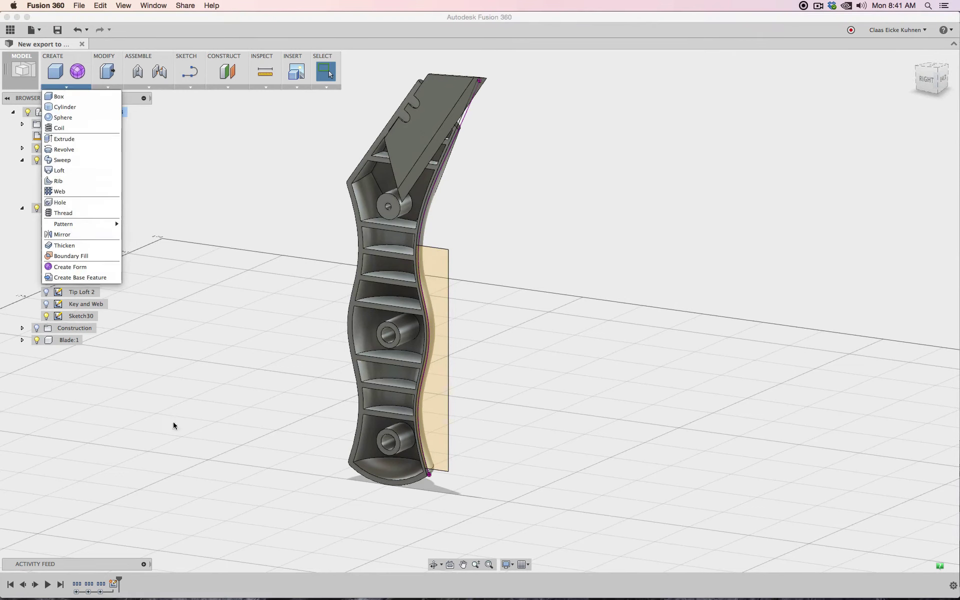
{"action": "left_click", "coordinate": [134, 588]}
{"action": "left_click", "coordinate": [114, 584]}
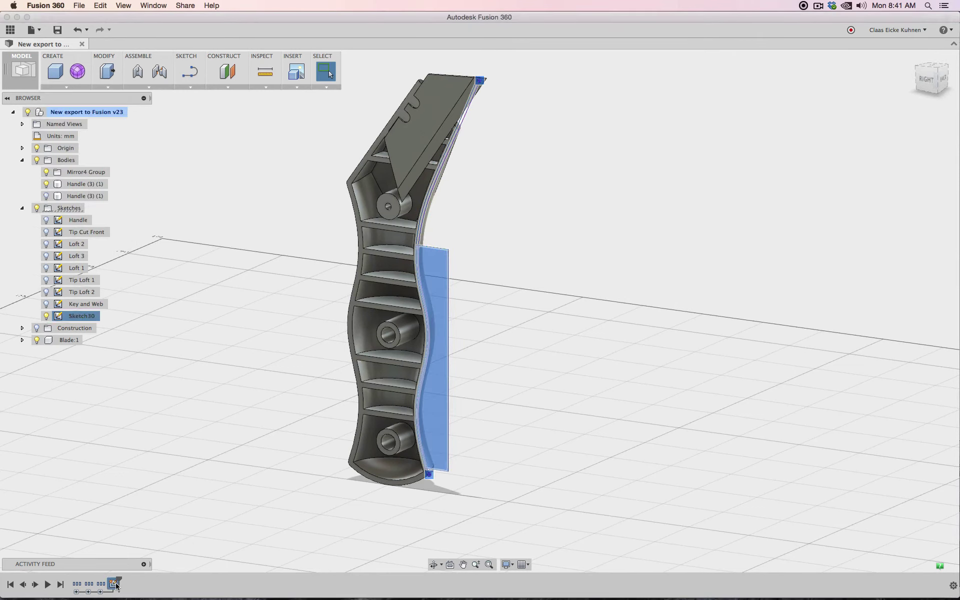
{"action": "right_click", "coordinate": [113, 584]}
{"action": "left_click", "coordinate": [141, 522]}
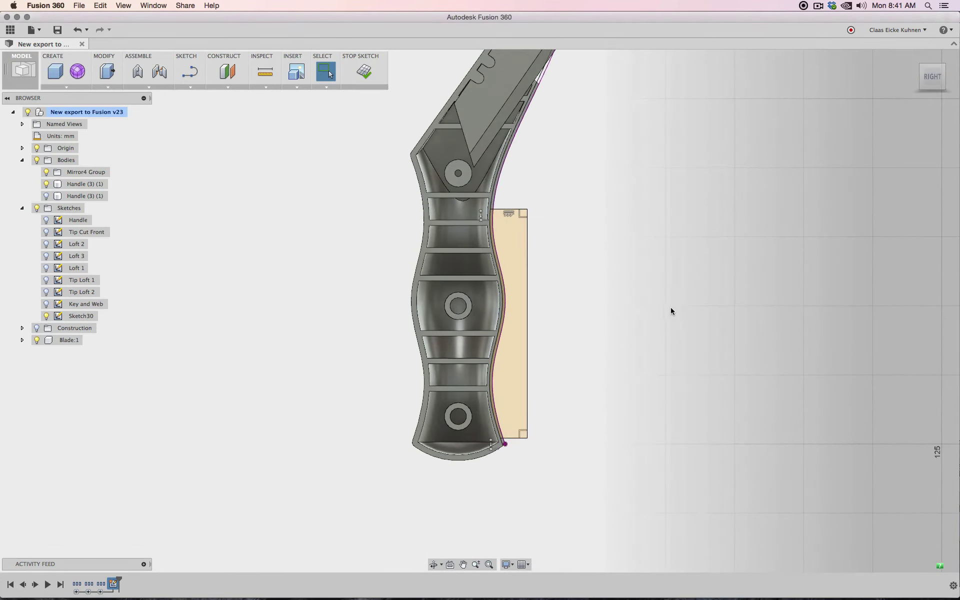
{"action": "left_click", "coordinate": [190, 72]}
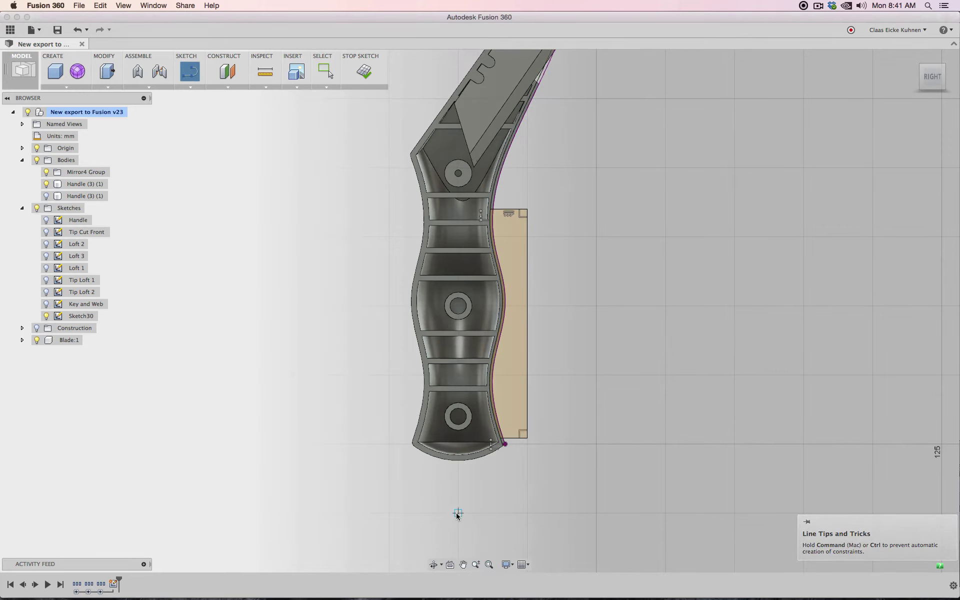
{"action": "scroll", "coordinate": [465, 513], "scroll_direction": "up", "scroll_amount": 5}
{"action": "left_click", "coordinate": [458, 330]}
{"action": "left_click", "coordinate": [459, 418]}
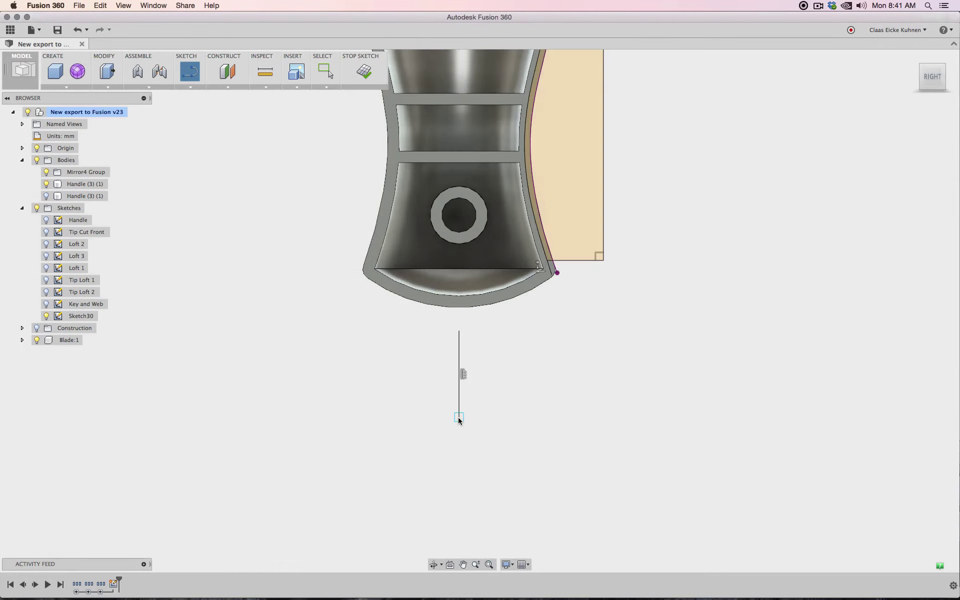
{"action": "key", "text": "Escape"}
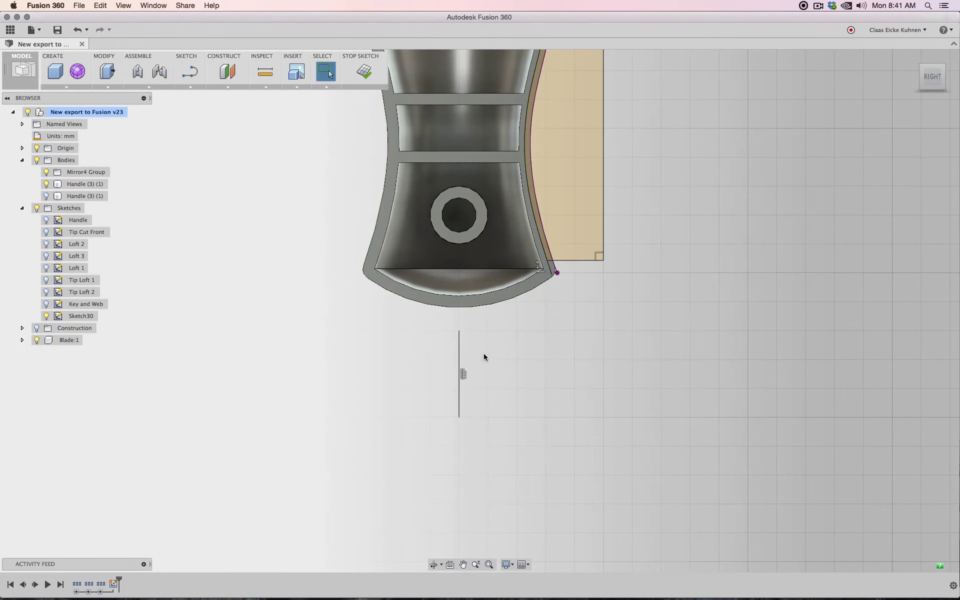
Convert the vertical centre line below the handle to a construction line and finish the sketch
{"action": "right_click", "coordinate": [459, 347]}
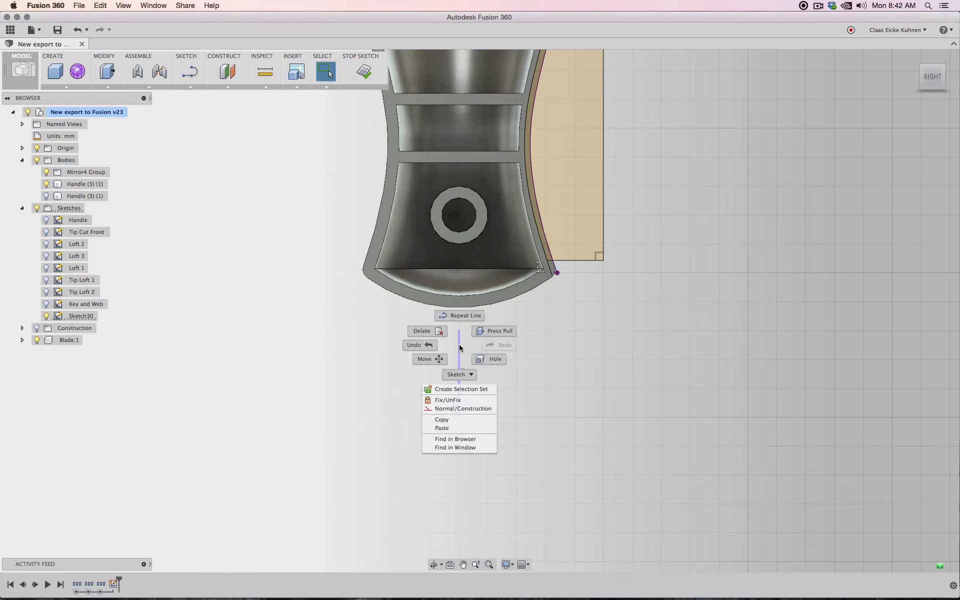
{"action": "left_click", "coordinate": [460, 408]}
{"action": "scroll", "coordinate": [564, 375], "scroll_direction": "down", "scroll_amount": 3}
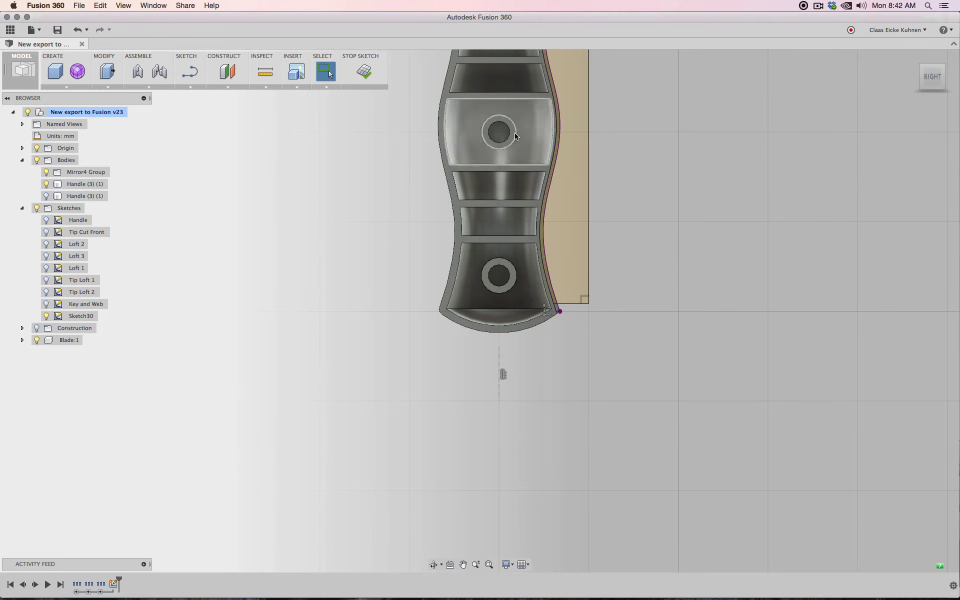
{"action": "middle_click_drag", "start_coordinate": [592, 320], "coordinate": [561, 390]}
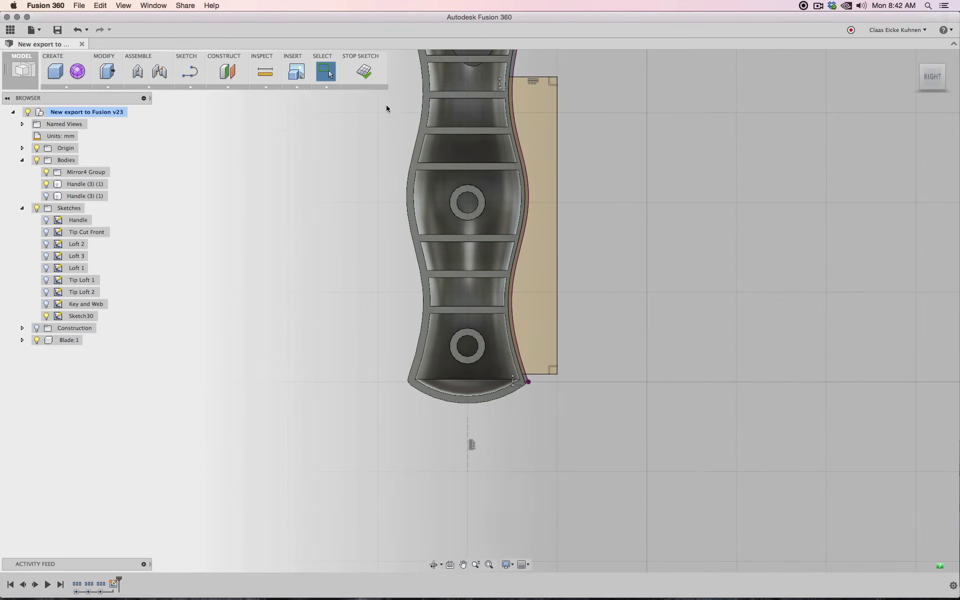
{"action": "left_click", "coordinate": [366, 69]}
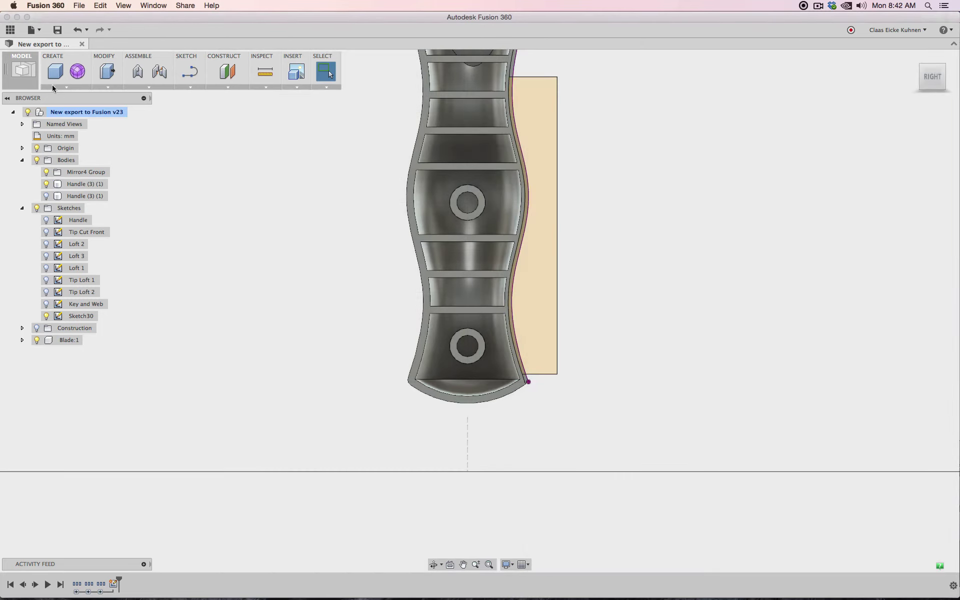
Revolve both closed regions beside the grip 360 degrees around the vertical construction line as a new body
{"action": "left_click", "coordinate": [66, 87]}
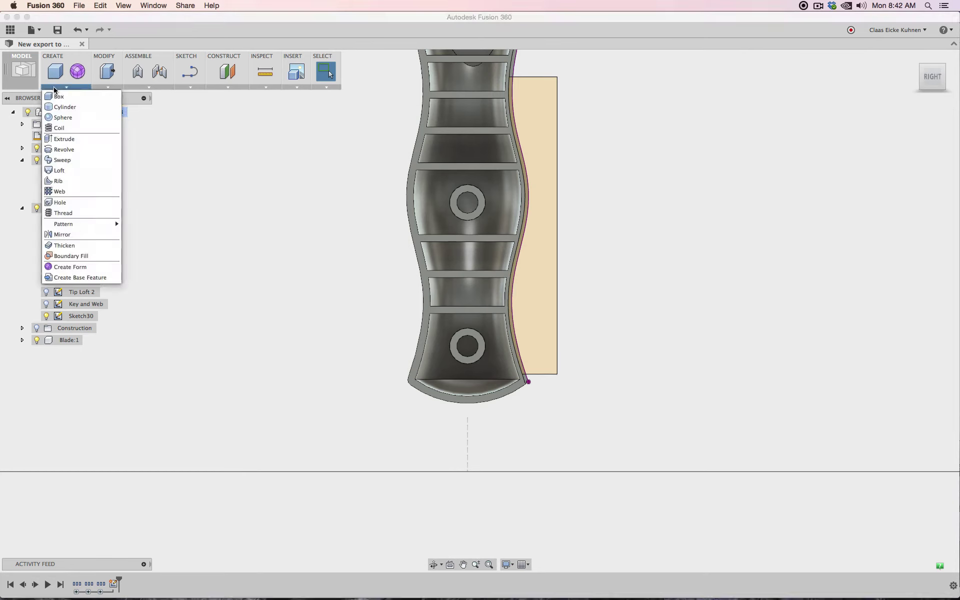
{"action": "left_click", "coordinate": [77, 150]}
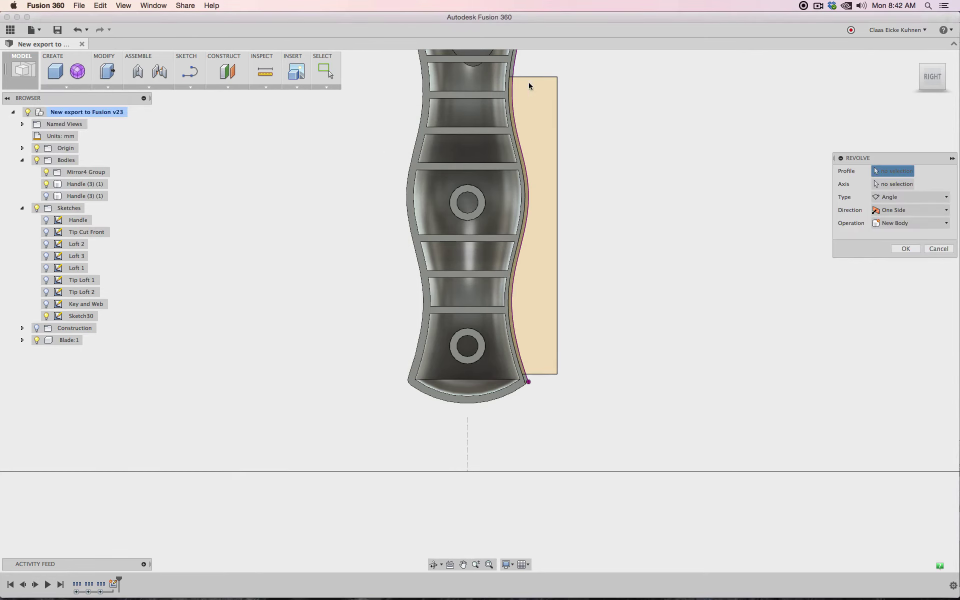
{"action": "scroll", "coordinate": [529, 109], "scroll_direction": "up", "scroll_amount": 5}
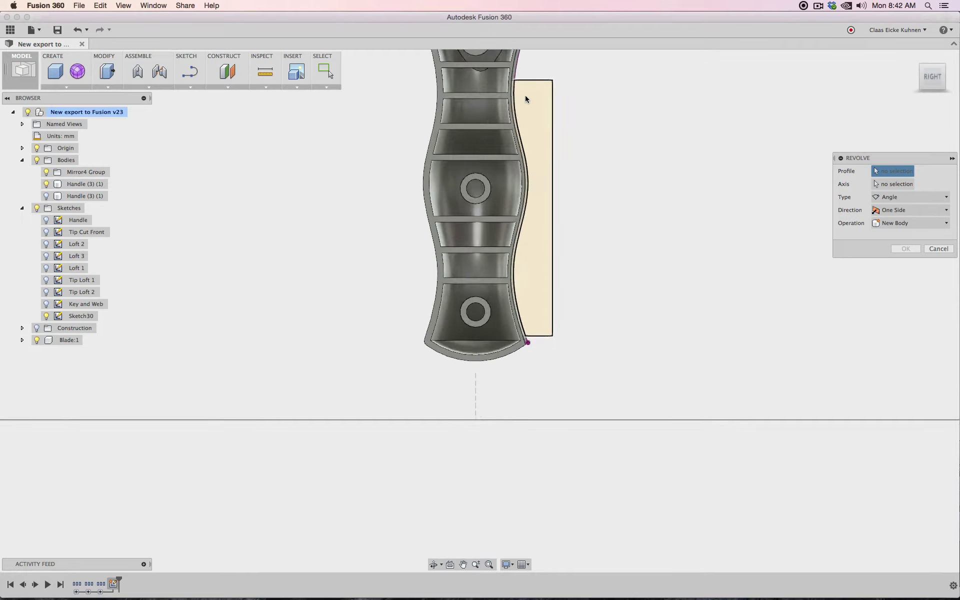
{"action": "middle_click_drag", "start_coordinate": [524, 94], "coordinate": [531, 192]}
{"action": "scroll", "coordinate": [497, 169], "scroll_direction": "up", "scroll_amount": 3}
{"action": "left_click", "coordinate": [498, 173]}
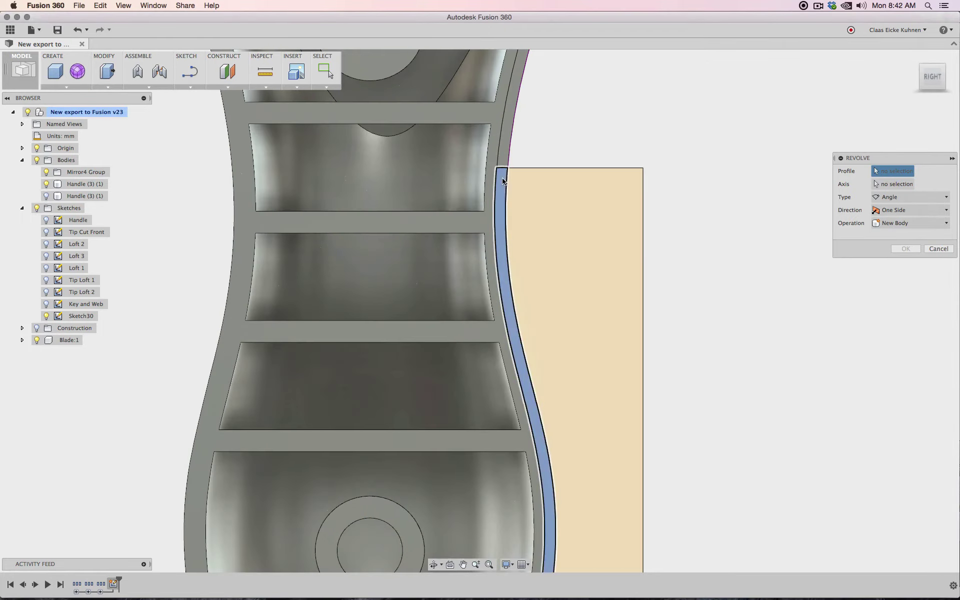
{"action": "left_click", "coordinate": [530, 187]}
{"action": "scroll", "coordinate": [763, 325], "scroll_direction": "down", "scroll_amount": 6}
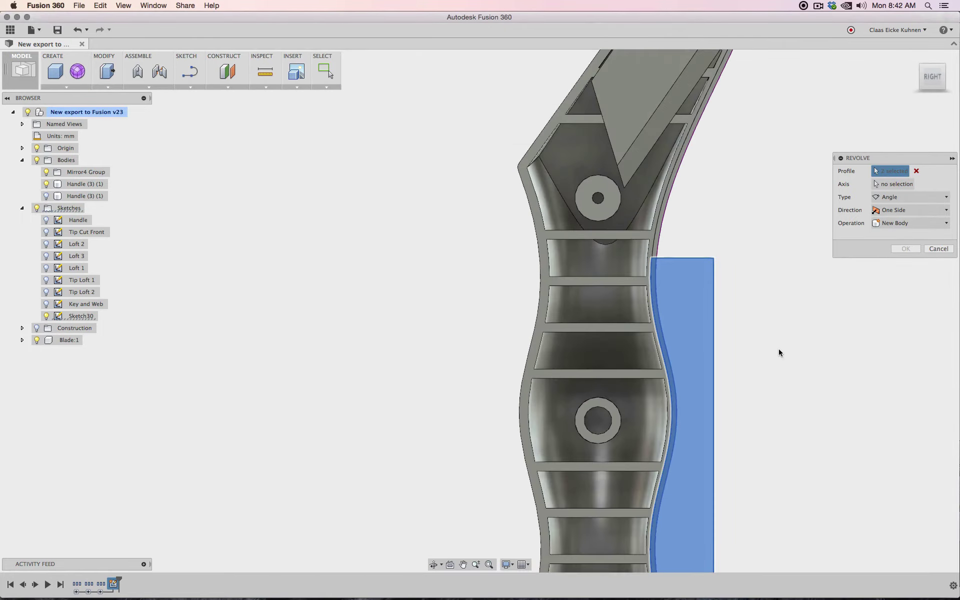
{"action": "middle_click_drag", "start_coordinate": [793, 306], "coordinate": [689, 206]}
{"action": "scroll", "coordinate": [656, 295], "scroll_direction": "down", "scroll_amount": 3}
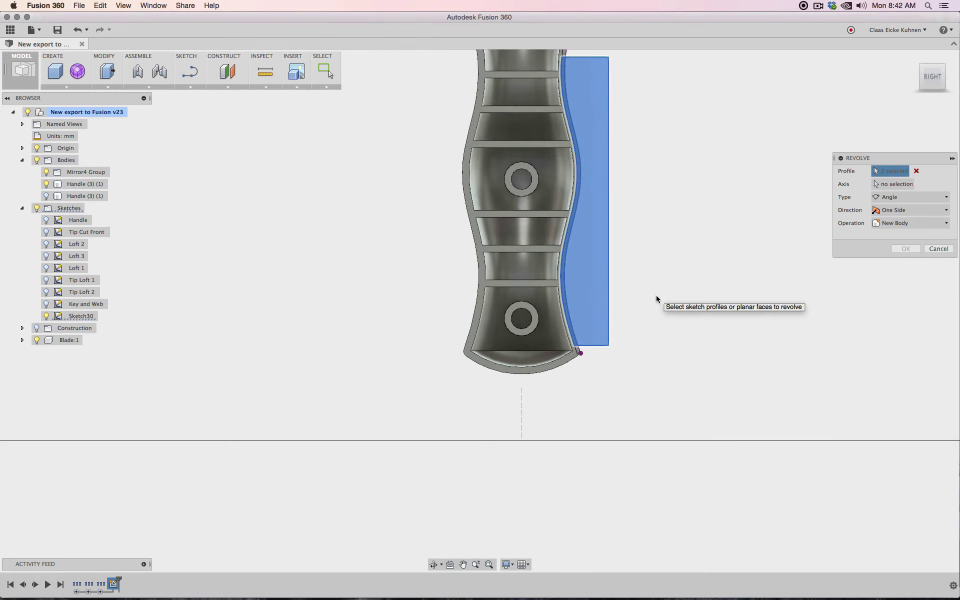
{"action": "left_click", "coordinate": [887, 185]}
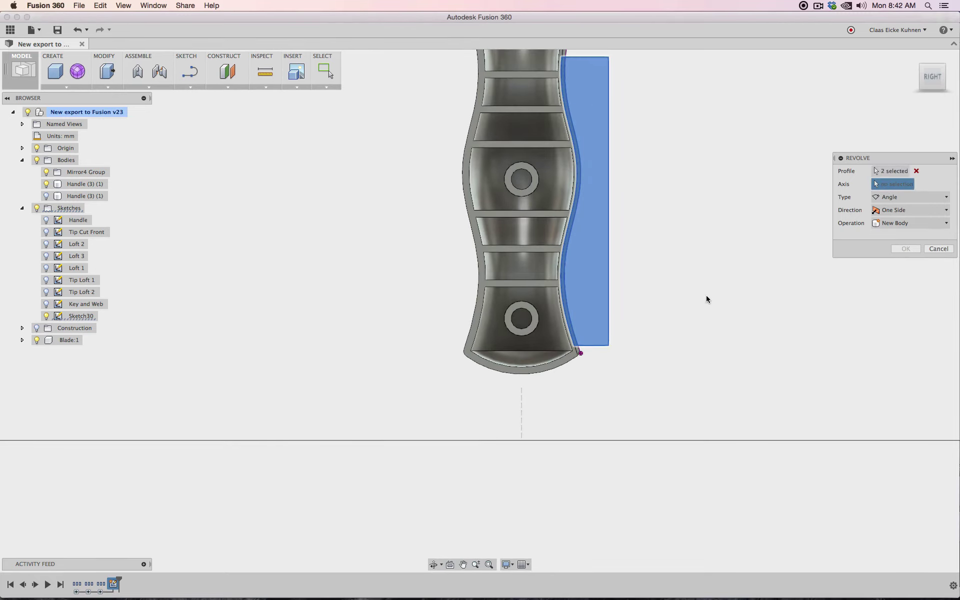
{"action": "left_click", "coordinate": [521, 408]}
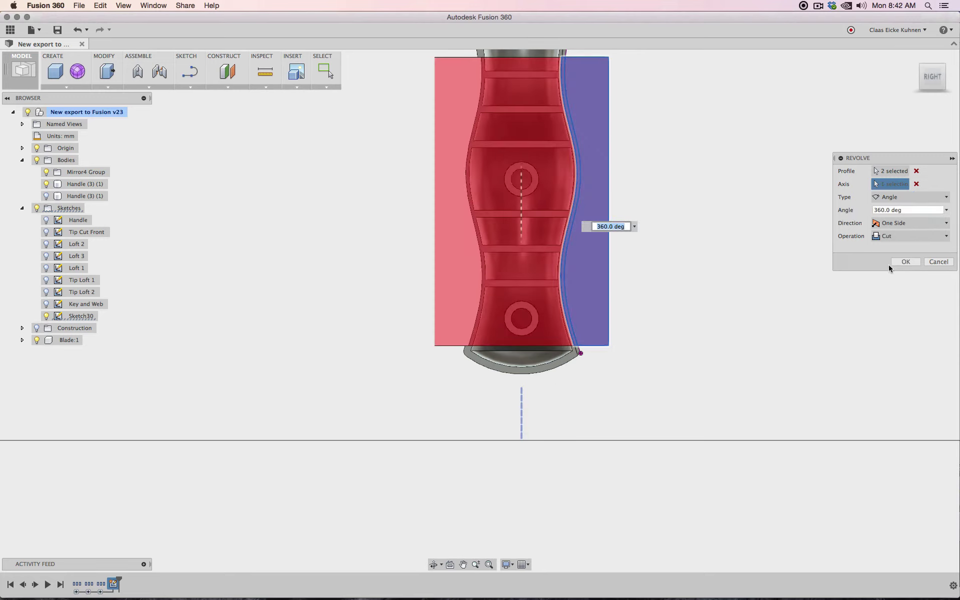
{"action": "left_click", "coordinate": [892, 236]}
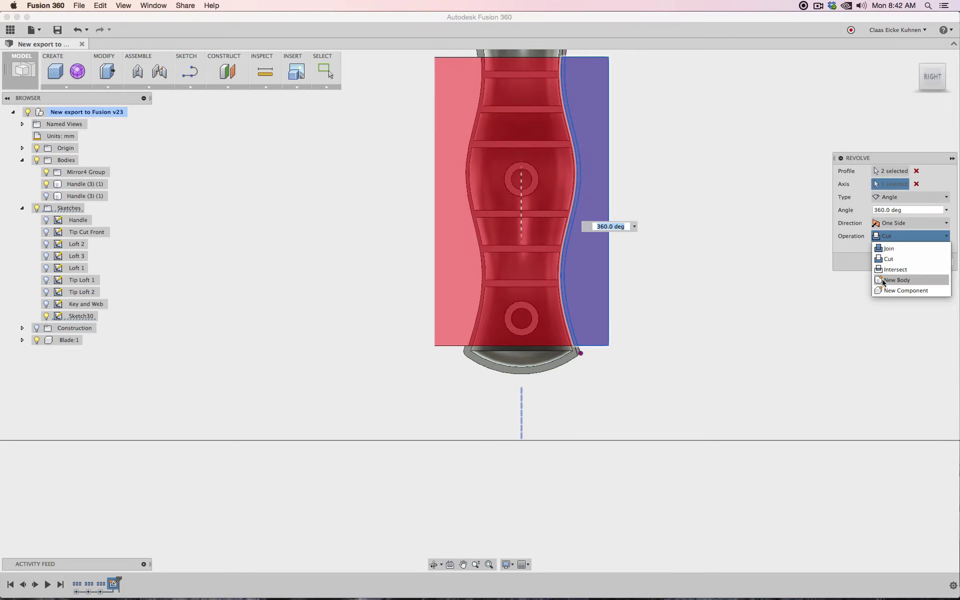
{"action": "left_click", "coordinate": [894, 280]}
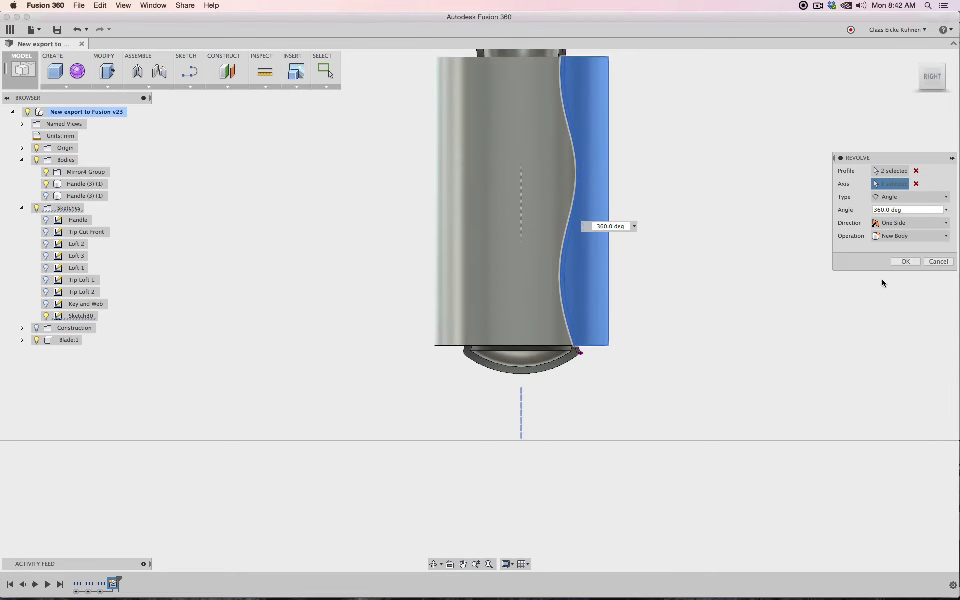
{"action": "left_click", "coordinate": [915, 262]}
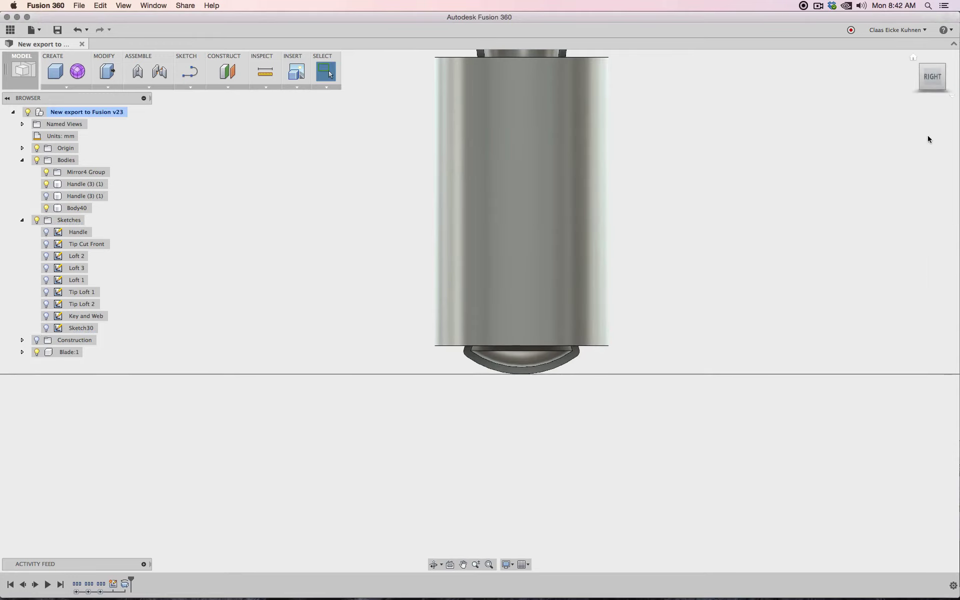
Split the visible handle half using the revolved cylinder body as the splitting tool
{"action": "mouse_move", "coordinate": [928, 85]}
{"action": "left_mouse_down"}
{"action": "mouse_move", "coordinate": [921, 100]}
{"action": "mouse_move", "coordinate": [871, 110]}
{"action": "mouse_move", "coordinate": [901, 114]}
{"action": "left_mouse_up"}
{"action": "scroll", "coordinate": [641, 284], "scroll_direction": "up", "scroll_amount": 5}
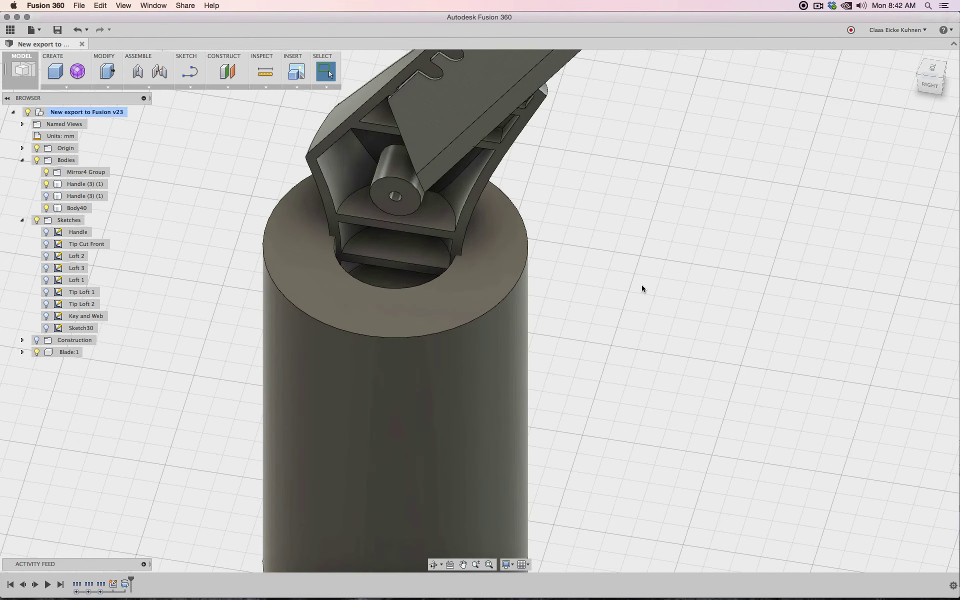
{"action": "scroll", "coordinate": [640, 284], "scroll_direction": "up", "scroll_amount": 3}
{"action": "scroll", "coordinate": [641, 285], "scroll_direction": "down", "scroll_amount": 5}
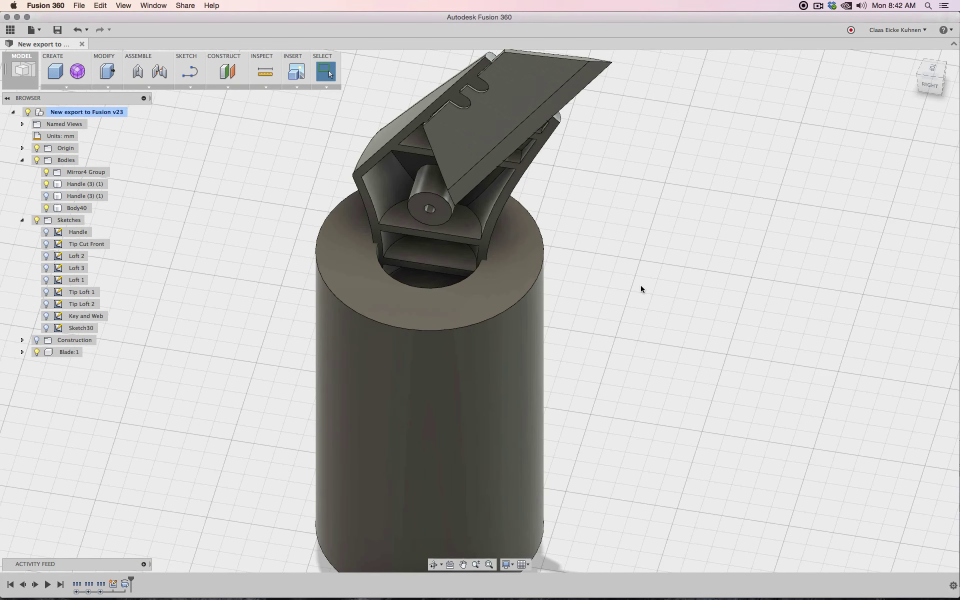
{"action": "scroll", "coordinate": [641, 289], "scroll_direction": "down", "scroll_amount": 4}
{"action": "scroll", "coordinate": [641, 289], "scroll_direction": "up", "scroll_amount": 1}
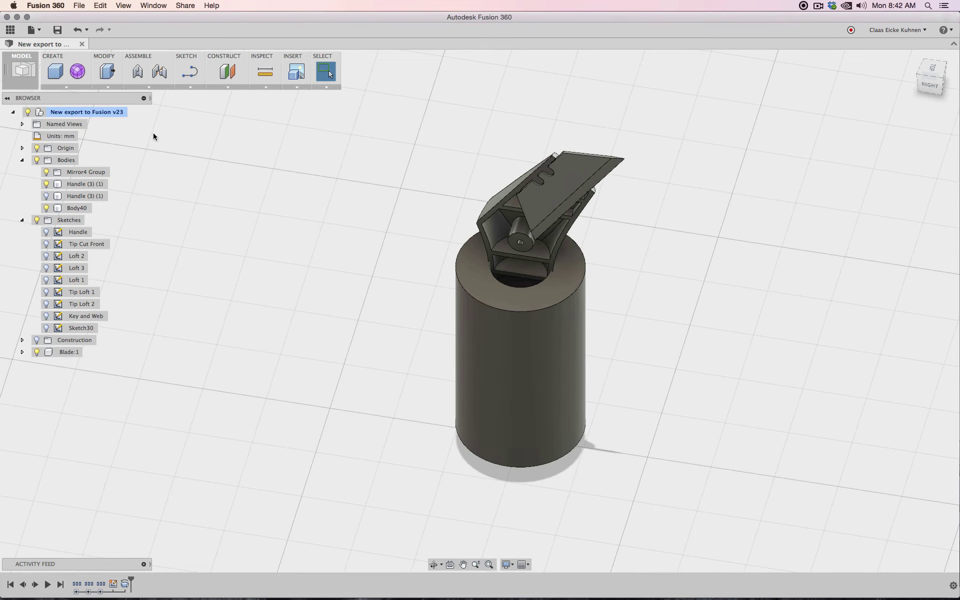
{"action": "left_click", "coordinate": [109, 87]}
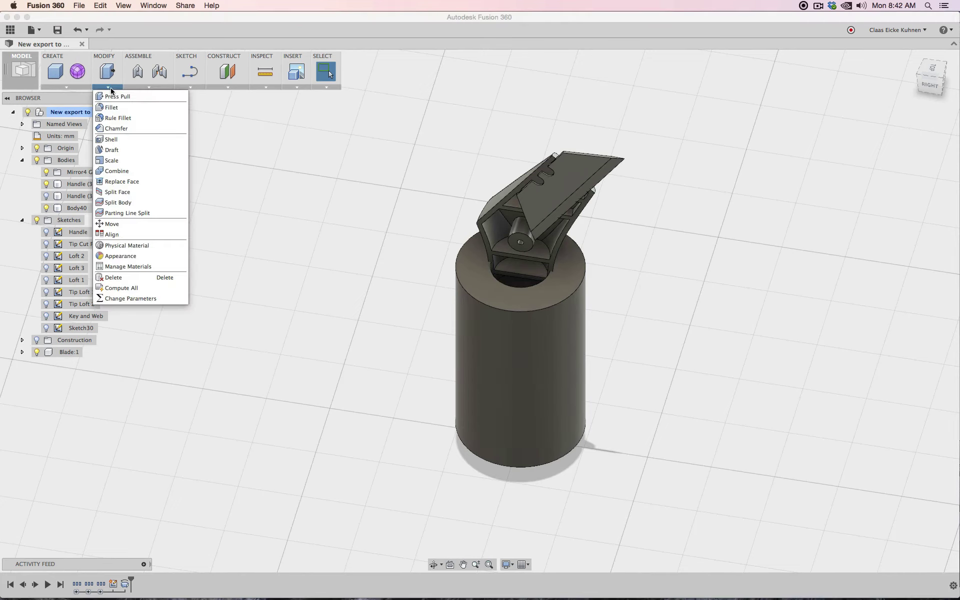
{"action": "left_click", "coordinate": [139, 202]}
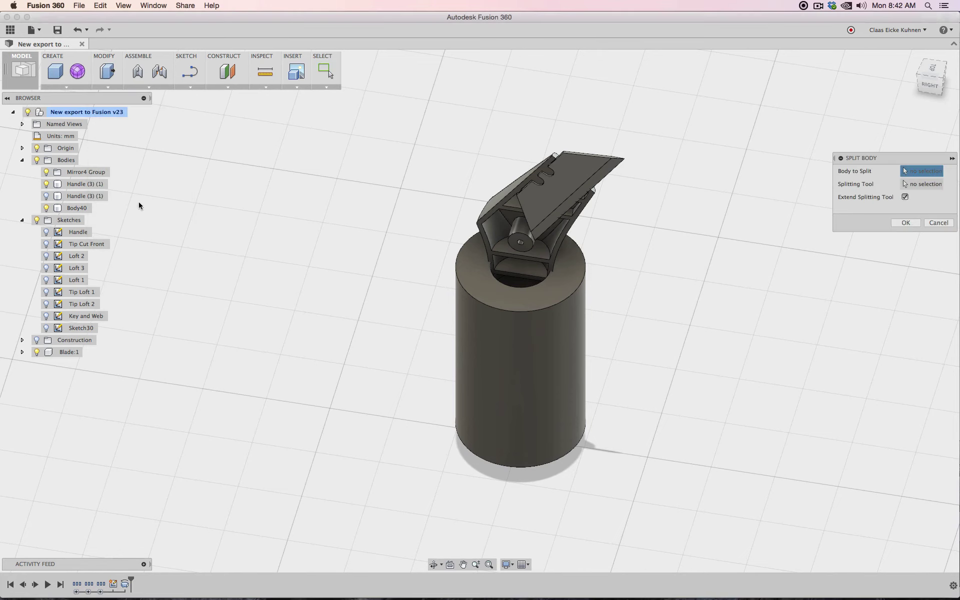
{"action": "left_click", "coordinate": [483, 216]}
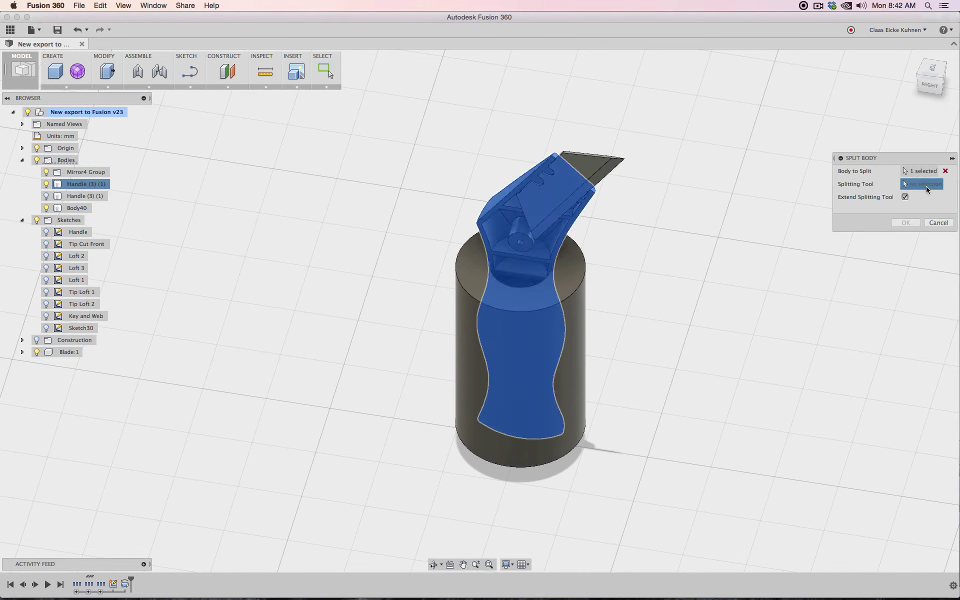
{"action": "left_click", "coordinate": [74, 209]}
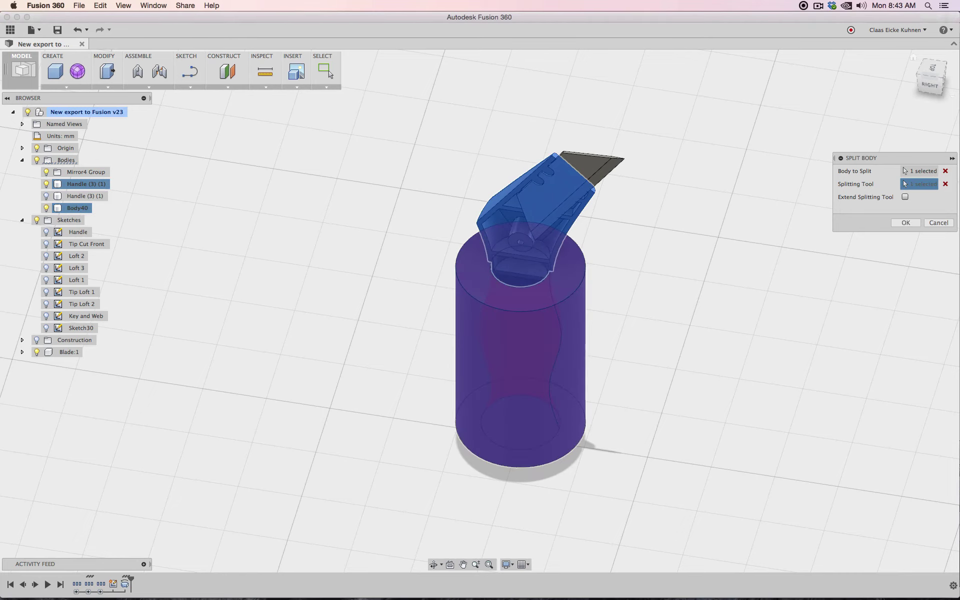
{"action": "left_click", "coordinate": [905, 223]}
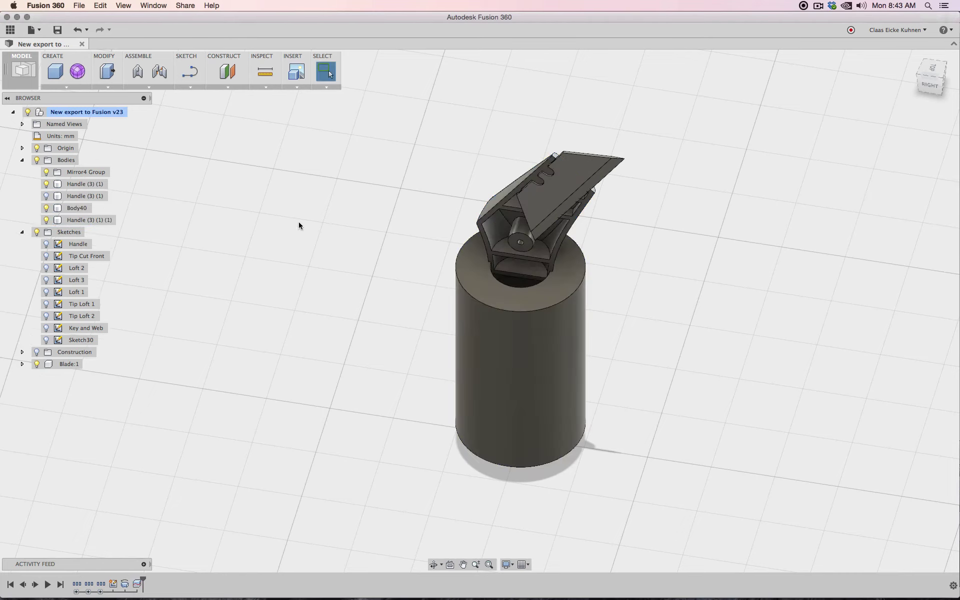
Hide the first handle half, show the opposite one, and split it with the same revolved body
{"action": "left_click", "coordinate": [46, 184]}
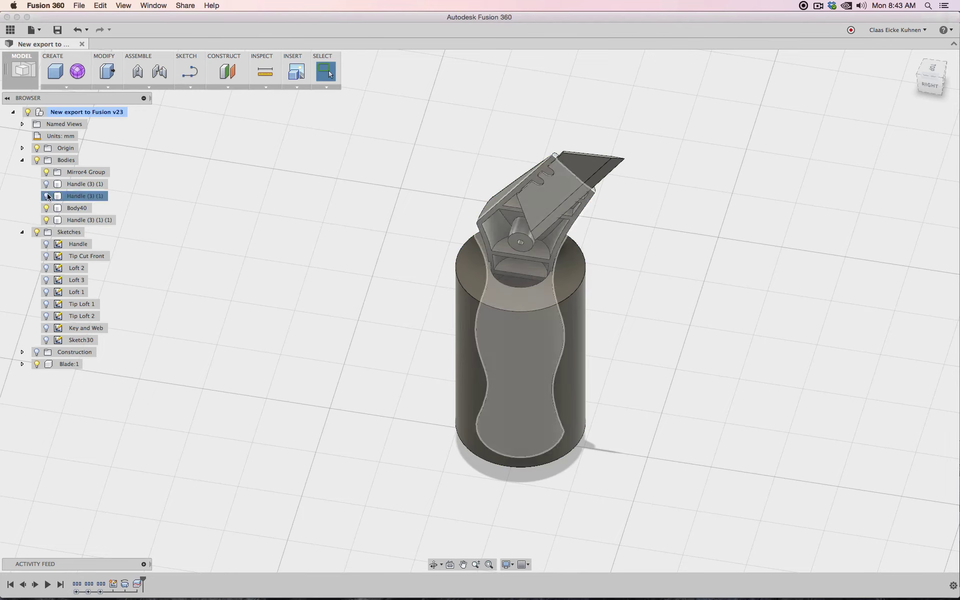
{"action": "left_click", "coordinate": [46, 196]}
{"action": "left_click", "coordinate": [103, 88]}
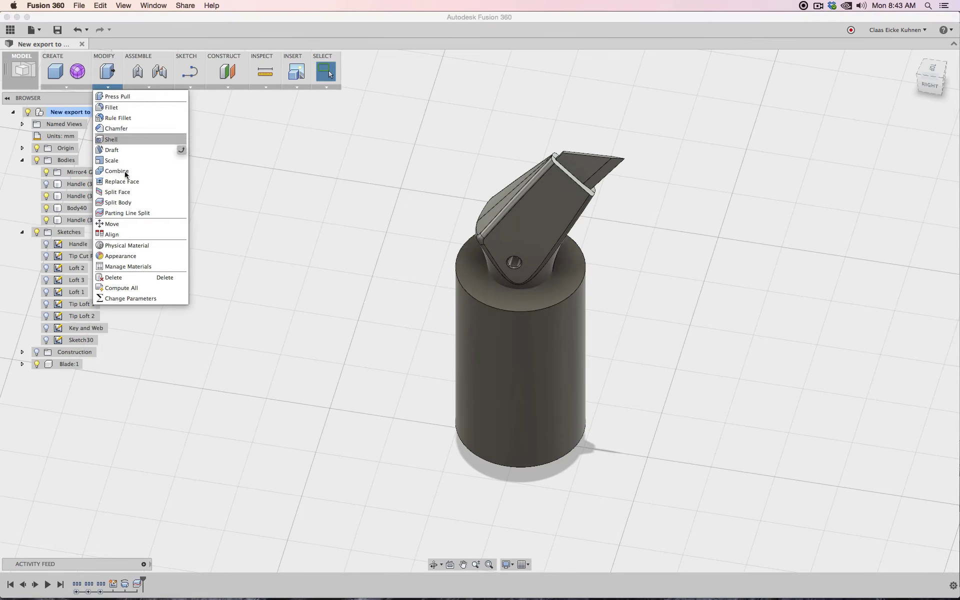
{"action": "left_click", "coordinate": [124, 202]}
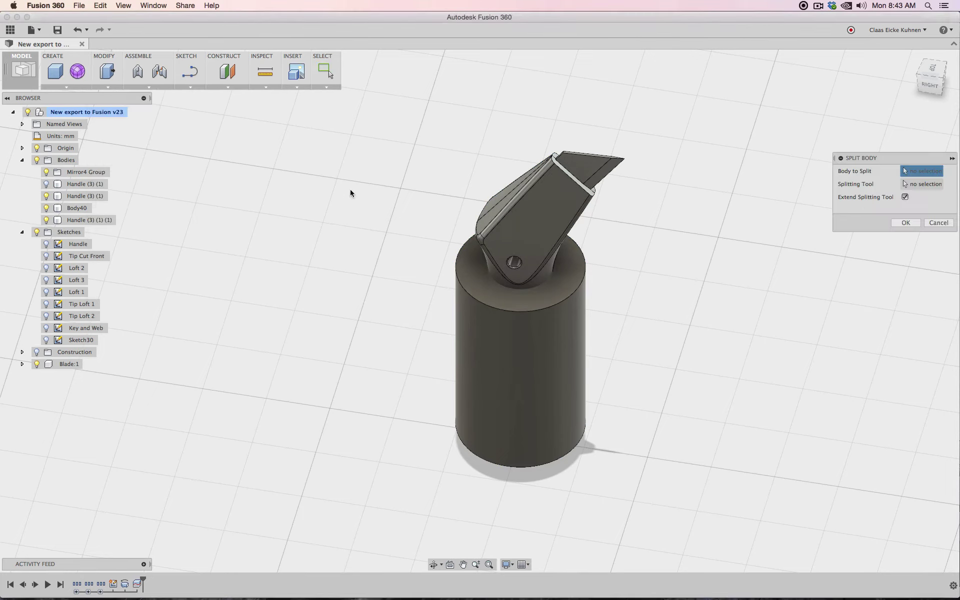
{"action": "left_click", "coordinate": [494, 226]}
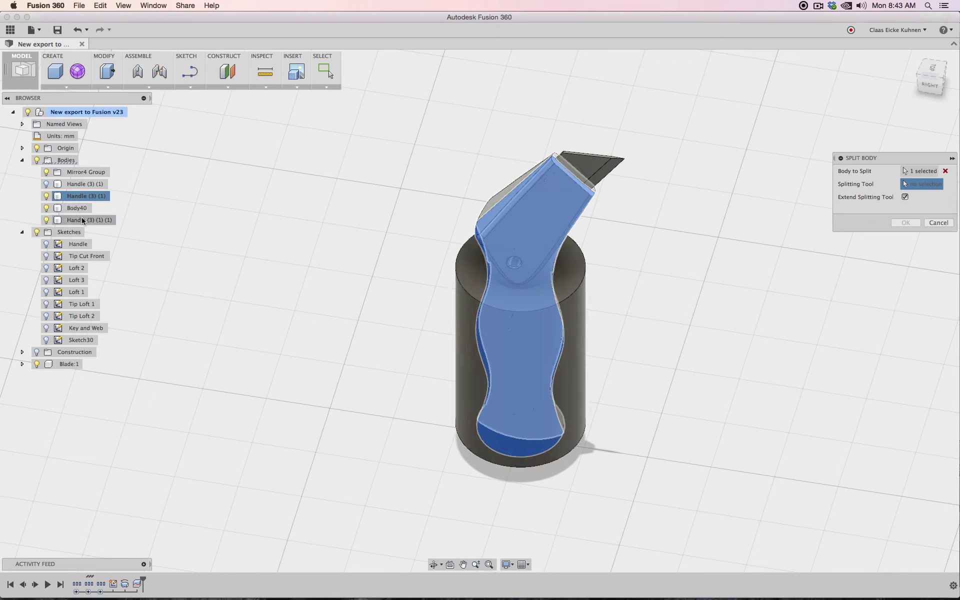
{"action": "left_click", "coordinate": [80, 208]}
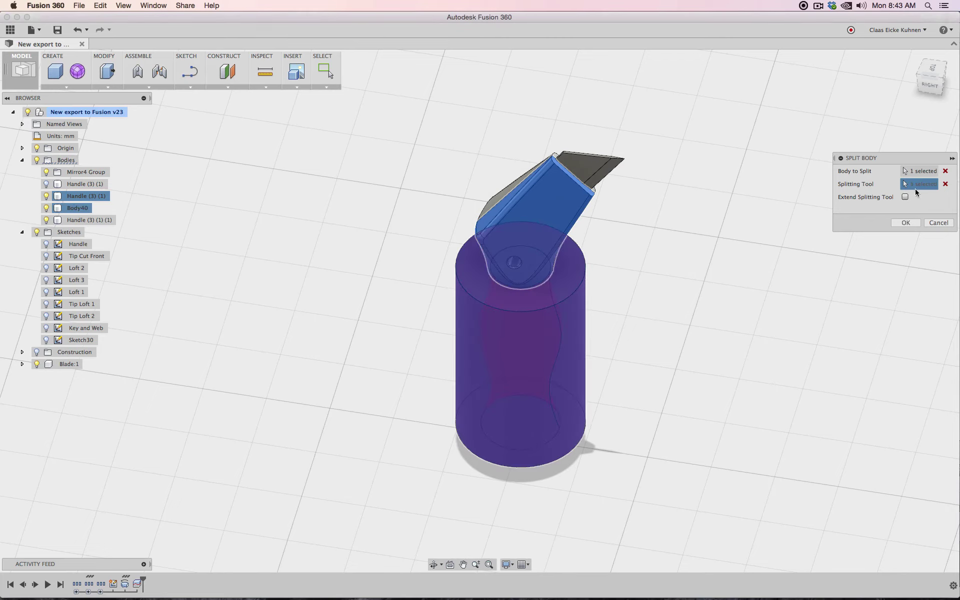
{"action": "left_click", "coordinate": [905, 224]}
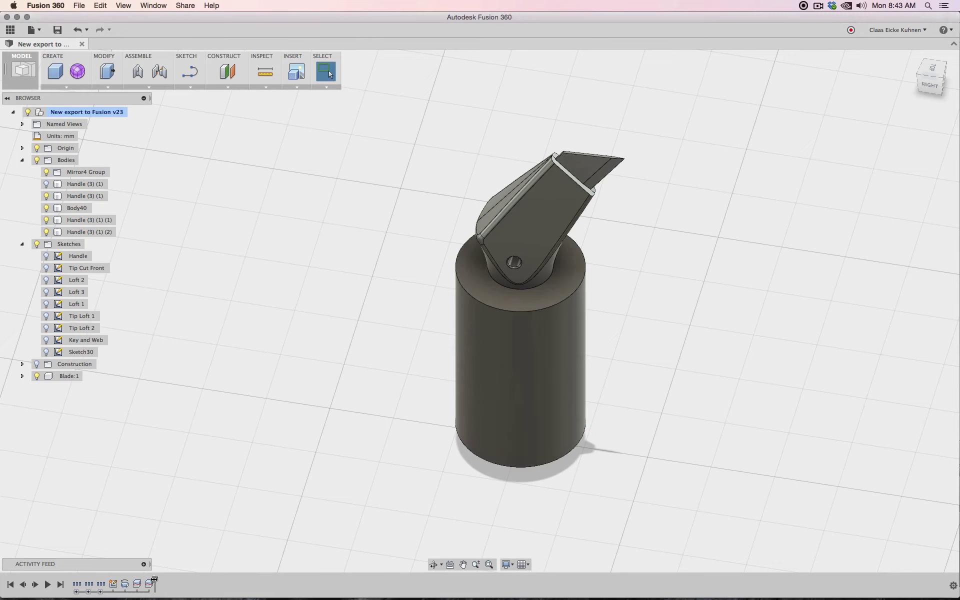
Rename the revolved body Split Body Overmold with the timeline rolled back to its revolve, restore the timeline to its end, and hide the body
{"action": "left_click_drag", "start_coordinate": [154, 581], "coordinate": [131, 581]}
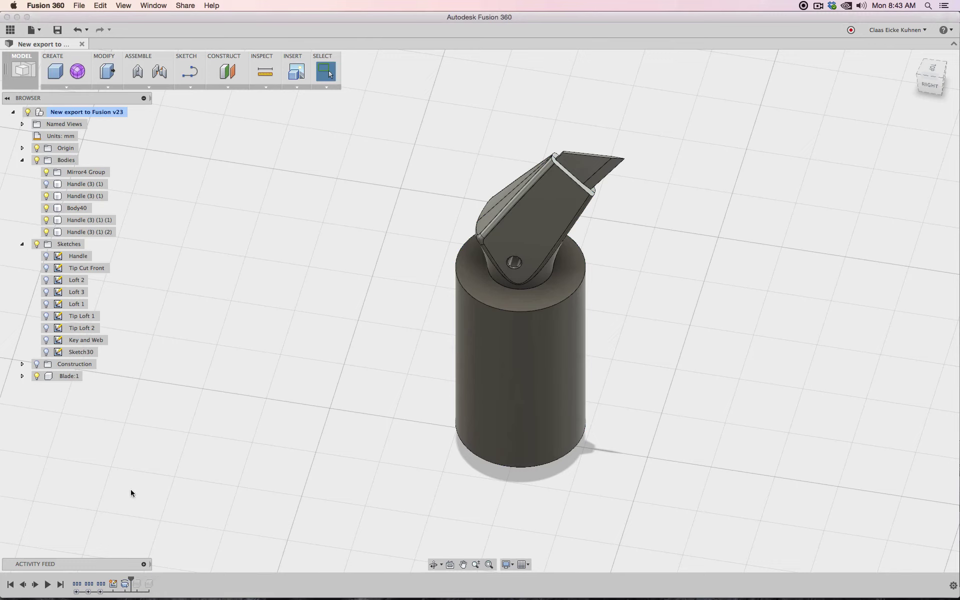
{"action": "double_click", "coordinate": [80, 208]}
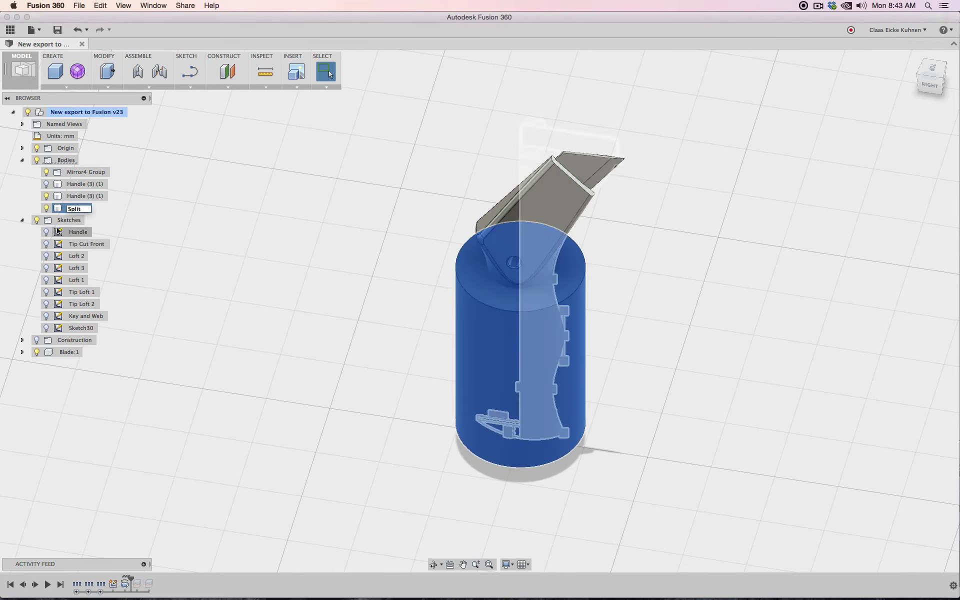
{"action": "type", "text": "Split Body Overmold"}
{"action": "key", "text": "Return"}
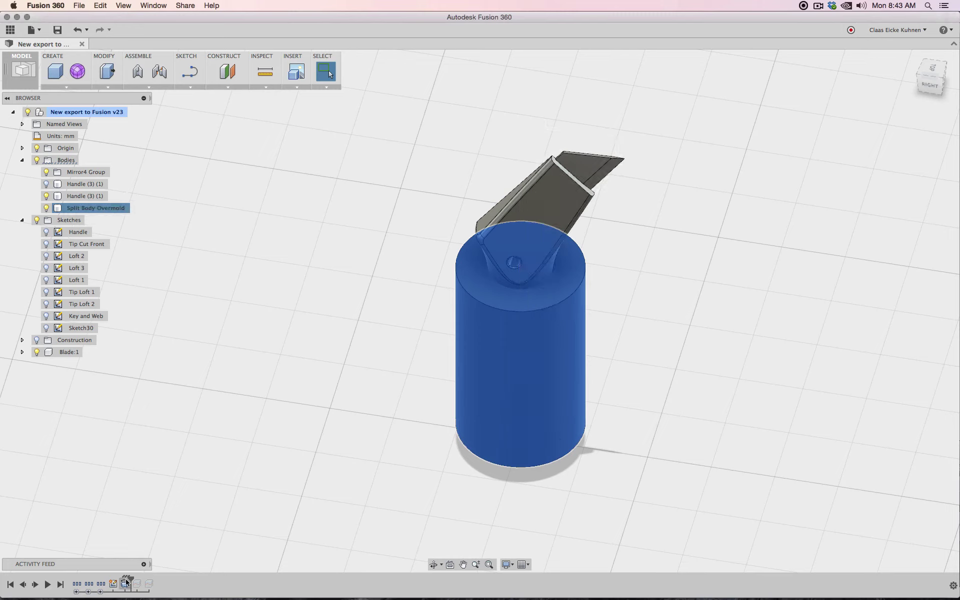
{"action": "left_click_drag", "start_coordinate": [131, 579], "coordinate": [161, 582]}
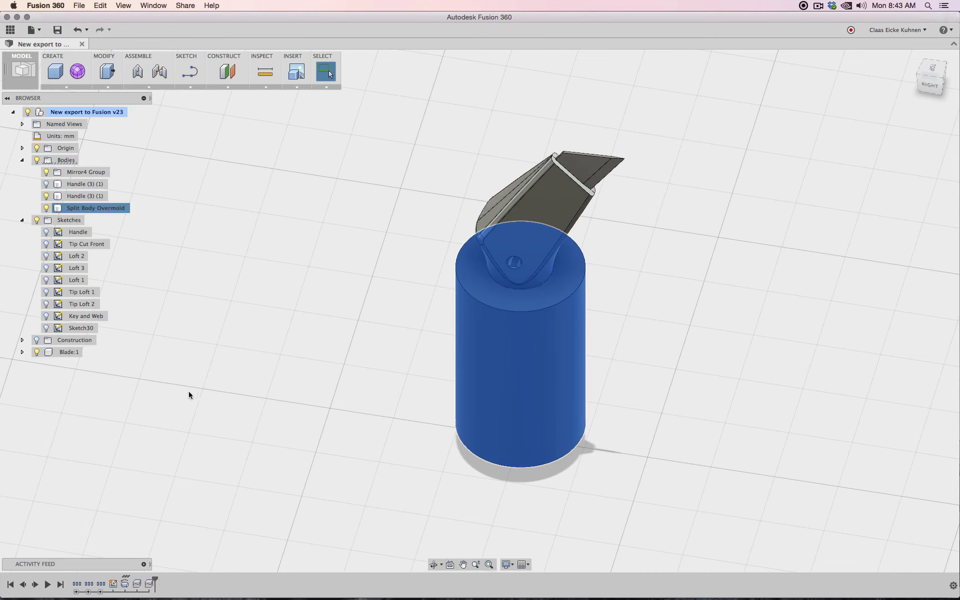
{"action": "left_click", "coordinate": [51, 208]}
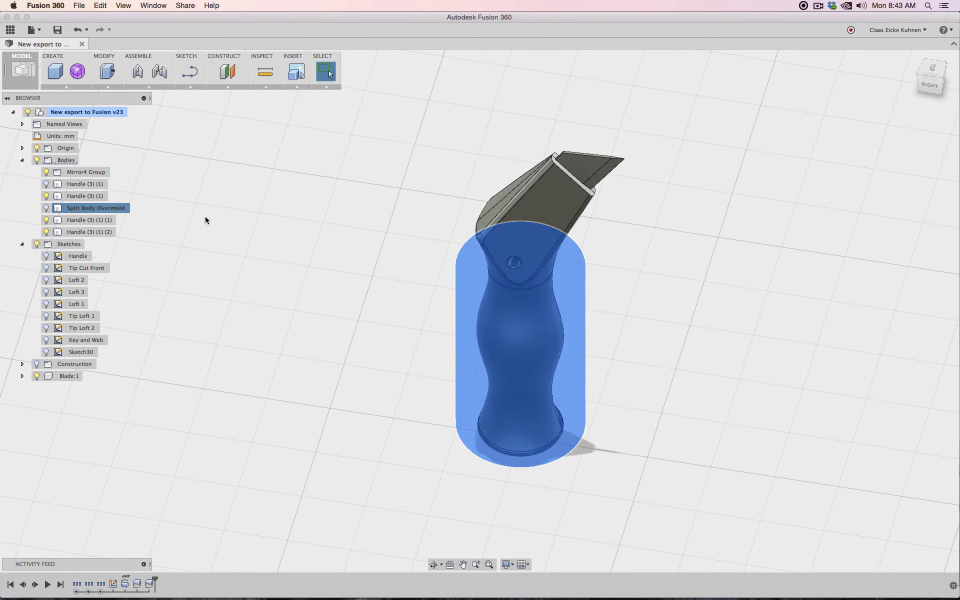
{"action": "left_click_drag", "start_coordinate": [929, 93], "coordinate": [840, 85]}
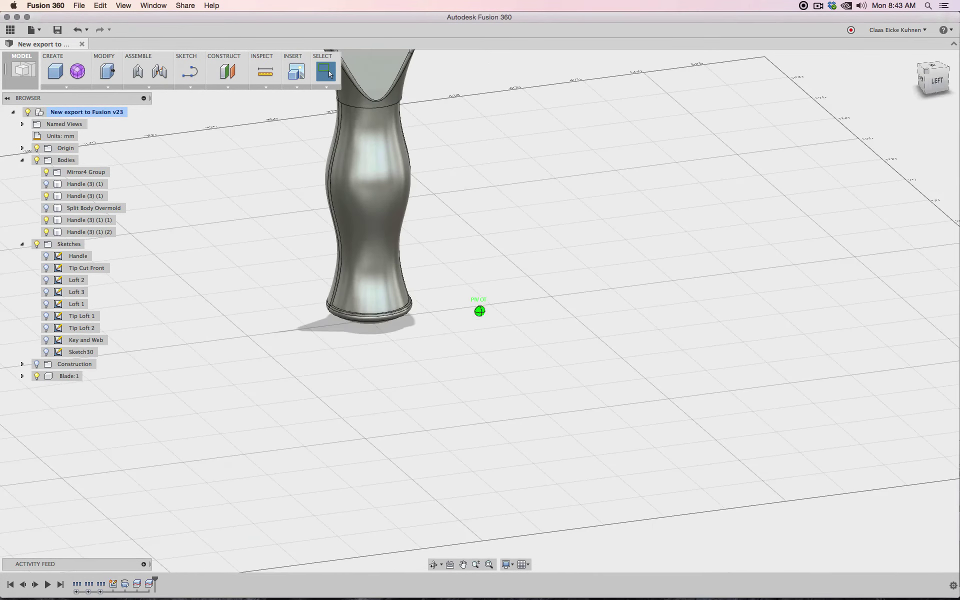
Hide the two overmold grip bodies so the recessed handle core is exposed at its lower rim
{"action": "middle_click_drag", "start_coordinate": [155, 100], "coordinate": [198, 177]}
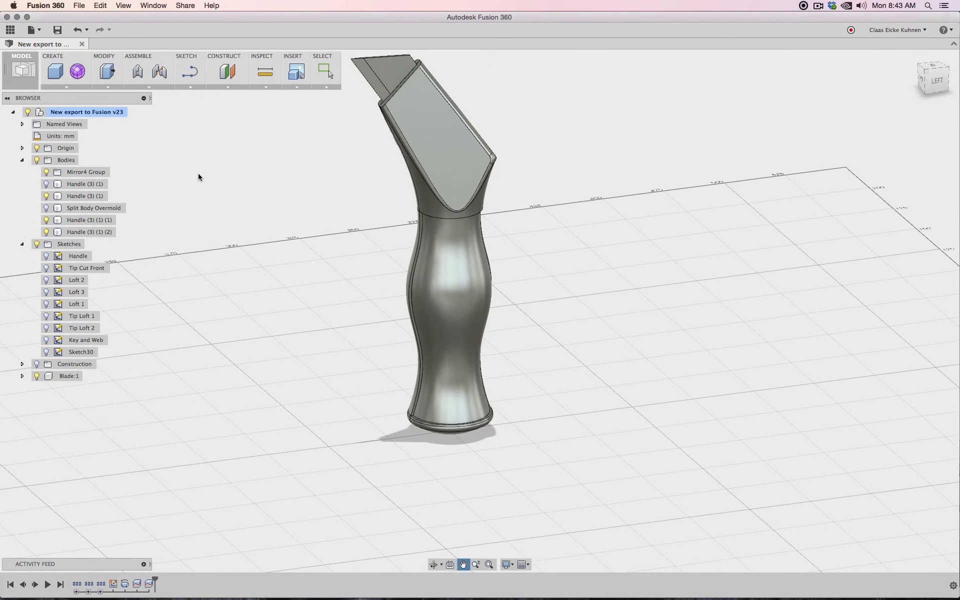
{"action": "left_click", "coordinate": [46, 184]}
{"action": "left_click", "coordinate": [46, 196]}
{"action": "scroll", "coordinate": [245, 259], "scroll_direction": "up", "scroll_amount": 5}
{"action": "middle_click_drag", "start_coordinate": [460, 284], "coordinate": [274, 101]}
{"action": "scroll", "coordinate": [656, 401], "scroll_direction": "down", "scroll_amount": 4}
{"action": "scroll", "coordinate": [670, 408], "scroll_direction": "up", "scroll_amount": 3}
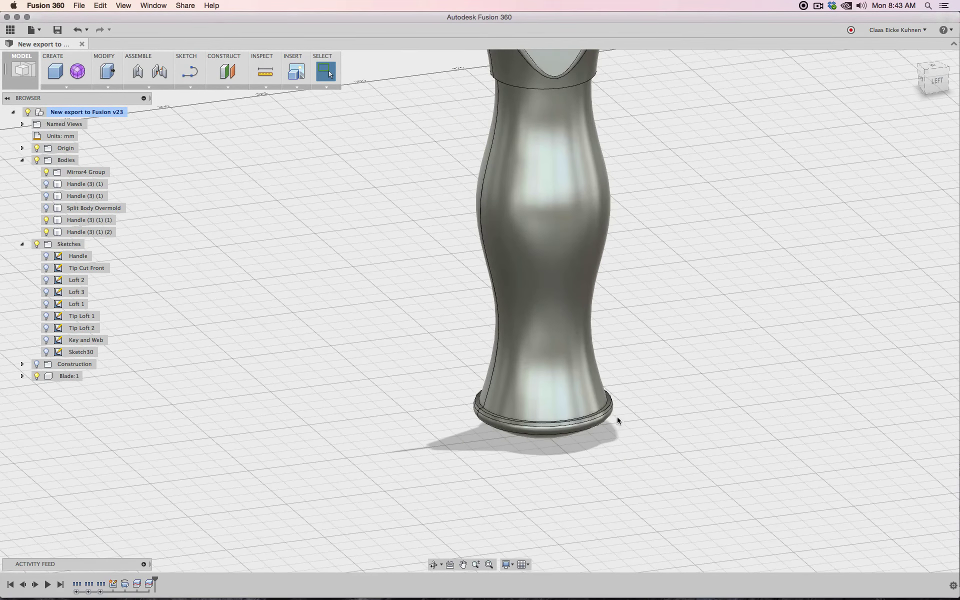
{"action": "scroll", "coordinate": [427, 445], "scroll_direction": "up", "scroll_amount": 5}
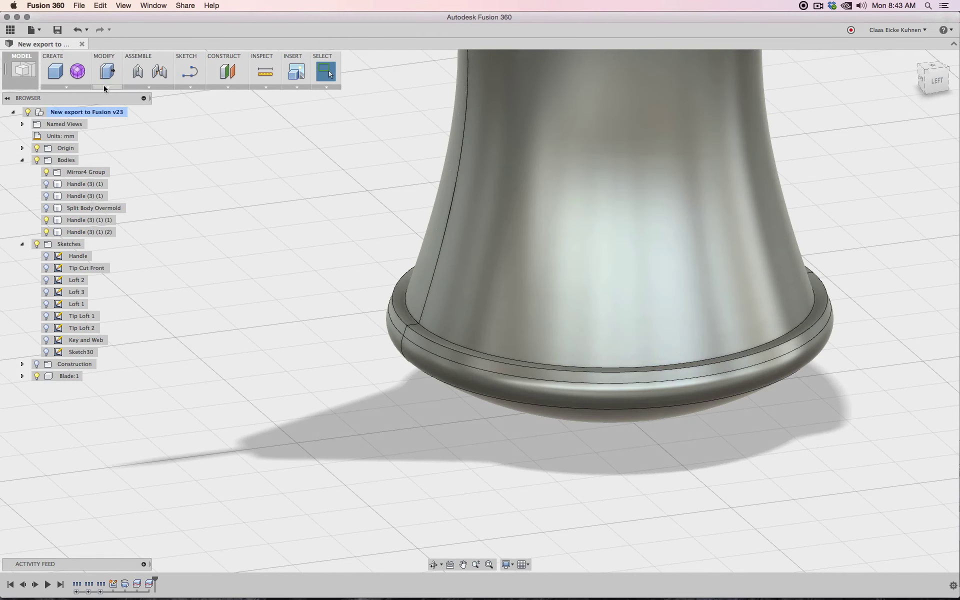
Fillet the handle core's circular edges at the lower rim and upper shoulder with a 0.25 mm radius, showing the overmold grip bodies again
{"action": "left_click", "coordinate": [104, 88]}
{"action": "left_click", "coordinate": [137, 107]}
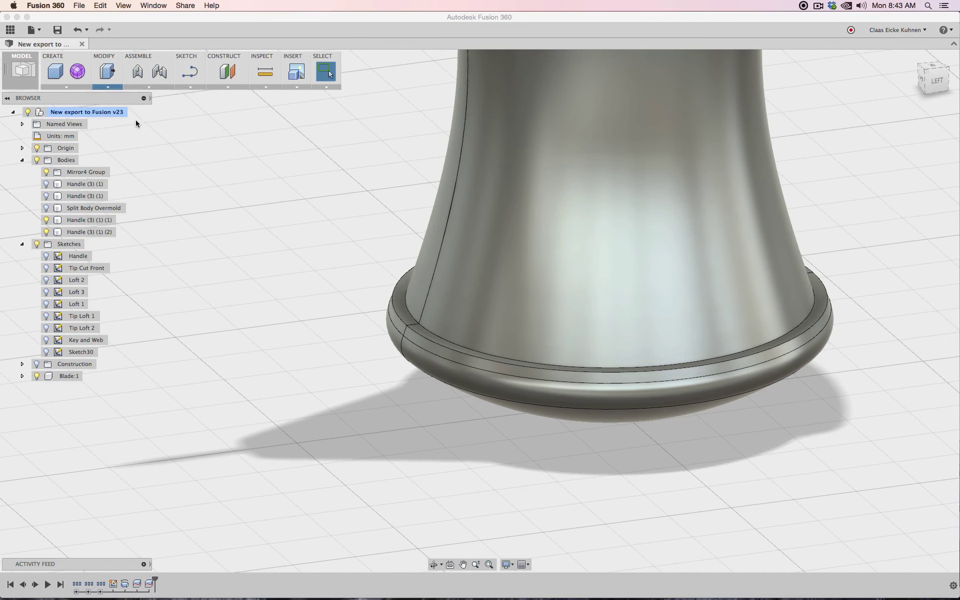
{"action": "left_click", "coordinate": [456, 353]}
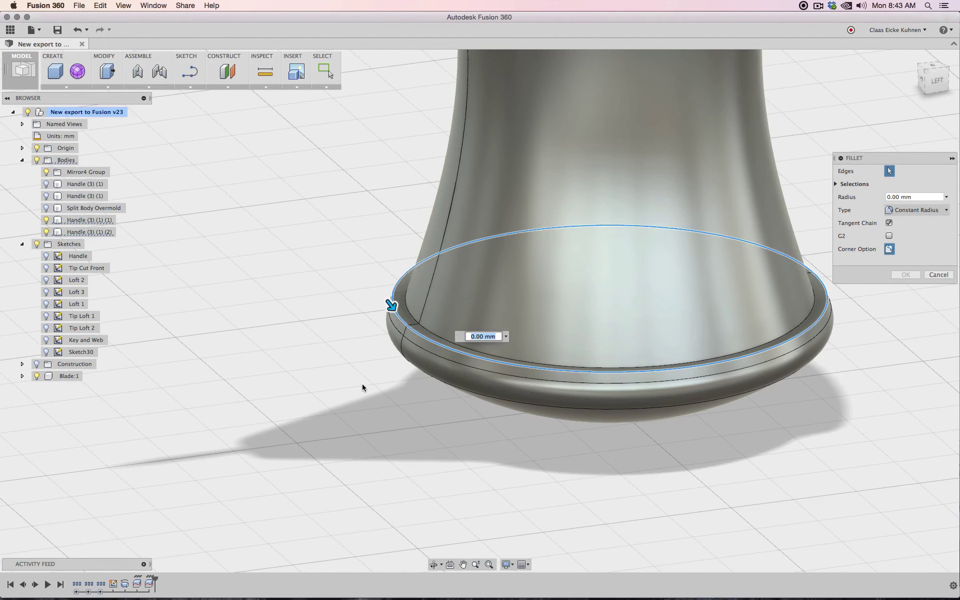
{"action": "scroll", "coordinate": [362, 383], "scroll_direction": "down", "scroll_amount": 5}
{"action": "scroll", "coordinate": [360, 290], "scroll_direction": "down", "scroll_amount": 3}
{"action": "scroll", "coordinate": [437, 264], "scroll_direction": "up", "scroll_amount": 10}
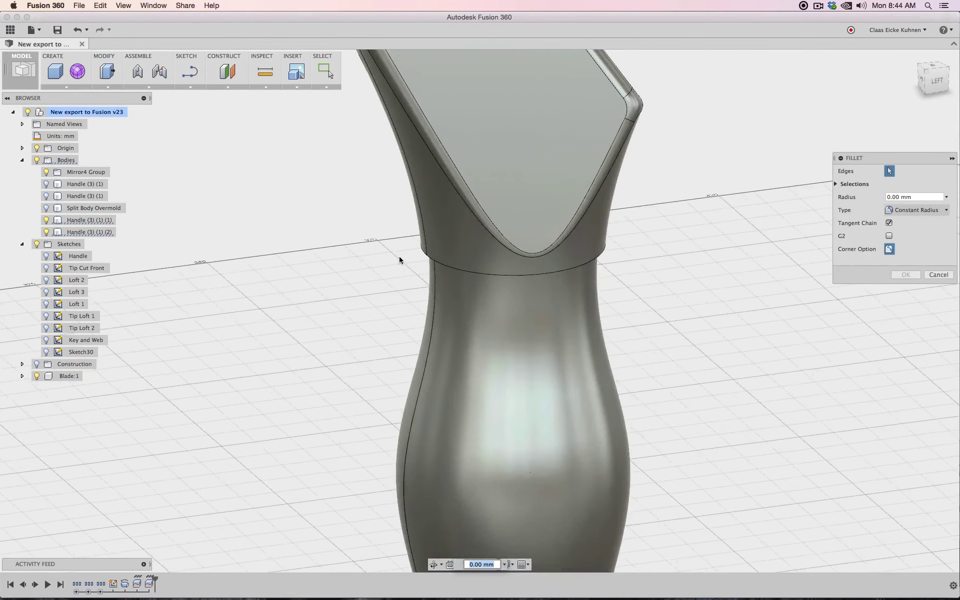
{"action": "left_click", "coordinate": [445, 248]}
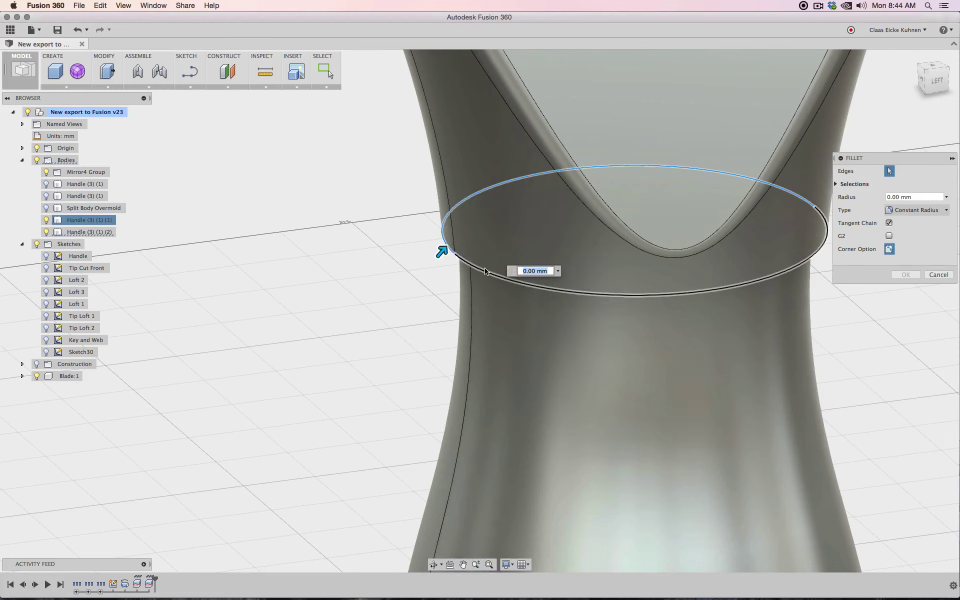
{"action": "left_click", "coordinate": [46, 195]}
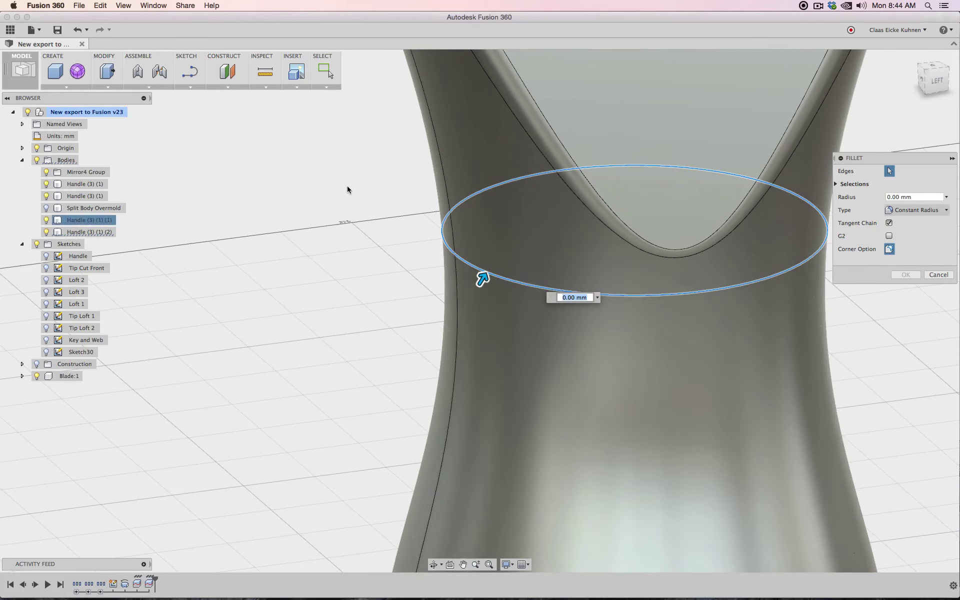
{"action": "scroll", "coordinate": [477, 230], "scroll_direction": "up", "scroll_amount": 3}
{"action": "scroll", "coordinate": [477, 231], "scroll_direction": "down", "scroll_amount": 4}
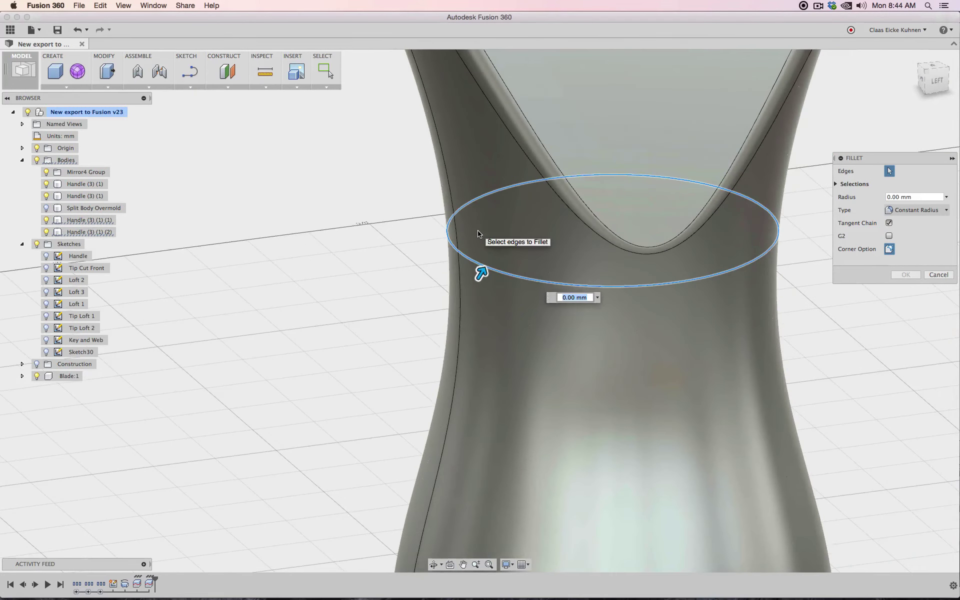
{"action": "left_click_drag", "start_coordinate": [920, 199], "coordinate": [870, 201]}
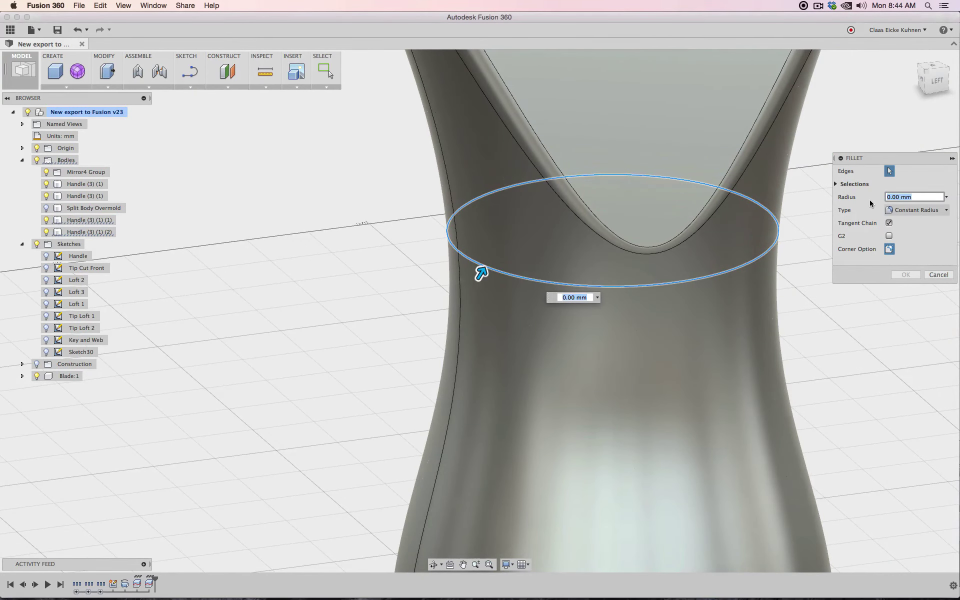
{"action": "type", "text": ".25"}
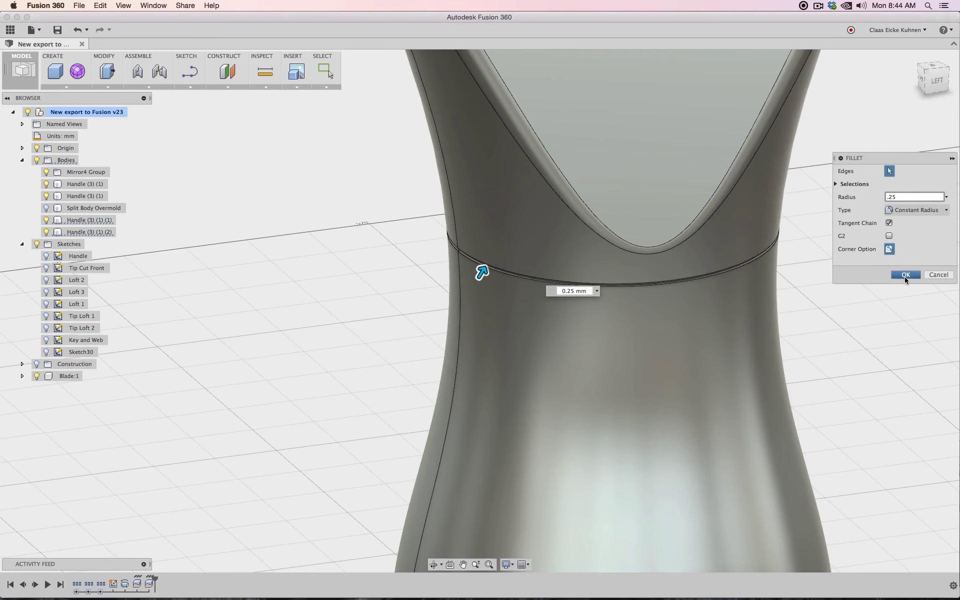
{"action": "left_click", "coordinate": [905, 275]}
Fillet the upper and lower circular edges of both overmold grip bodies with a 0.25 mm radius
{"action": "scroll", "coordinate": [438, 268], "scroll_direction": "up", "scroll_amount": 3}
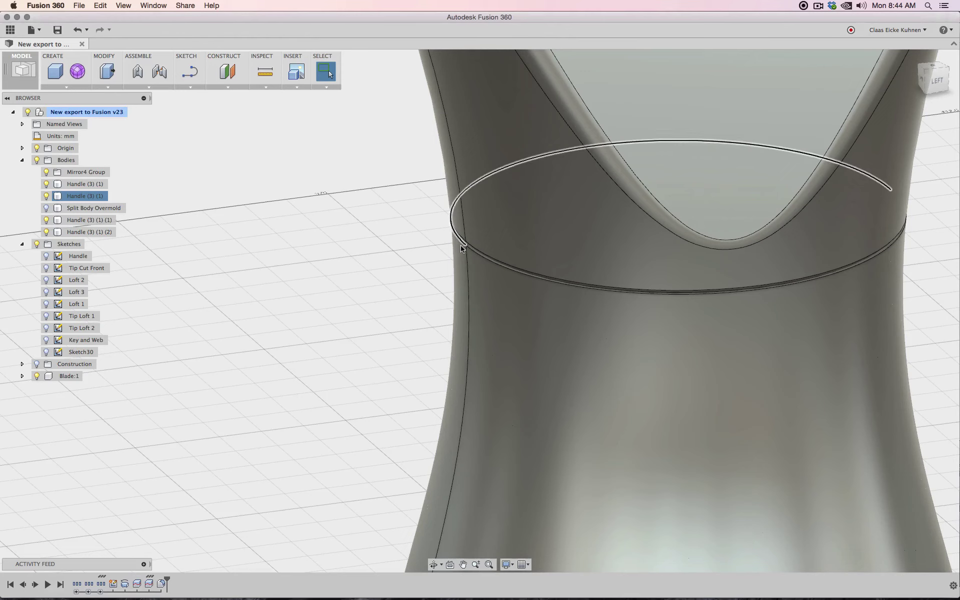
{"action": "left_click", "coordinate": [460, 245]}
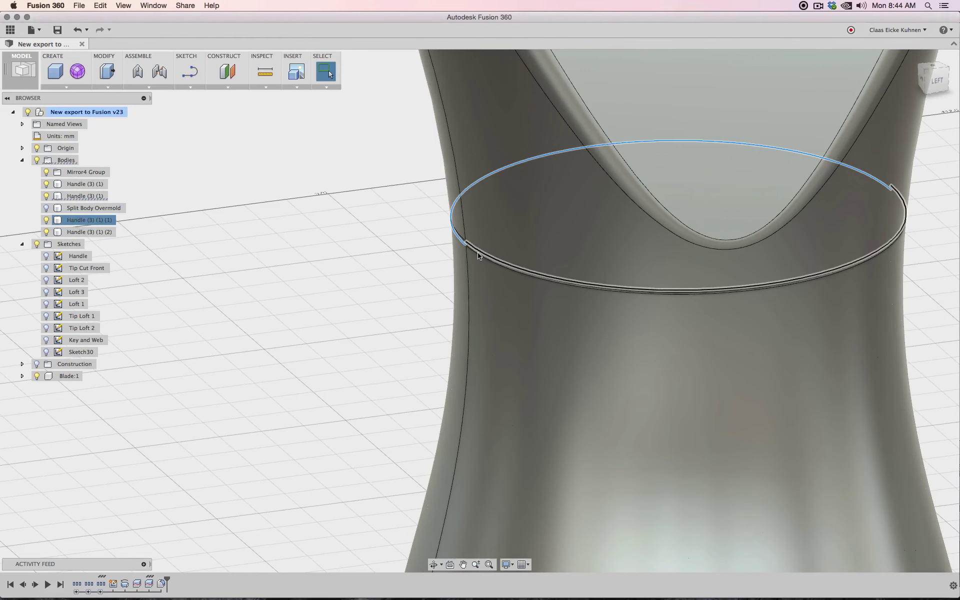
{"action": "scroll", "coordinate": [459, 268], "scroll_direction": "up", "scroll_amount": 5}
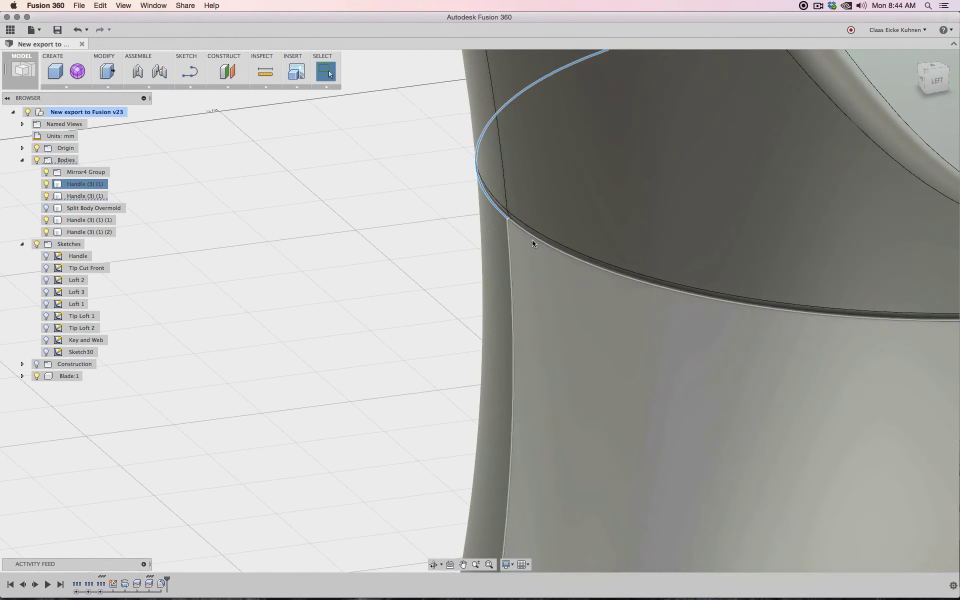
{"action": "left_click", "coordinate": [531, 233]}
{"action": "left_click", "coordinate": [502, 213], "text": "shift"}
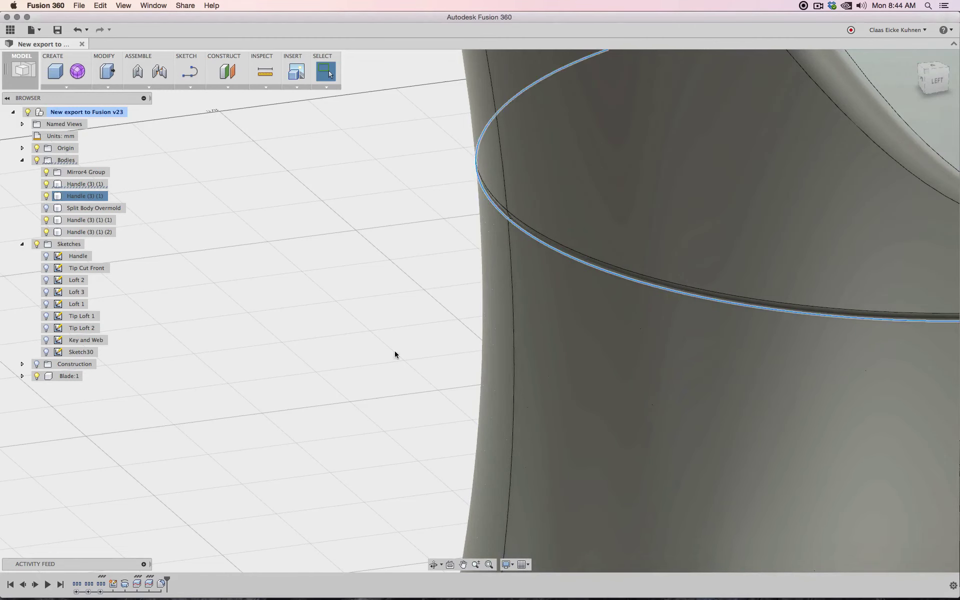
{"action": "scroll", "coordinate": [394, 353], "scroll_direction": "down", "scroll_amount": 8}
{"action": "scroll", "coordinate": [394, 352], "scroll_direction": "down", "scroll_amount": 2}
{"action": "middle_click_drag", "start_coordinate": [393, 466], "coordinate": [492, 237]}
{"action": "middle_click_drag", "start_coordinate": [385, 450], "coordinate": [395, 118]}
{"action": "middle_click_drag", "start_coordinate": [454, 328], "coordinate": [471, 95]}
{"action": "scroll", "coordinate": [533, 336], "scroll_direction": "up", "scroll_amount": 10}
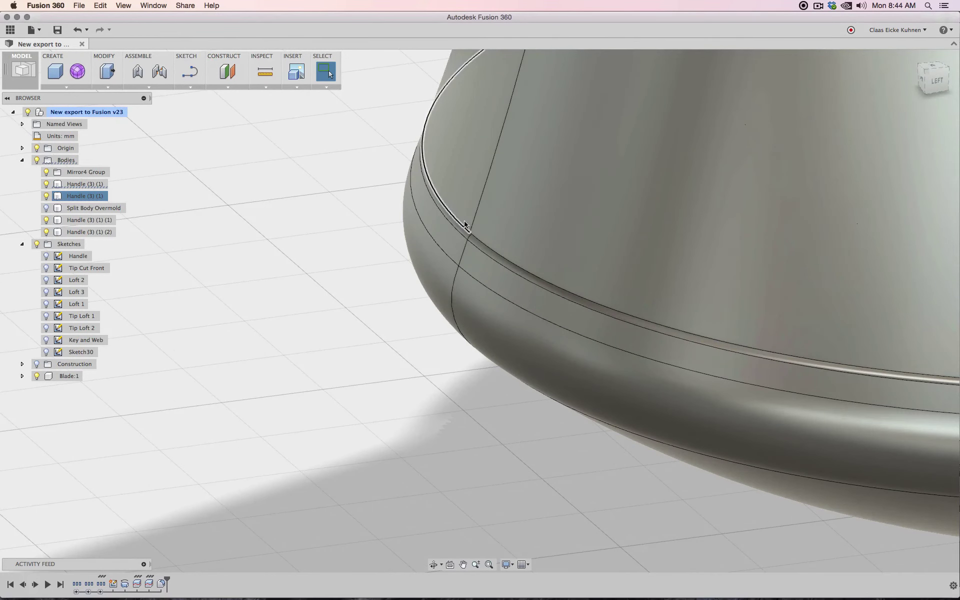
{"action": "left_click", "coordinate": [464, 221]}
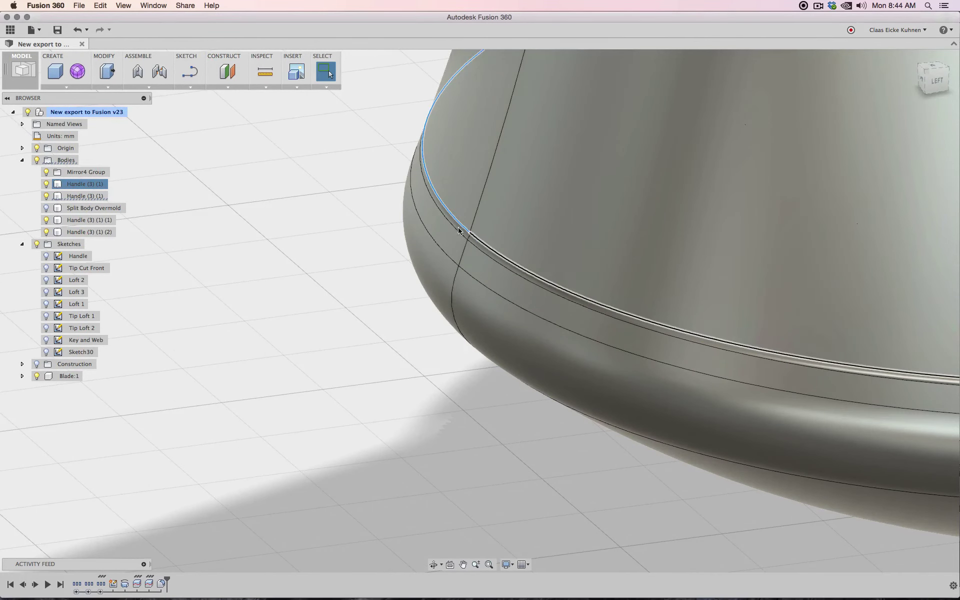
{"action": "left_click", "coordinate": [108, 87]}
{"action": "left_click", "coordinate": [127, 106]}
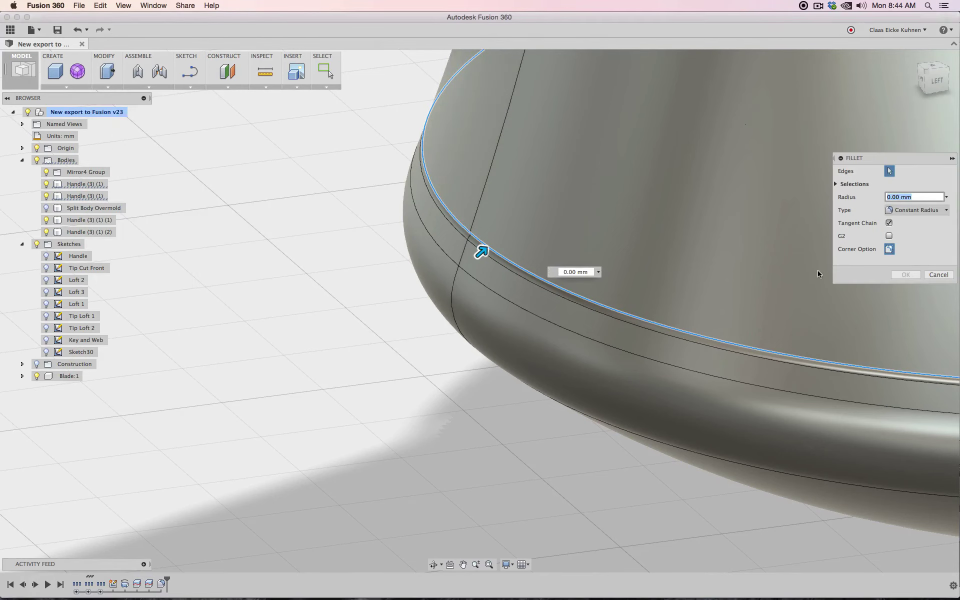
{"action": "type", "text": ".25"}
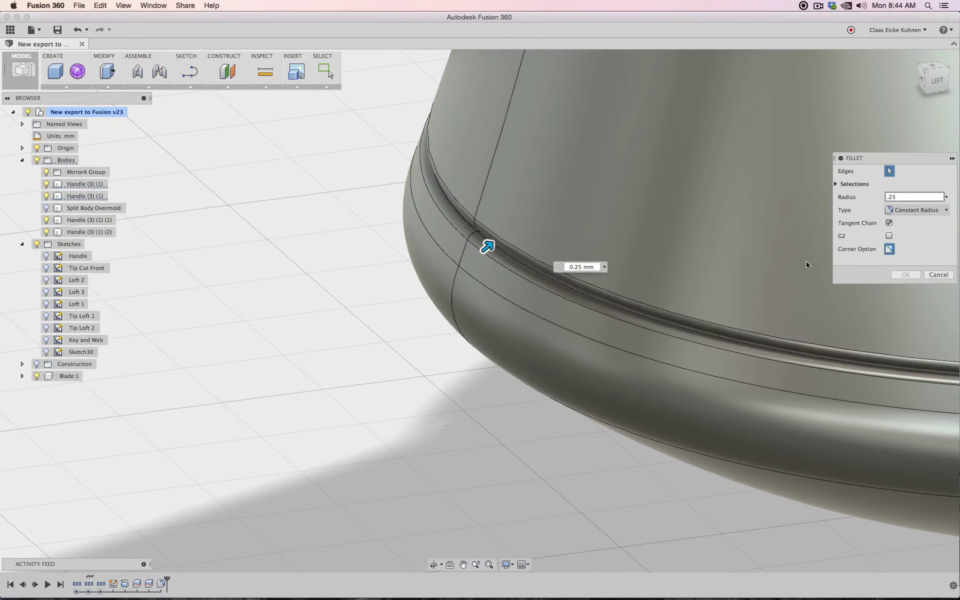
{"action": "key", "text": "Return"}
Examine the filleted seams and the overall knife handle from the left, back and right sides
{"action": "scroll", "coordinate": [338, 269], "scroll_direction": "down", "scroll_amount": 3}
{"action": "scroll", "coordinate": [338, 269], "scroll_direction": "down", "scroll_amount": 5}
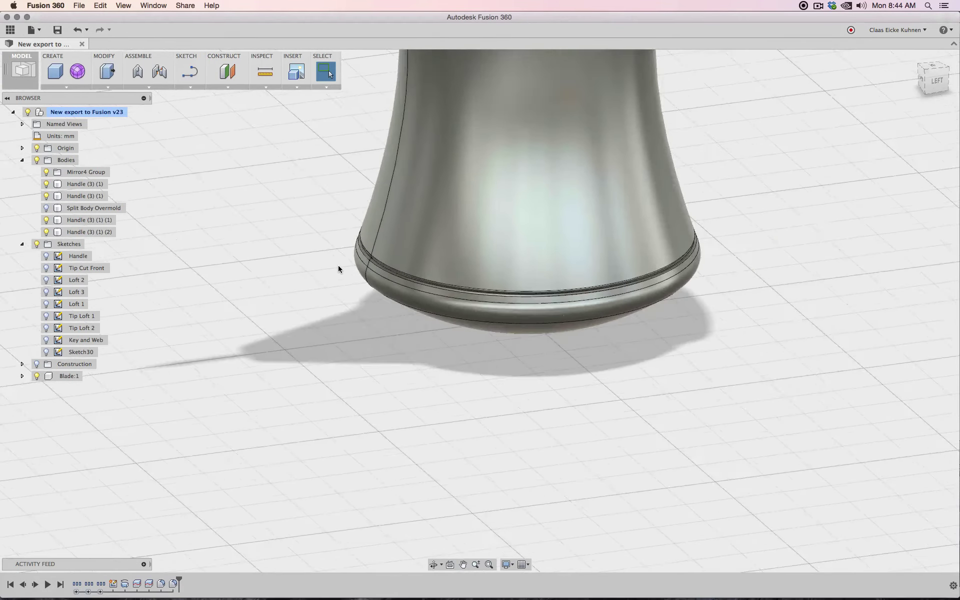
{"action": "middle_click_drag", "start_coordinate": [551, 223], "coordinate": [547, 334]}
{"action": "scroll", "coordinate": [555, 300], "scroll_direction": "down", "scroll_amount": 3}
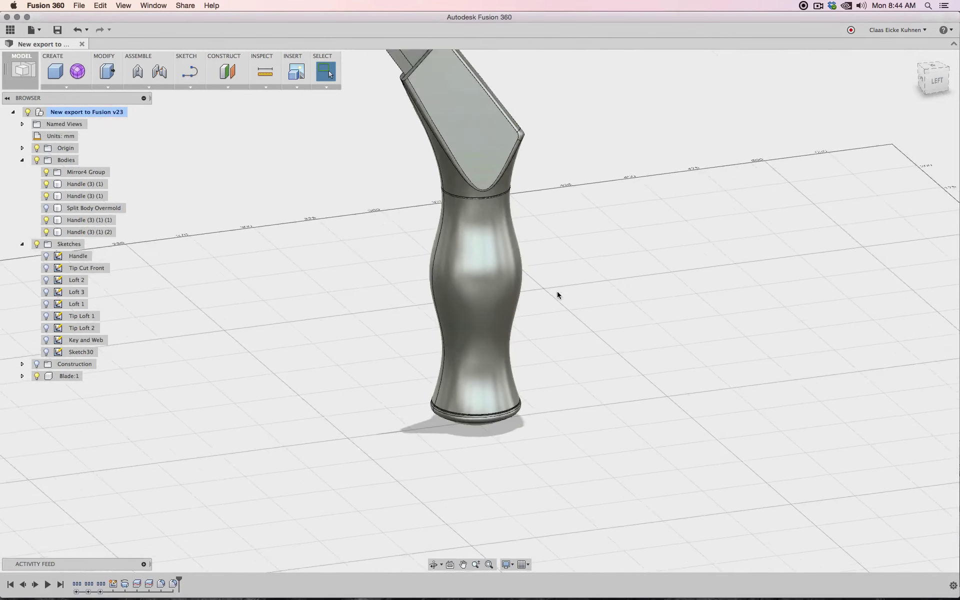
{"action": "left_click", "coordinate": [936, 79]}
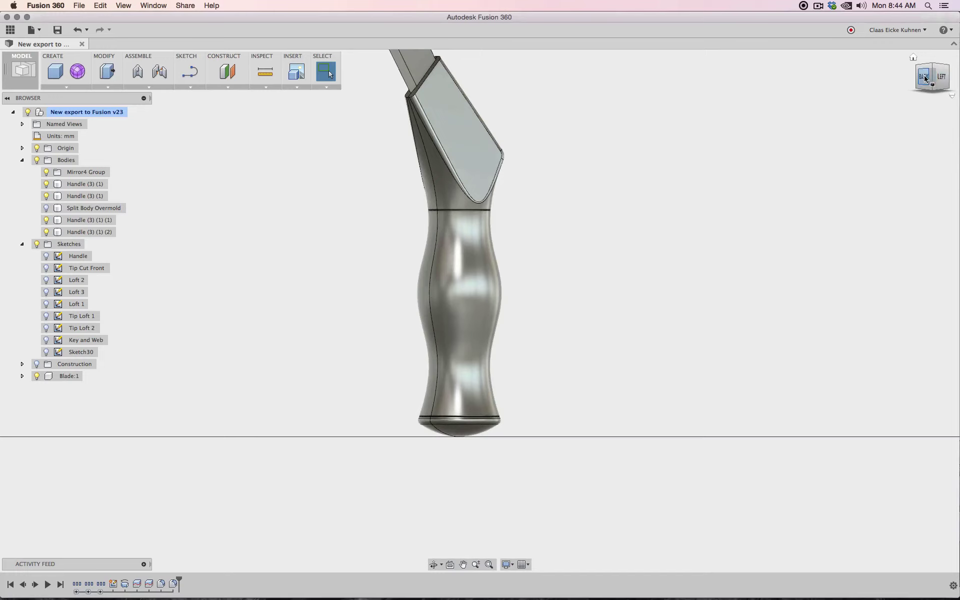
{"action": "left_click", "coordinate": [923, 77]}
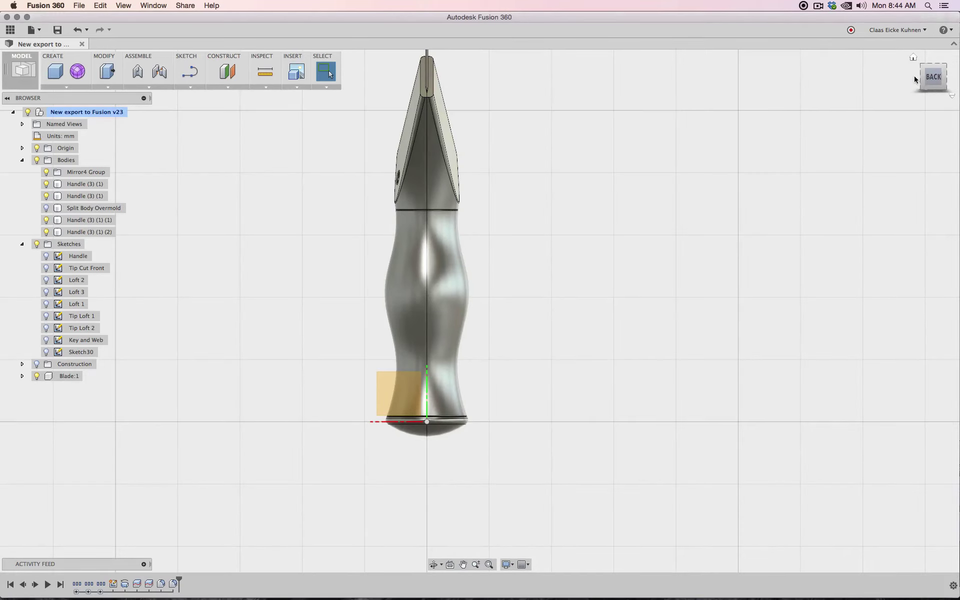
{"action": "left_click", "coordinate": [915, 77]}
{"action": "middle_click_drag", "start_coordinate": [680, 204], "coordinate": [679, 213]}
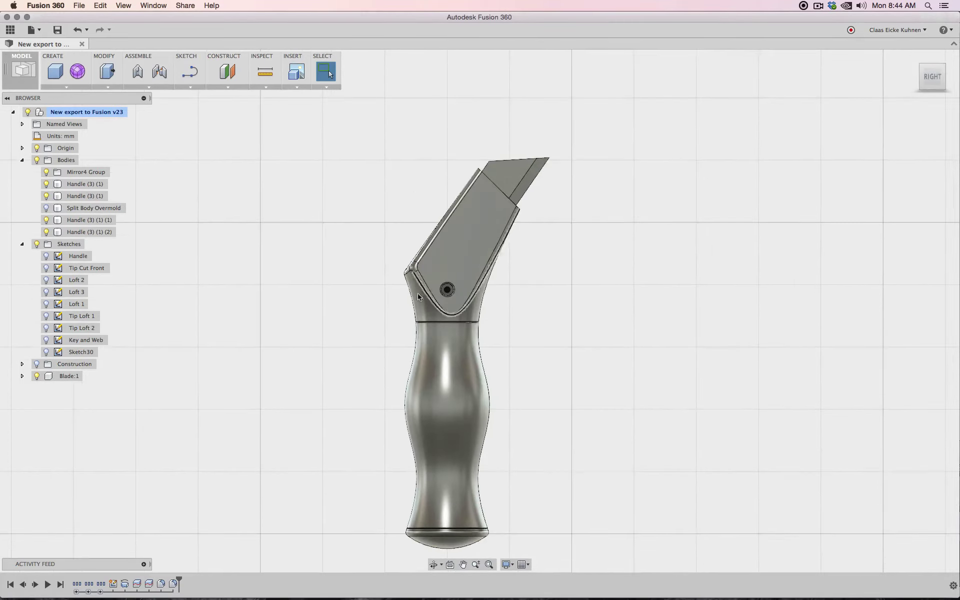
{"action": "scroll", "coordinate": [550, 340], "scroll_direction": "up", "scroll_amount": 10}
{"action": "scroll", "coordinate": [554, 341], "scroll_direction": "down", "scroll_amount": 10}
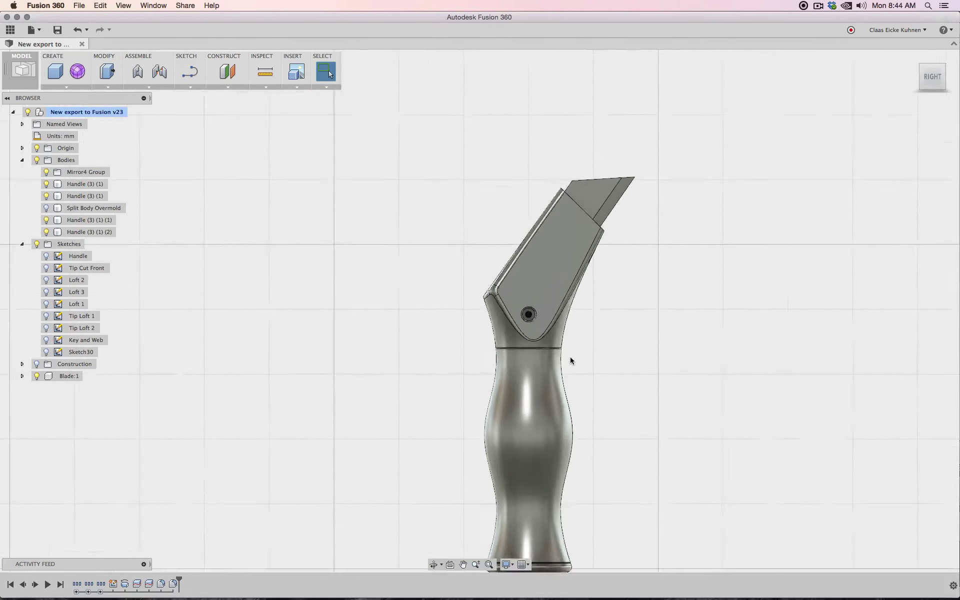
{"action": "scroll", "coordinate": [570, 358], "scroll_direction": "down", "scroll_amount": 3}
{"action": "middle_click_drag", "start_coordinate": [606, 357], "coordinate": [525, 220]}
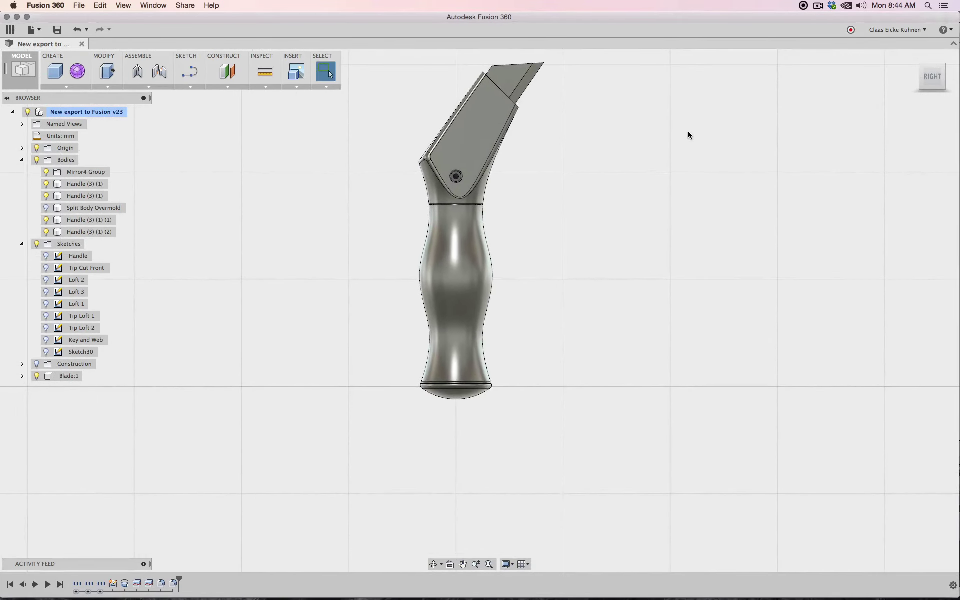
{"action": "left_click_drag", "start_coordinate": [924, 79], "coordinate": [906, 88]}
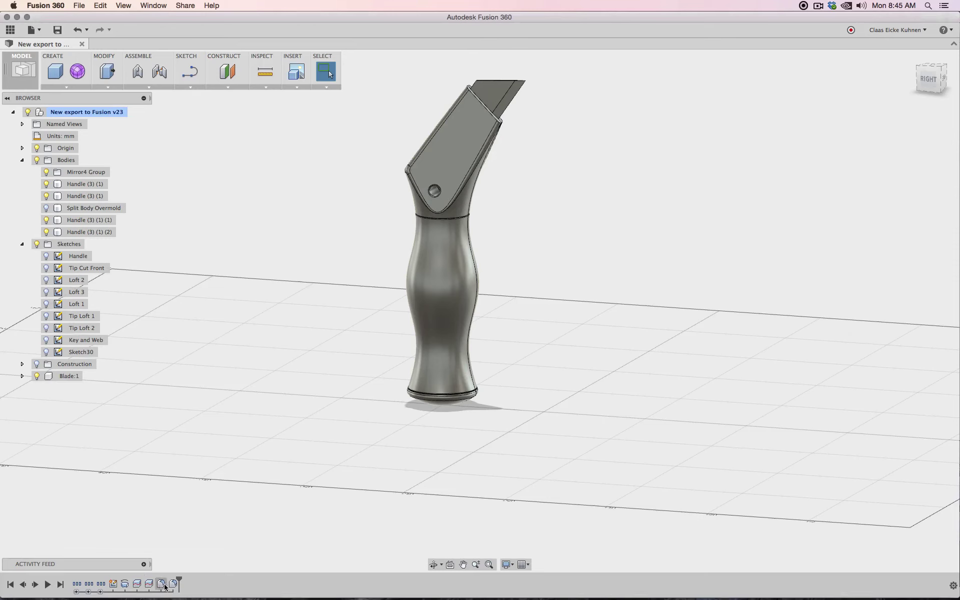
Group the timeline features from the overmold sketch through the last fillet
{"action": "left_click", "coordinate": [113, 586], "text": "shift"}
{"action": "right_click", "coordinate": [113, 585]}
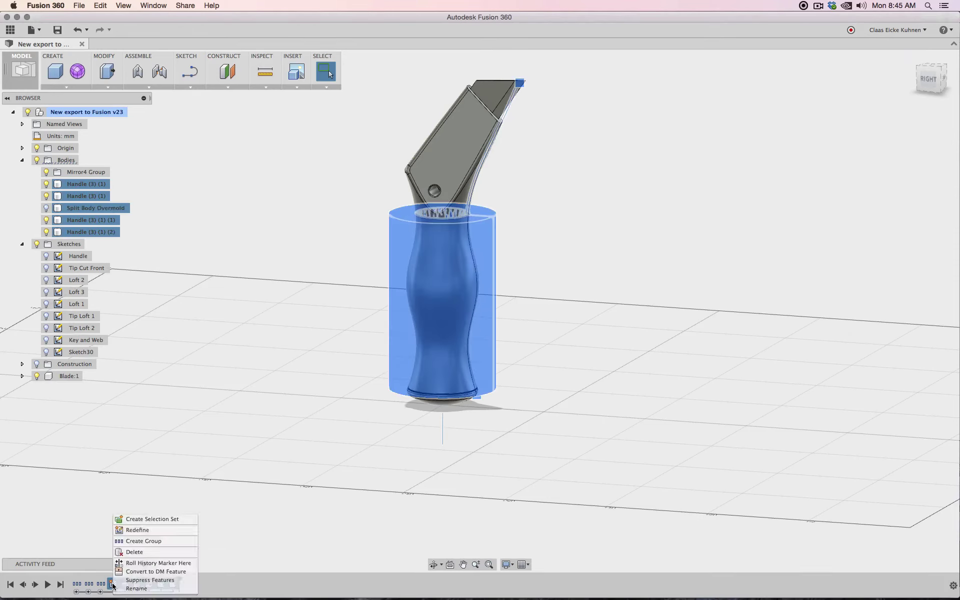
{"action": "left_click", "coordinate": [172, 538]}
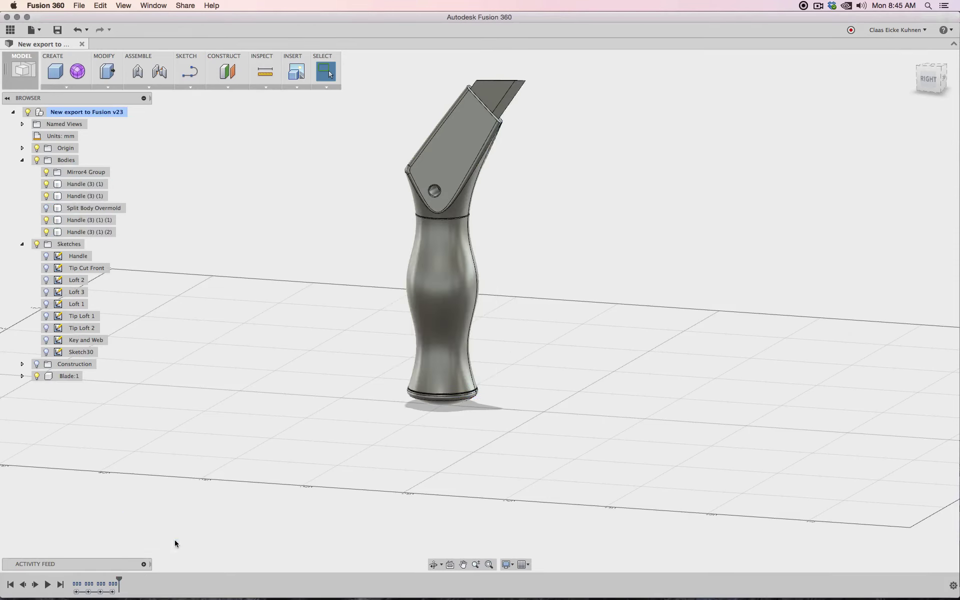
Rename the new timeline group as Overmold
{"action": "mouse_move", "coordinate": [100, 585]}
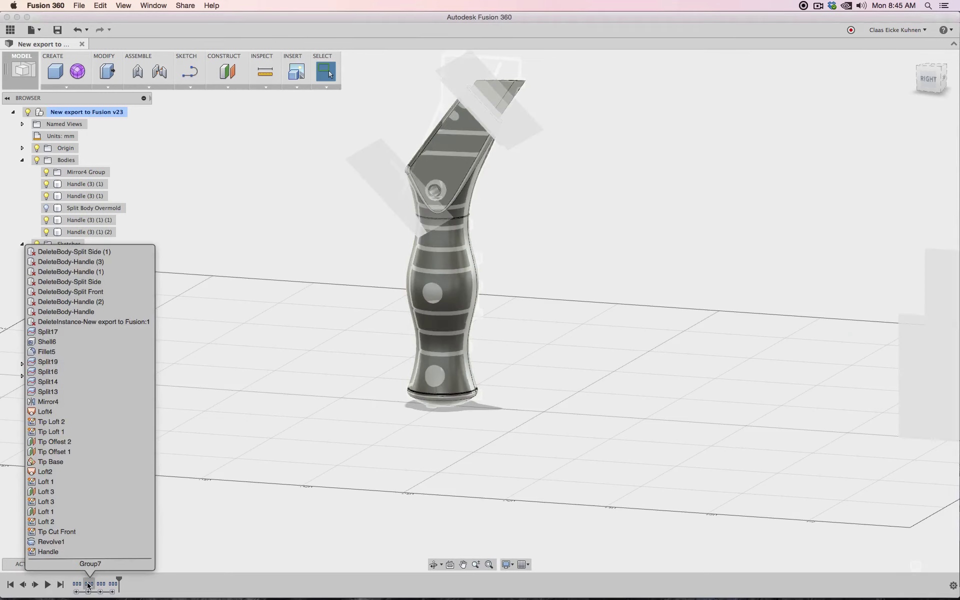
{"action": "left_click", "coordinate": [113, 584]}
{"action": "right_click", "coordinate": [114, 585]}
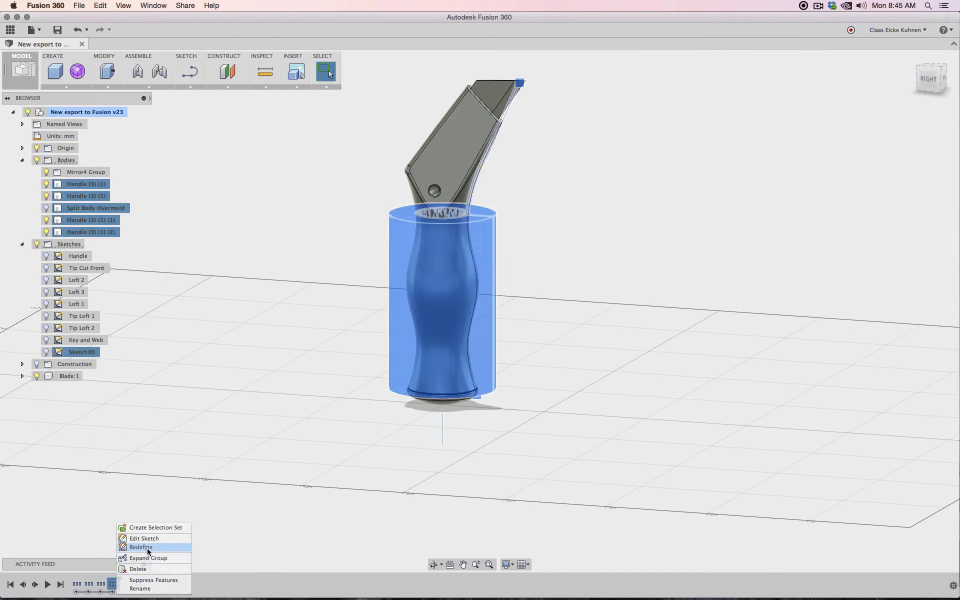
{"action": "left_click", "coordinate": [156, 590]}
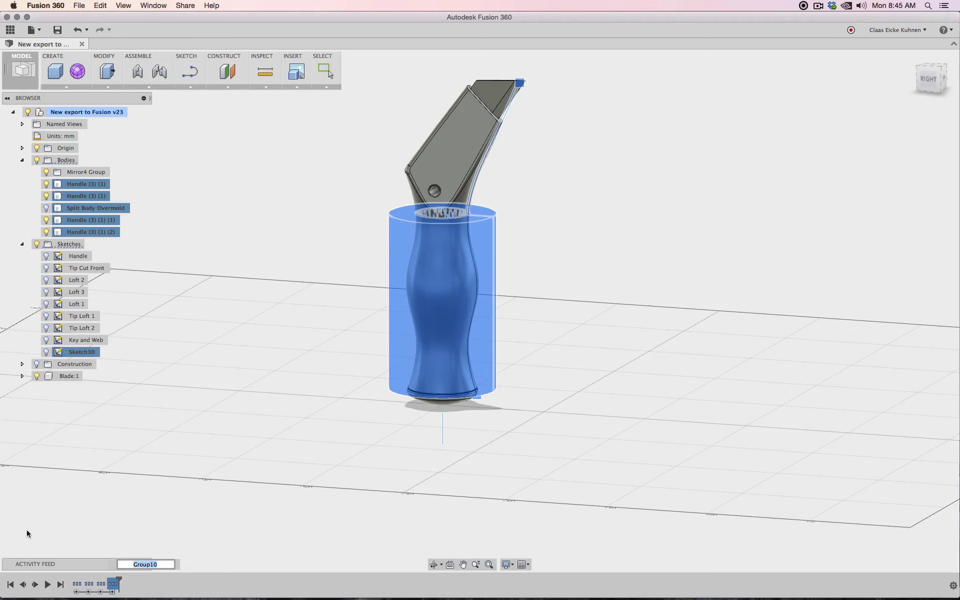
{"action": "type", "text": "Overmold"}
{"action": "key", "text": "Return"}
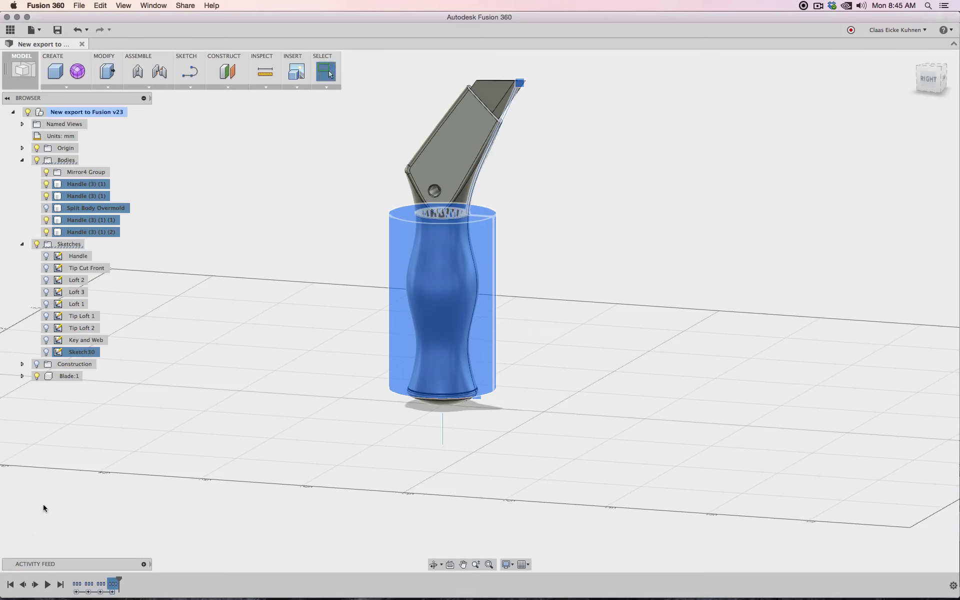
{"action": "mouse_move", "coordinate": [115, 586]}
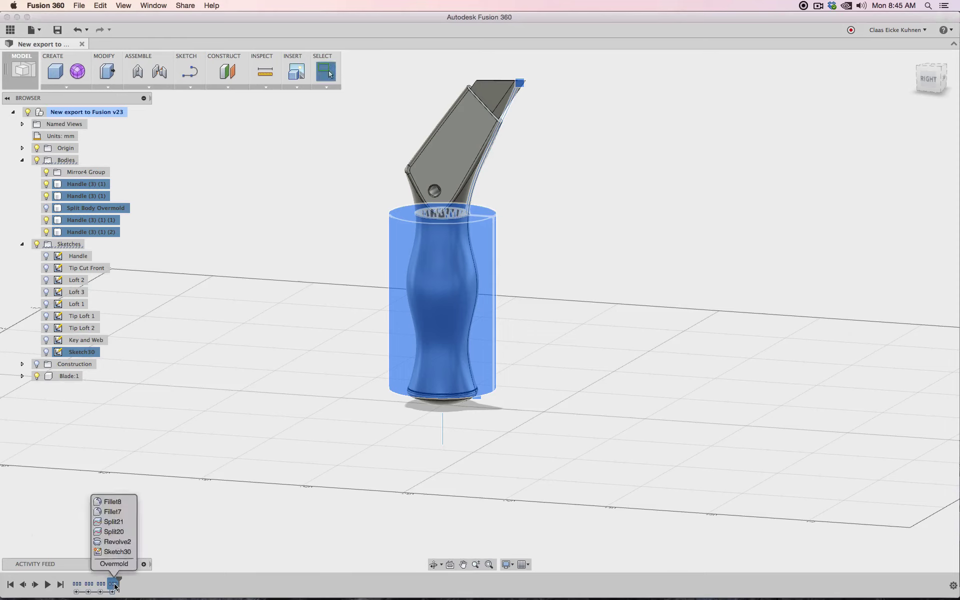
{"action": "left_click", "coordinate": [289, 464]}
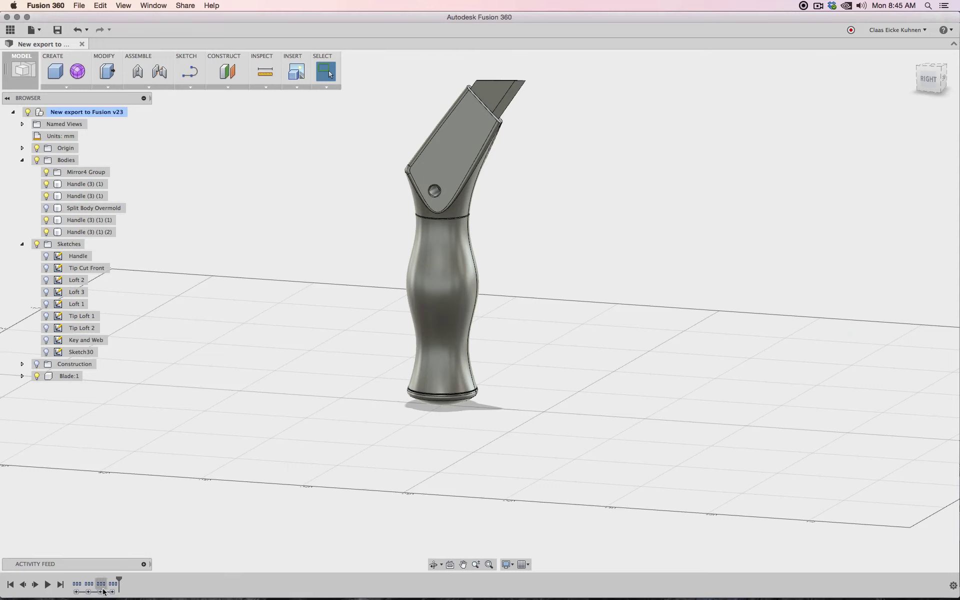
{"action": "mouse_move", "coordinate": [102, 584]}
{"action": "left_click", "coordinate": [928, 79]}
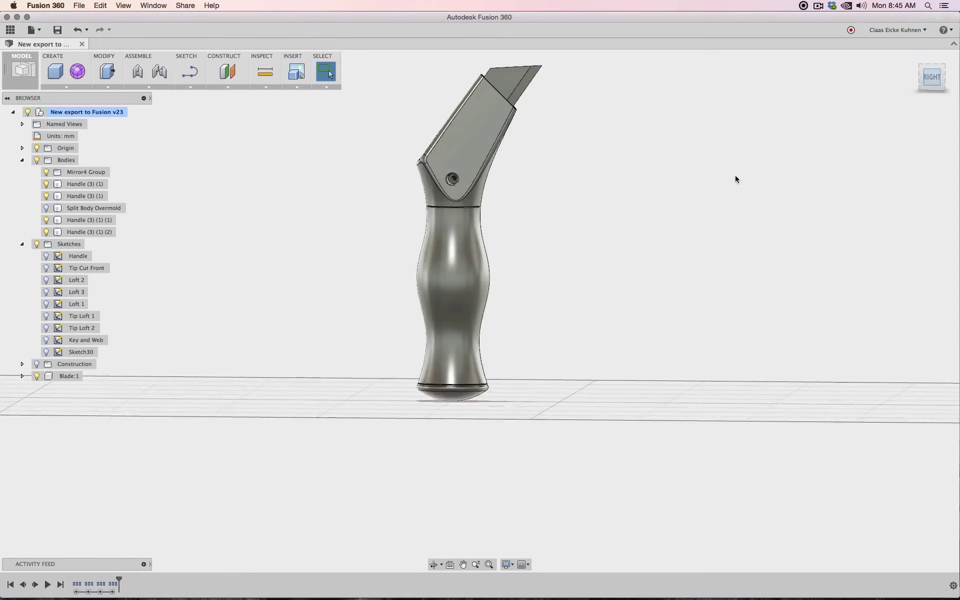